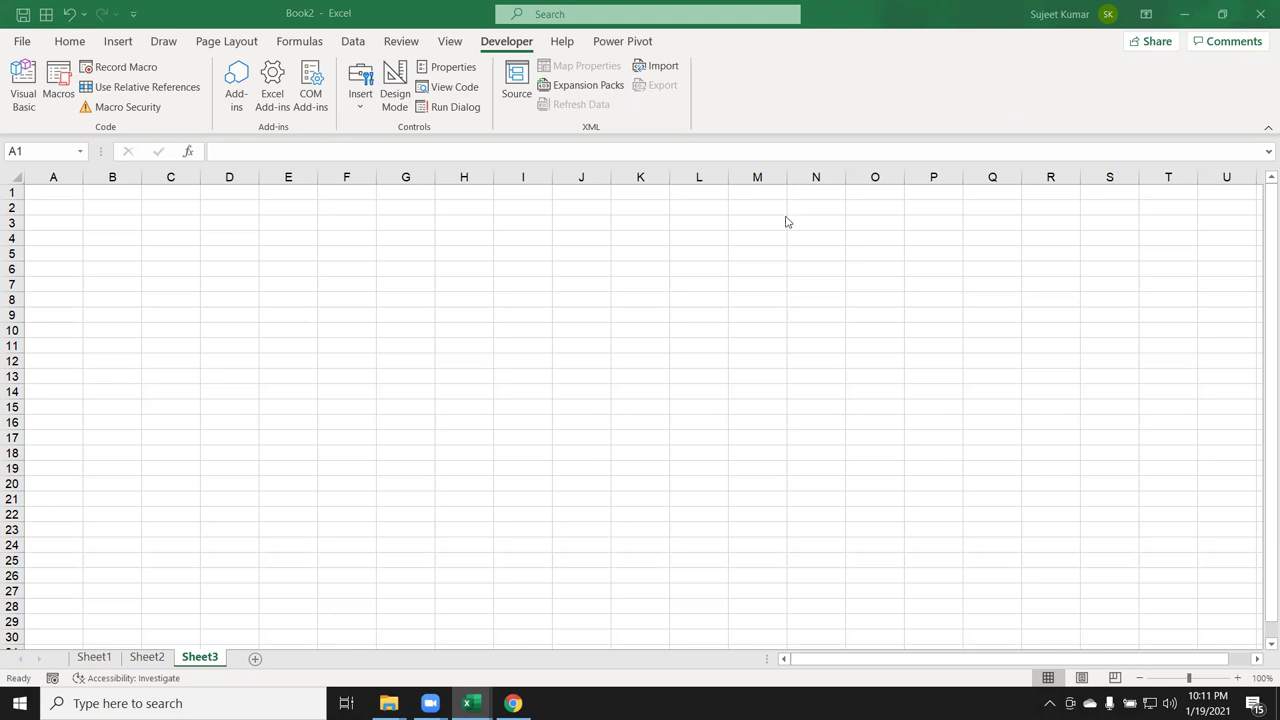
# Enter the arithmetic operators +, -, *, /, ^ down F1:F5.
pyautogui.click(349, 190)
pyautogui.write('+')
pyautogui.press('Return')
pyautogui.write('-')
pyautogui.press('Return')
pyautogui.write('*')
pyautogui.press('Return')
pyautogui.write('/')
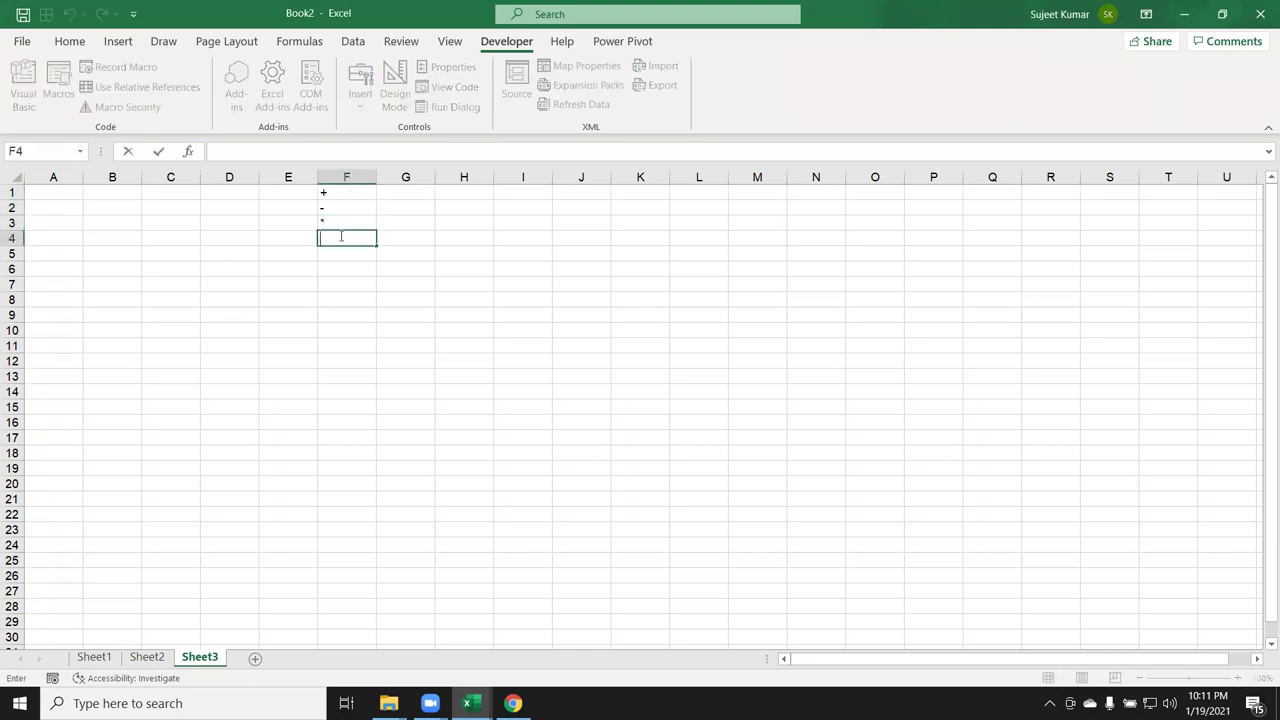
pyautogui.press('Return')
pyautogui.write('^')
pyautogui.press('Return')
# Enter the comparison operators =, >, <, >=, <=, <> down H1:H6.
pyautogui.hotkey('ctrl', 'Up')
pyautogui.hotkey('ctrl', 'Up')
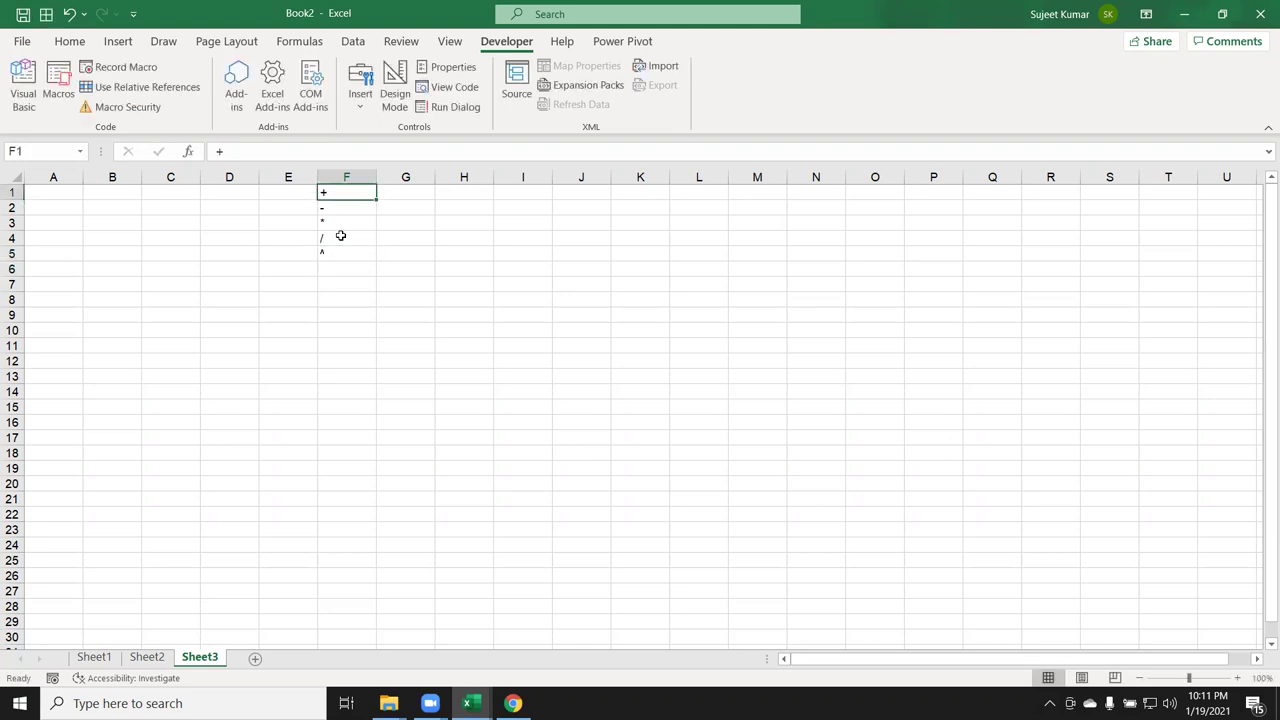
pyautogui.press('Right')
pyautogui.press('Right')
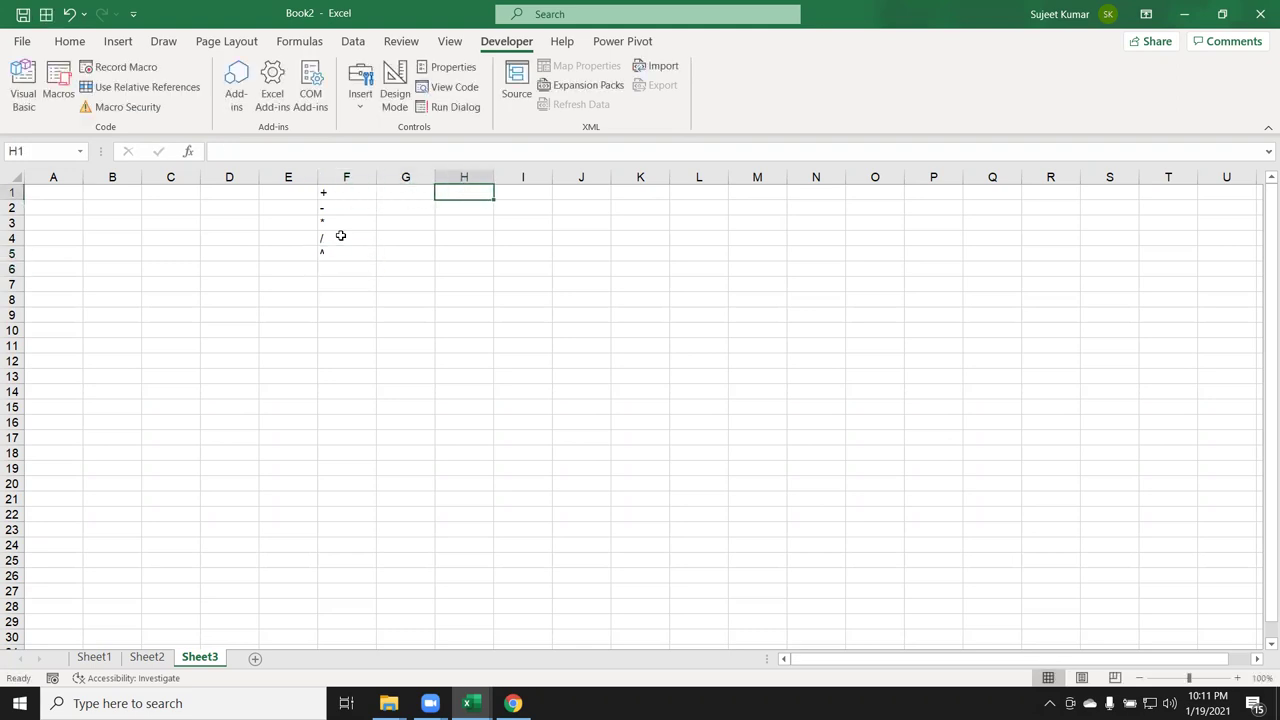
pyautogui.write('=')
pyautogui.press('Return')
pyautogui.write('>')
pyautogui.press('Return')
pyautogui.write('<')
pyautogui.press('Return')
pyautogui.write('>=')
pyautogui.press('Return')
pyautogui.write('<=')
pyautogui.press('Return')
pyautogui.write('<>')
pyautogui.press('Return')
pyautogui.press('Up')
pyautogui.hotkey('ctrl', 'shift', 'Up')
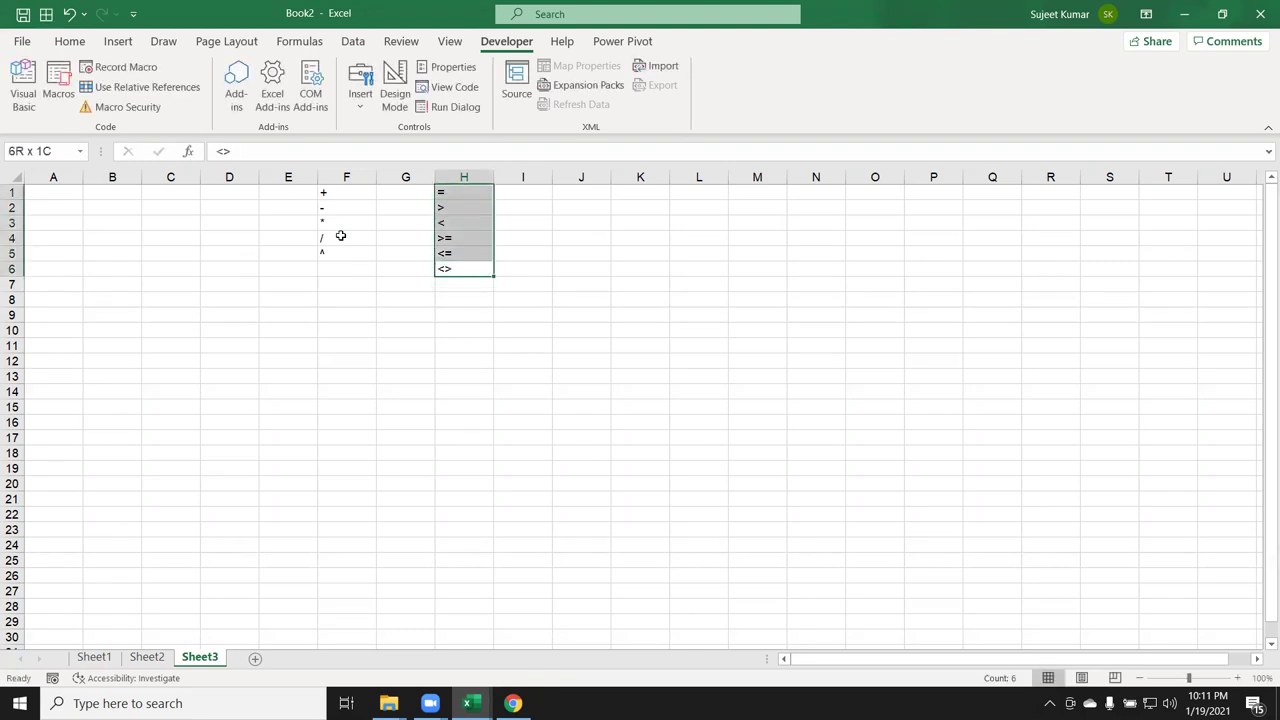
pyautogui.press('Home')
pyautogui.hotkey('ctrl', 'Home')
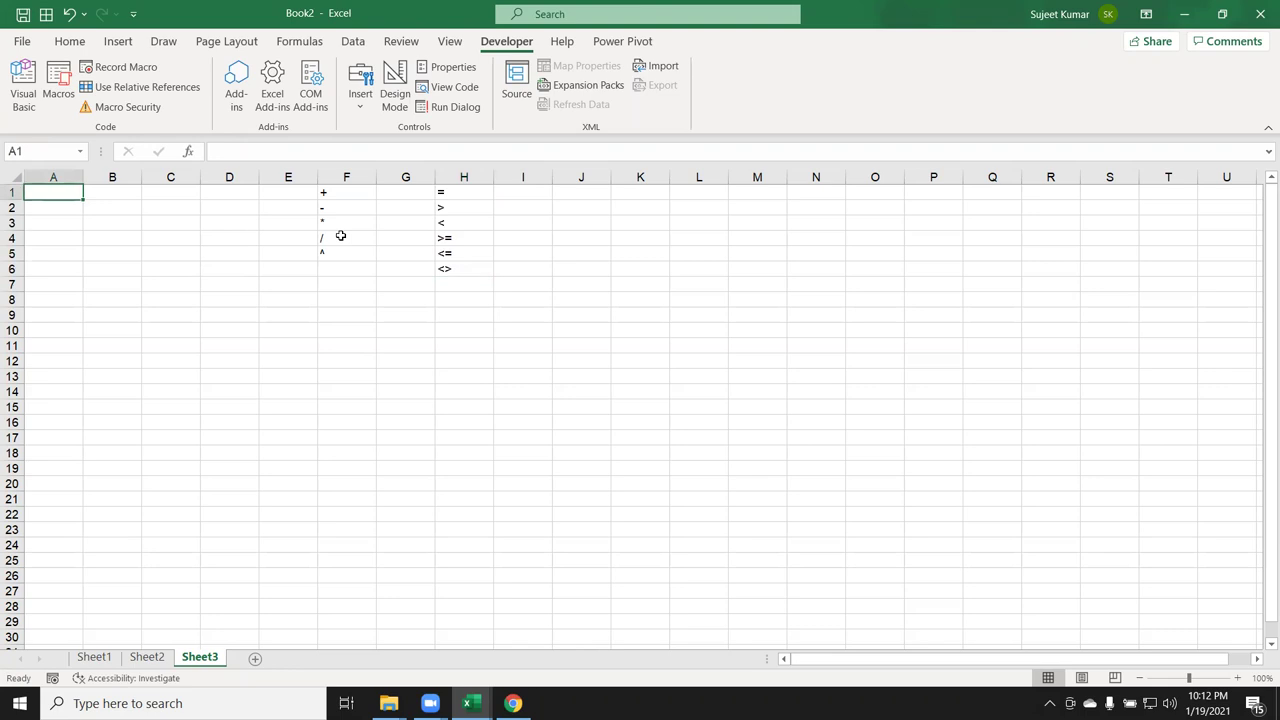
# Enter the scores 85, 36, 96, 25, 45 in A1:A5, correcting the first entry.
pyautogui.write('852')
pyautogui.press('Return')
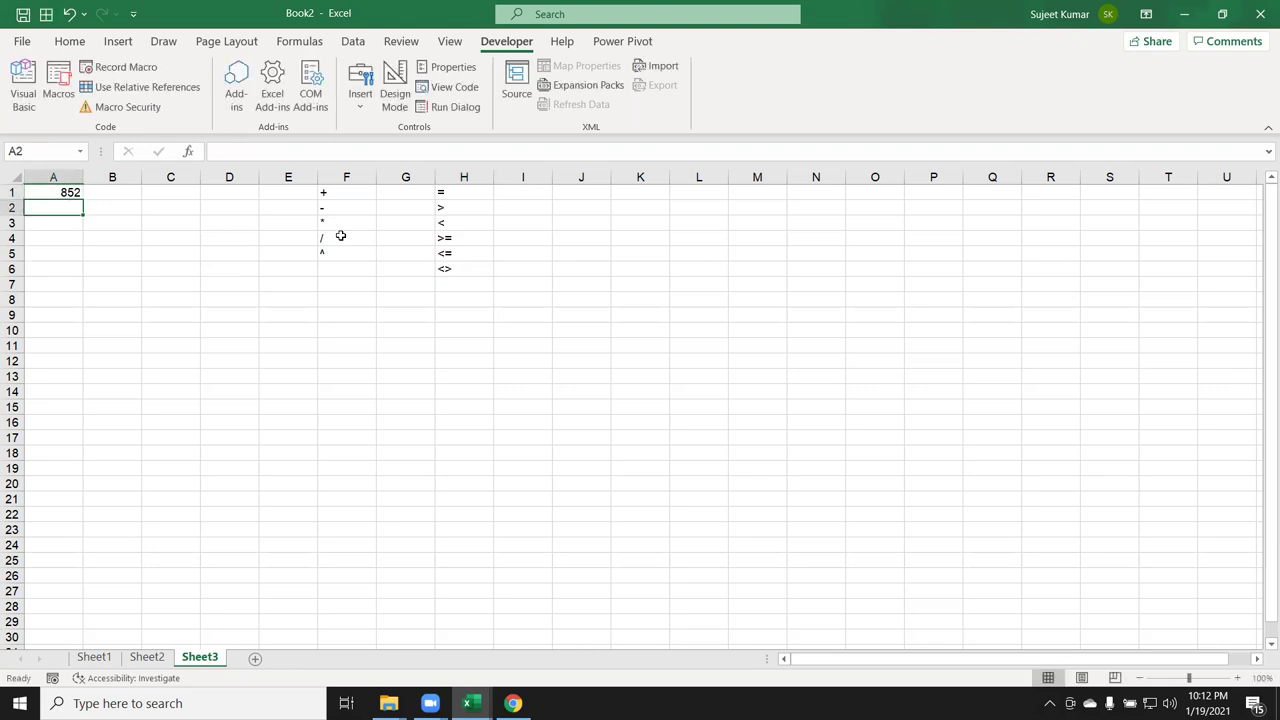
pyautogui.press('Up')
pyautogui.write('85')
pyautogui.press('Return')
pyautogui.write('36')
pyautogui.press('Return')
pyautogui.write('96')
pyautogui.press('Return')
pyautogui.write('25')
pyautogui.press('Return')
pyautogui.write('45')
pyautogui.press('Return')
# Enter the remaining scores 85, 36, 96, 36, 52 in A6:A10.
pyautogui.write('85 36')
pyautogui.press('Return')
pyautogui.write('96')
pyautogui.press('Return')
pyautogui.write('36')
pyautogui.press('Return')
pyautogui.write('52')
pyautogui.press('Return')
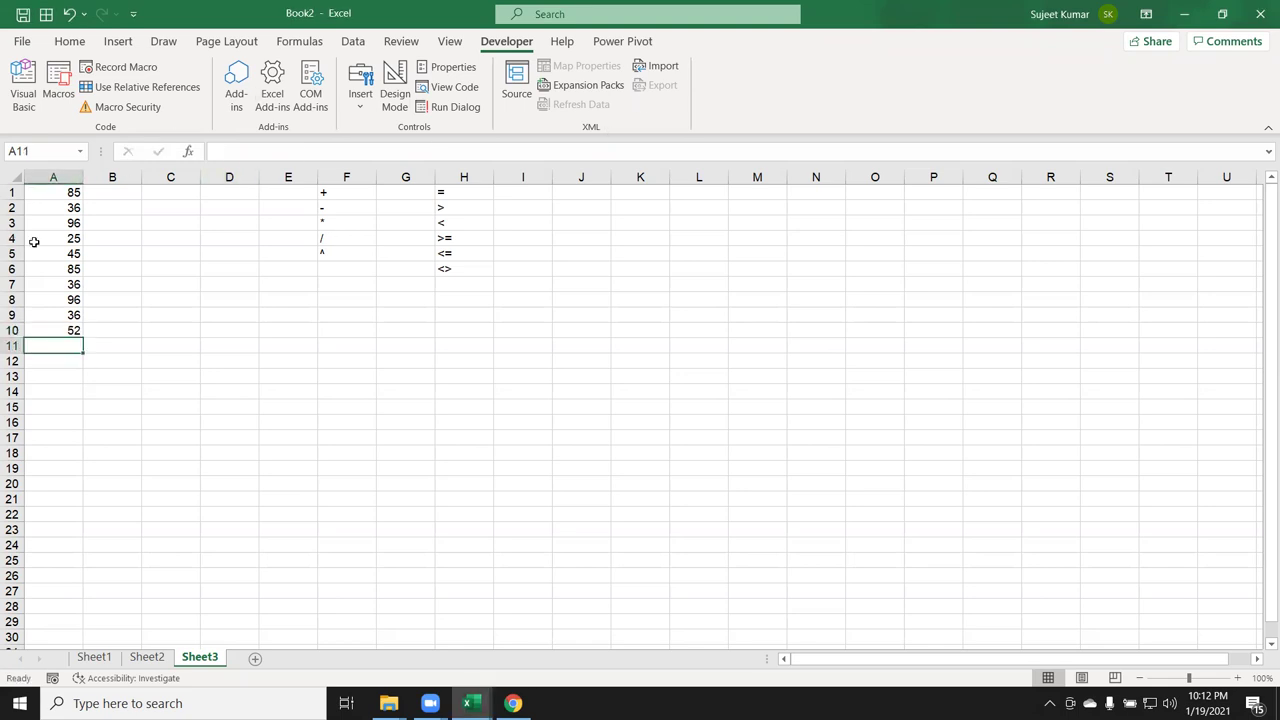
pyautogui.click(112, 207)
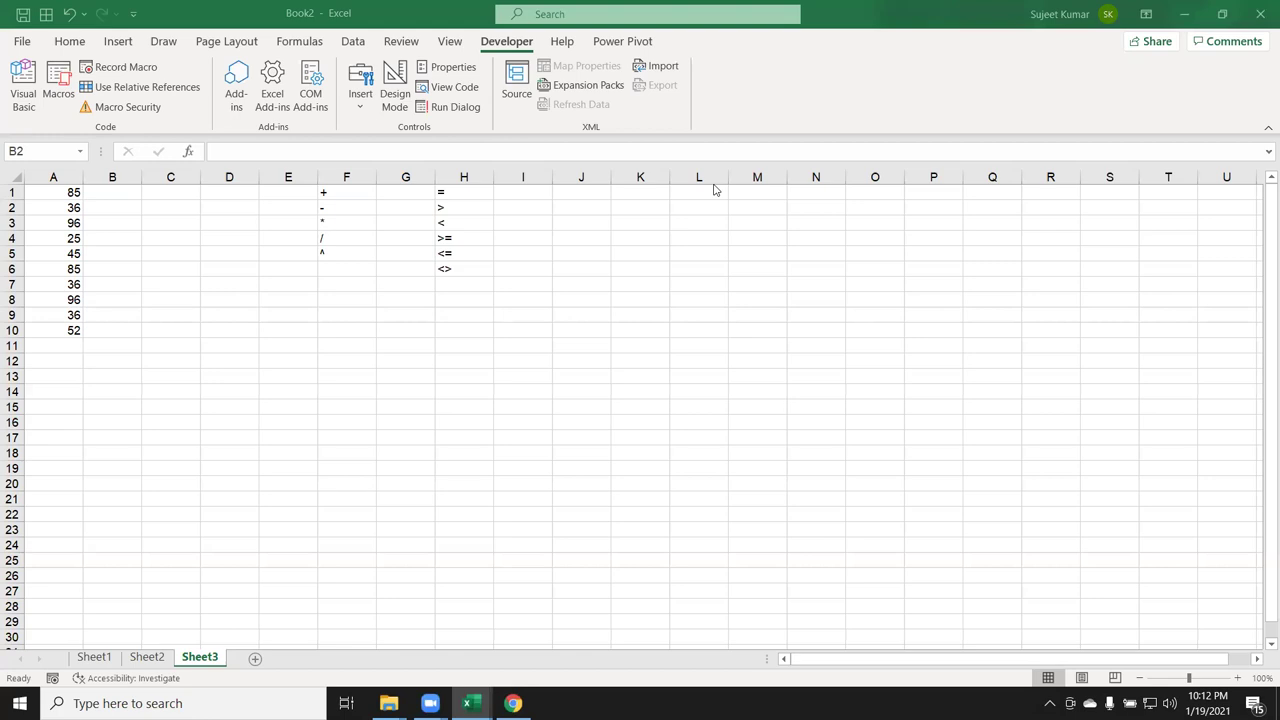
# Enter =A1>50 in B1 and fill it down to B10.
pyautogui.click(126, 204)
pyautogui.click(127, 186)
pyautogui.write('=')
pyautogui.press('Down')
pyautogui.press('Left')
pyautogui.press('Up')
pyautogui.write('>5')
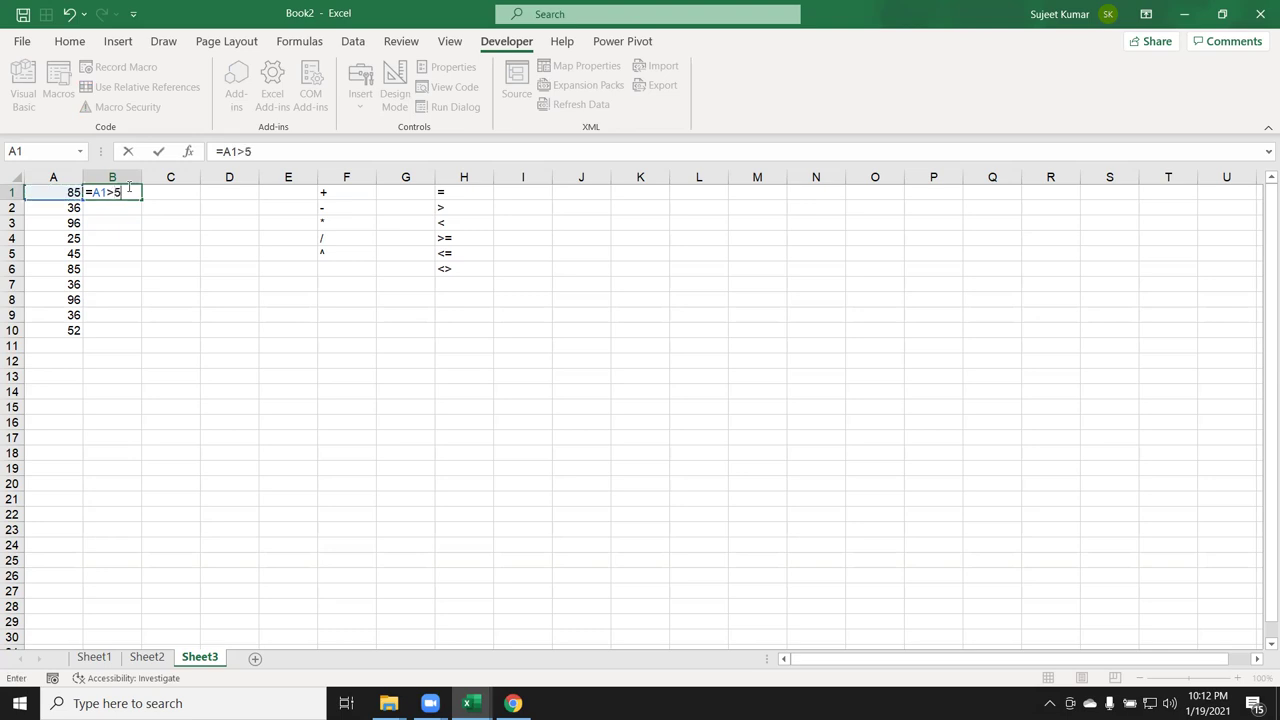
pyautogui.write('0')
pyautogui.press('Return')
pyautogui.click(128, 187)
pyautogui.click(146, 201)
pyautogui.click(133, 191)
pyautogui.moveTo(140, 198); pyautogui.dragTo(140, 336)
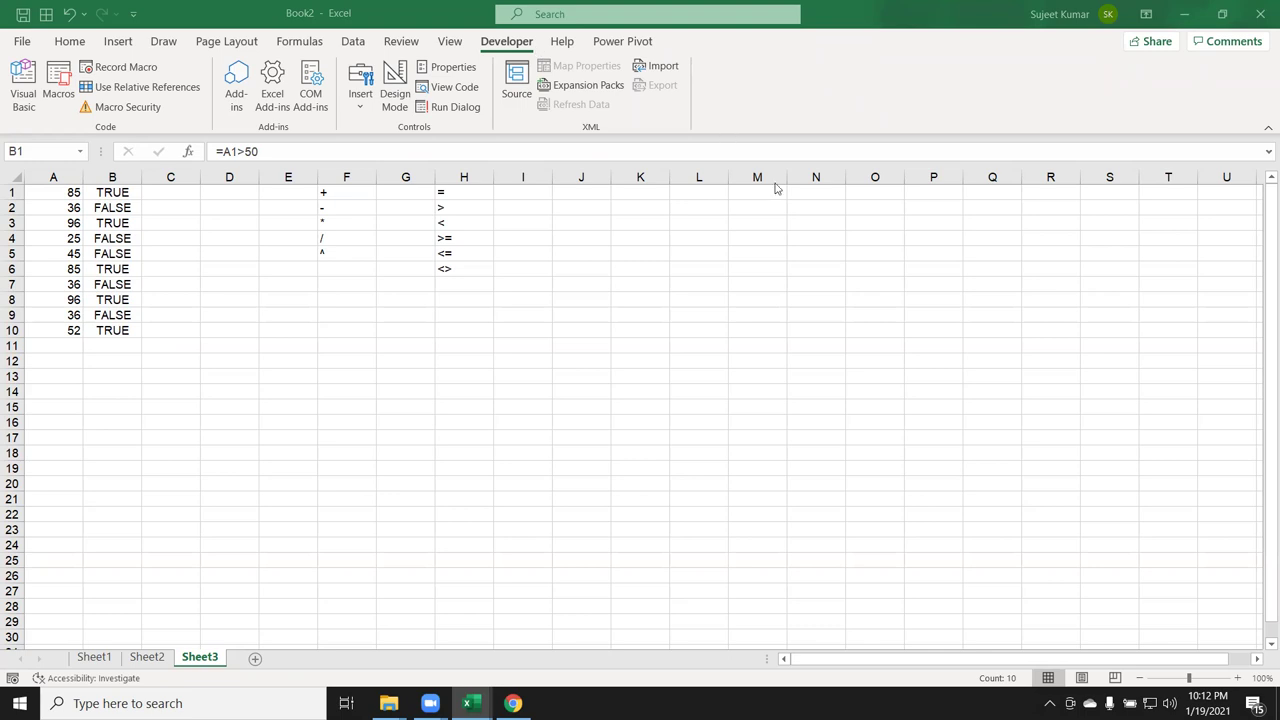
# Review the TRUE/FALSE formulas in B1, B4, B8 and B5 against the scores.
pyautogui.click(115, 191)
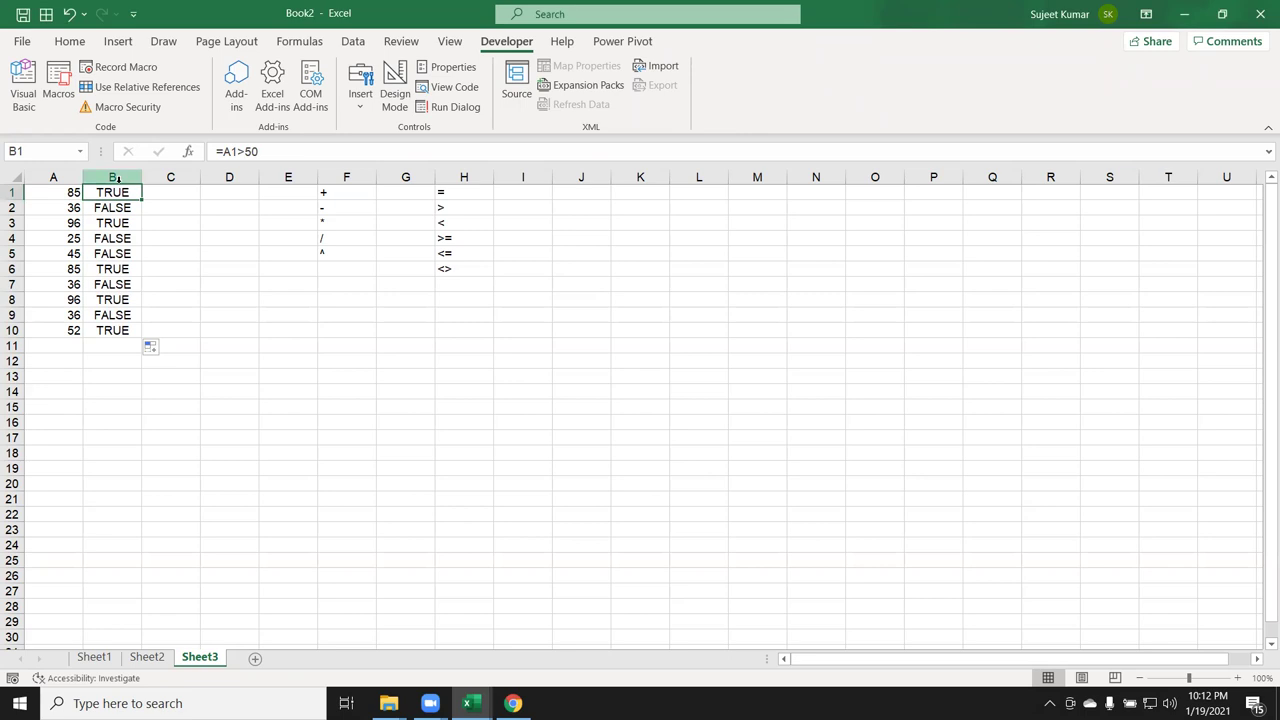
pyautogui.moveTo(57, 188); pyautogui.dragTo(54, 332)
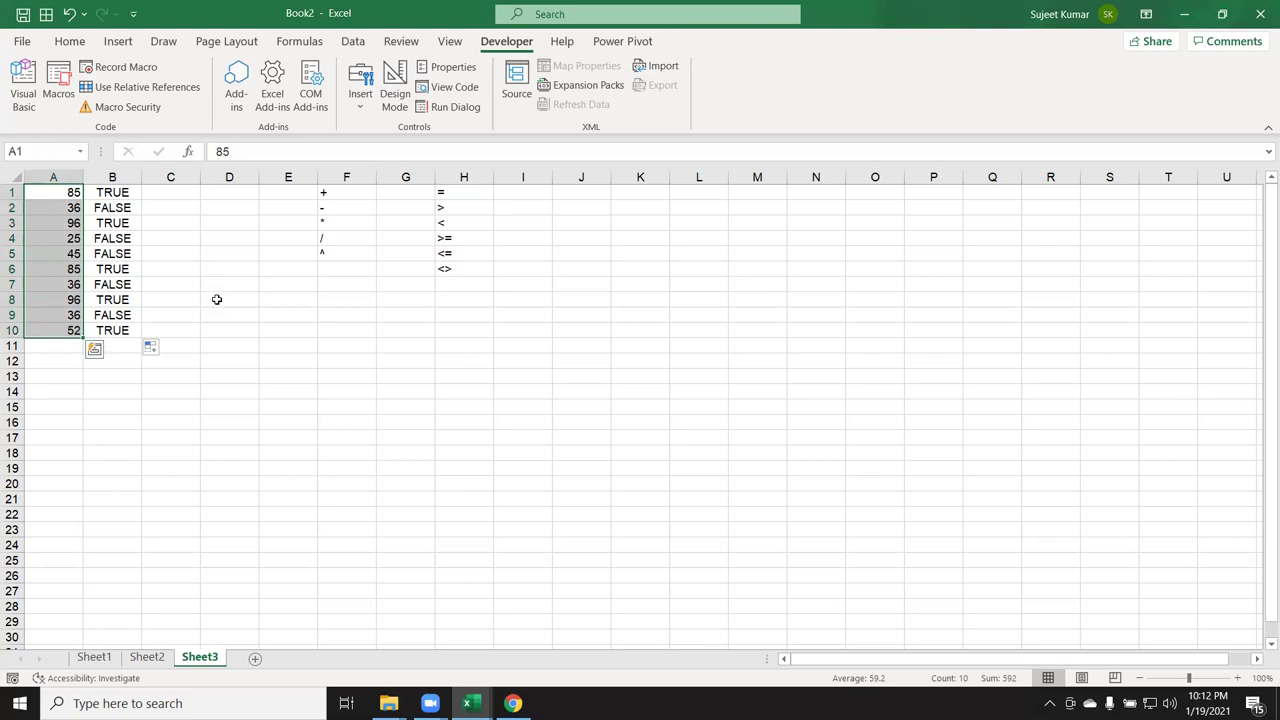
pyautogui.click(128, 195)
pyautogui.click(115, 240)
pyautogui.click(116, 295)
pyautogui.click(112, 253)
pyautogui.click(110, 191)
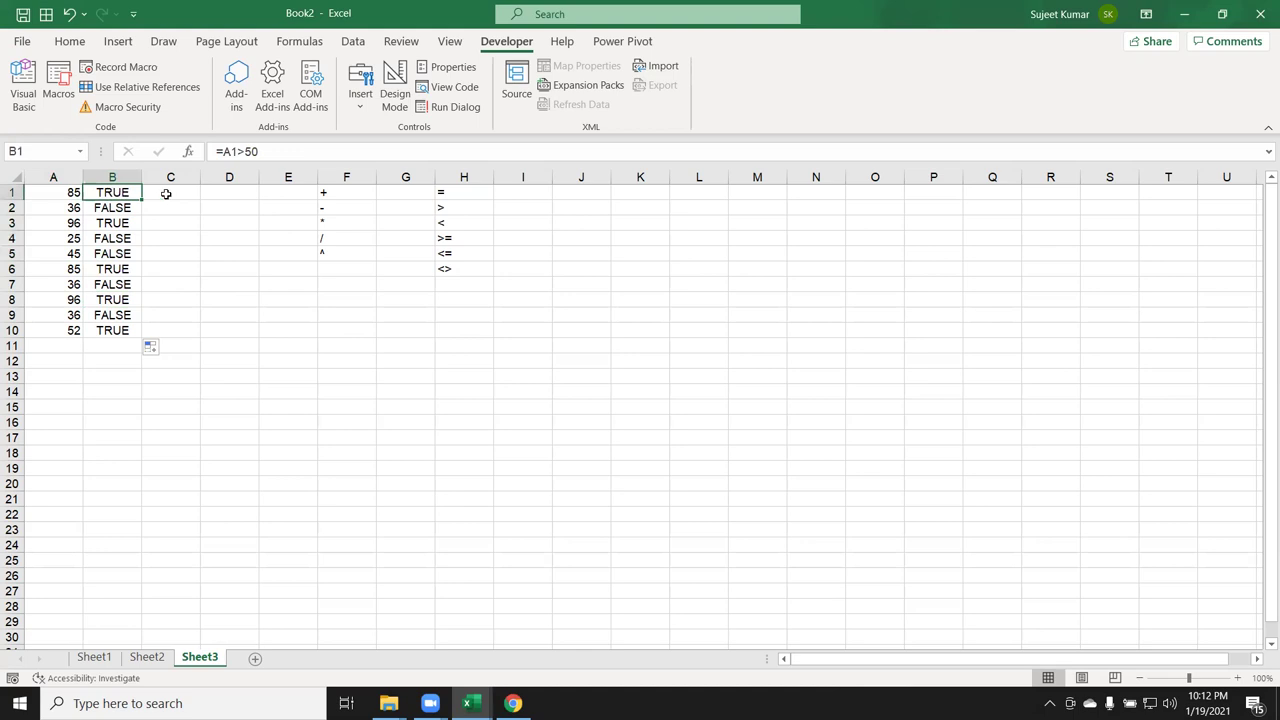
pyautogui.click(168, 193)
# Enter =IF(B1,"OK","Pending") in C1 and fill it down to C10.
pyautogui.write('=')
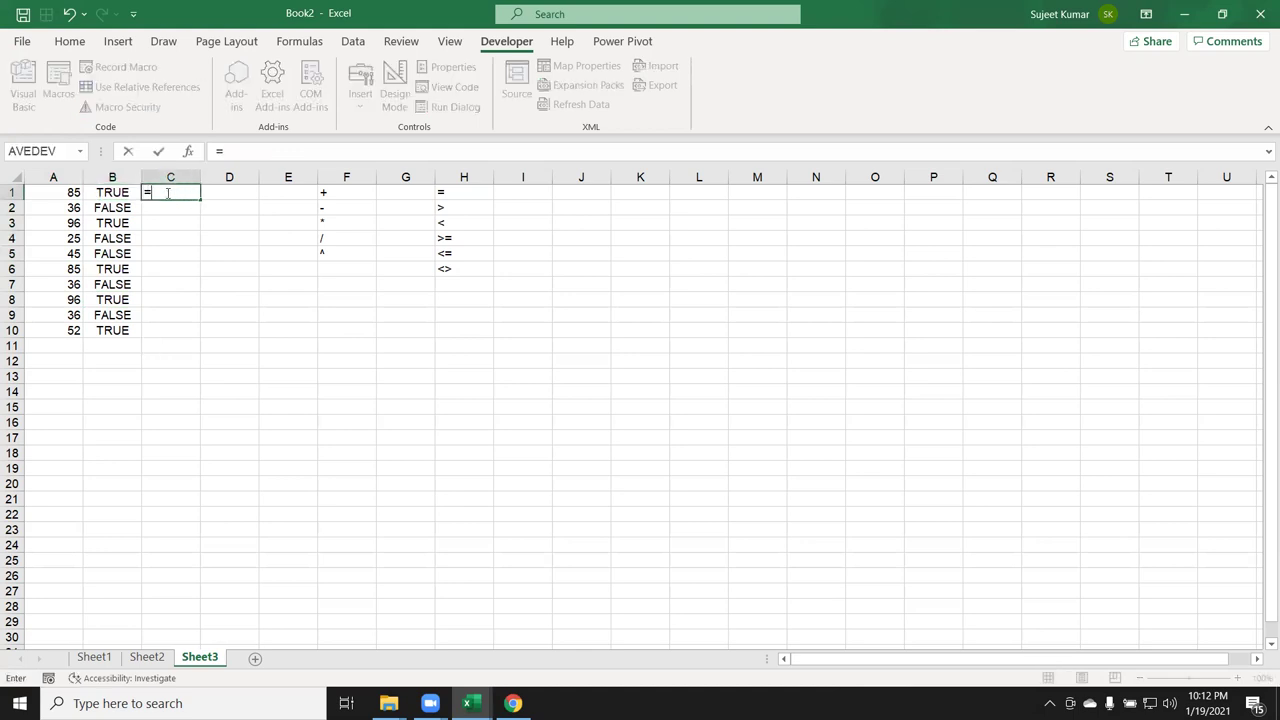
pyautogui.write('if (')
pyautogui.press('Left')
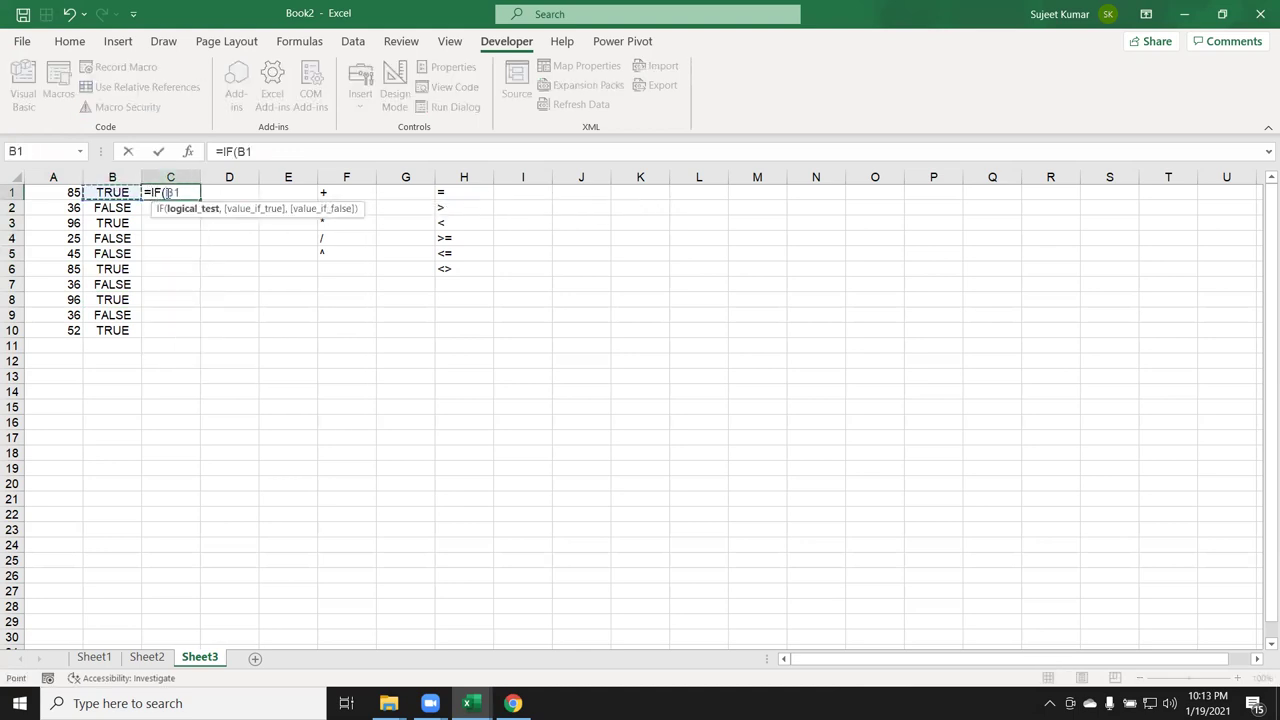
pyautogui.write(',')
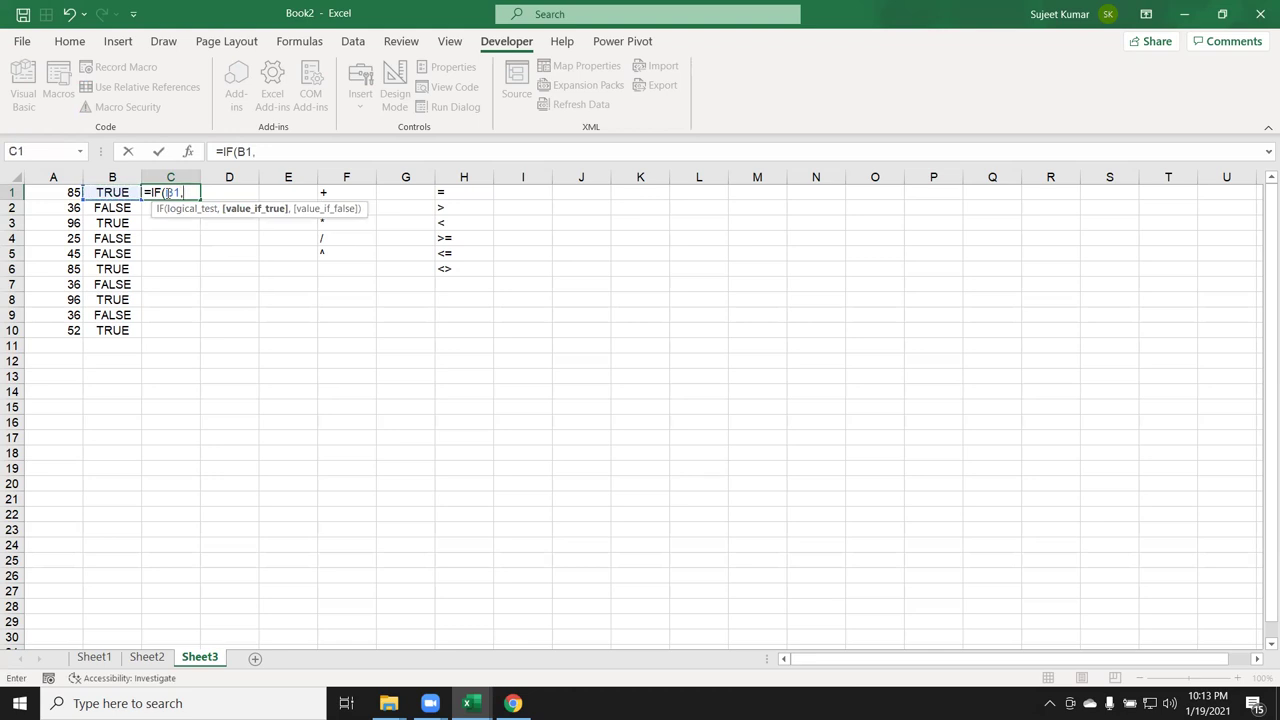
pyautogui.write('"OK"')
pyautogui.write(',"Ped')
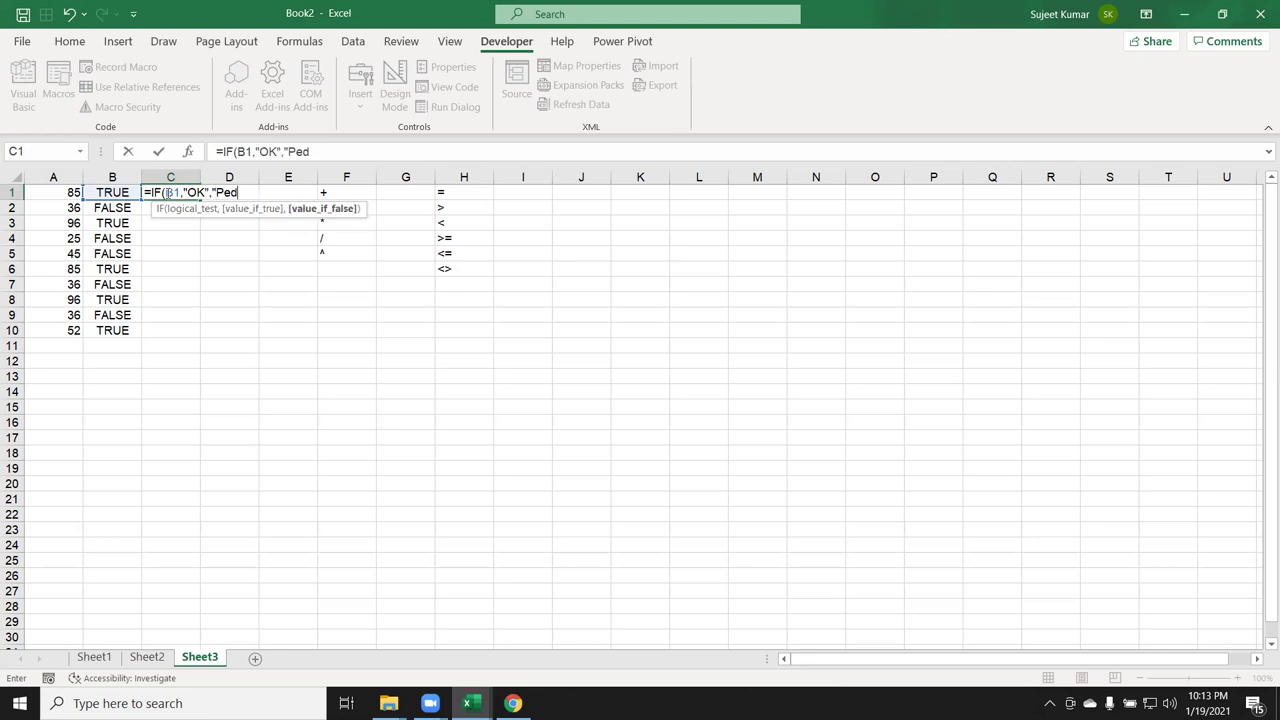
pyautogui.press('BackSpace')
pyautogui.write('nding')
pyautogui.write('"')
pyautogui.write(')')
pyautogui.press('Return')
pyautogui.press('Up')
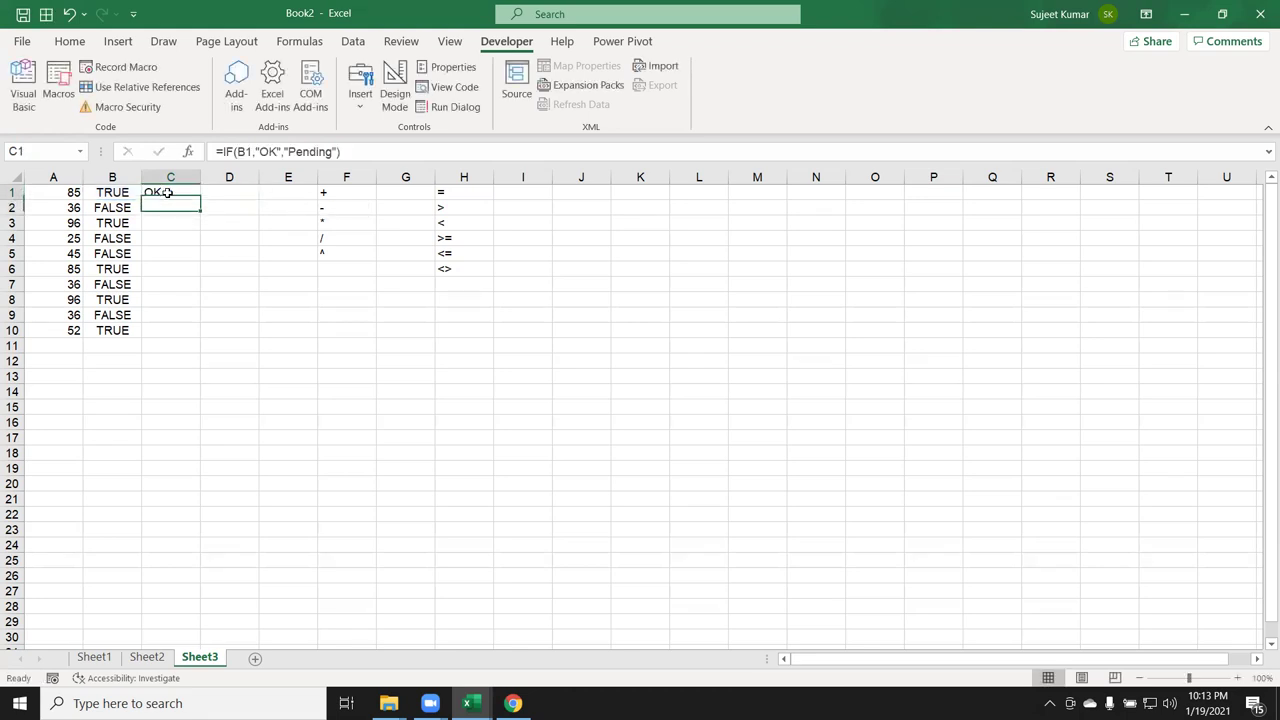
pyautogui.doubleClick(199, 201)
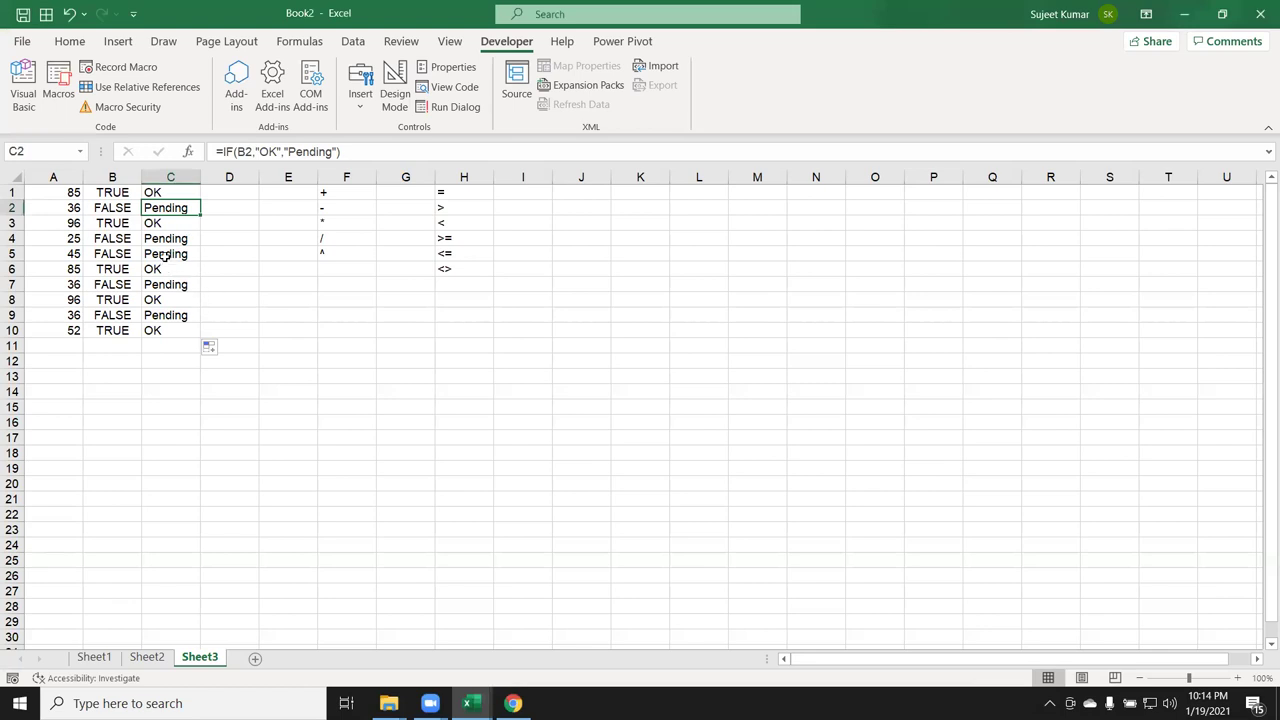
# Inspect the OK/Pending labels and the formulas in B1 and C1 without changing them.
pyautogui.click(165, 254)
pyautogui.click(172, 195)
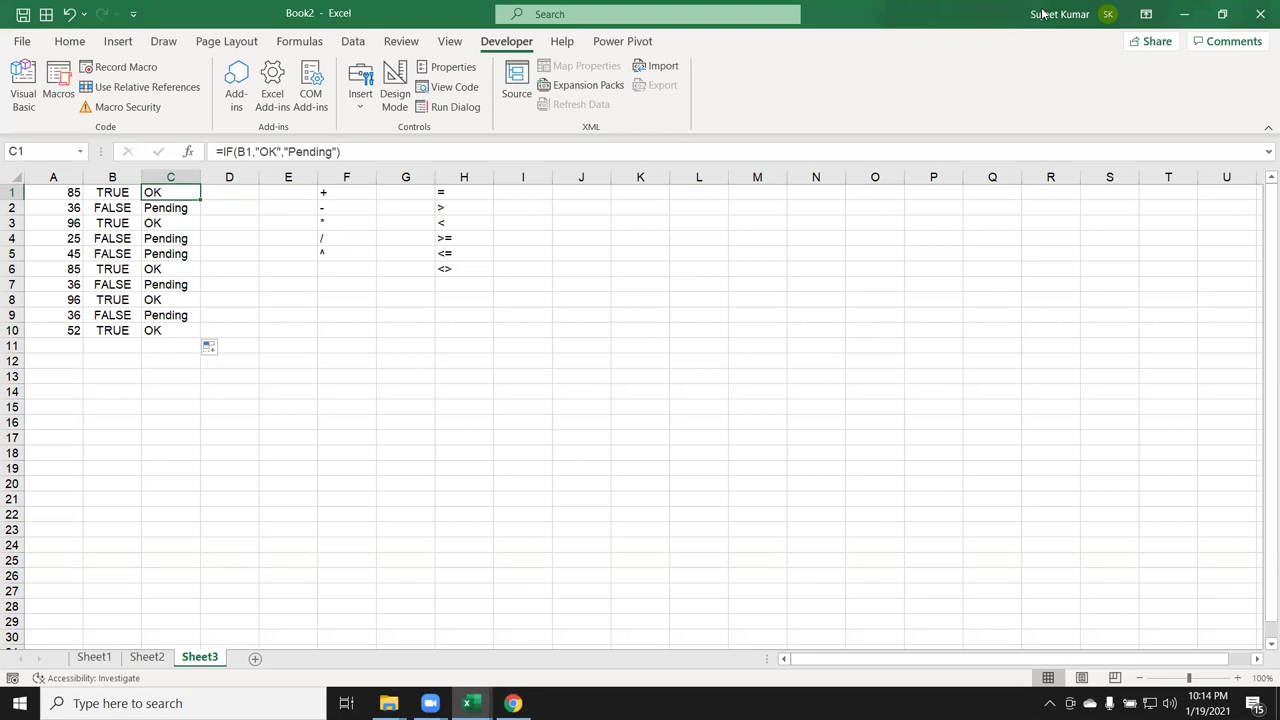
pyautogui.doubleClick(162, 192)
pyautogui.press('Escape')
pyautogui.doubleClick(130, 191)
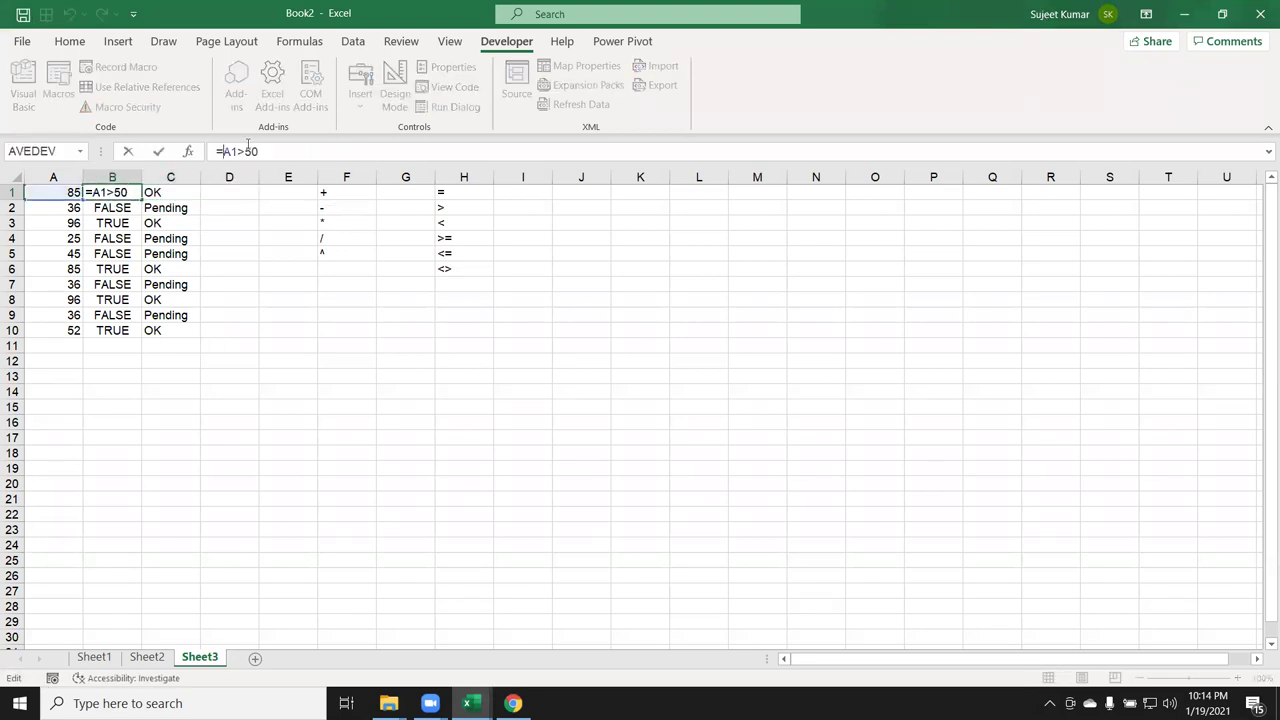
pyautogui.press('Escape')
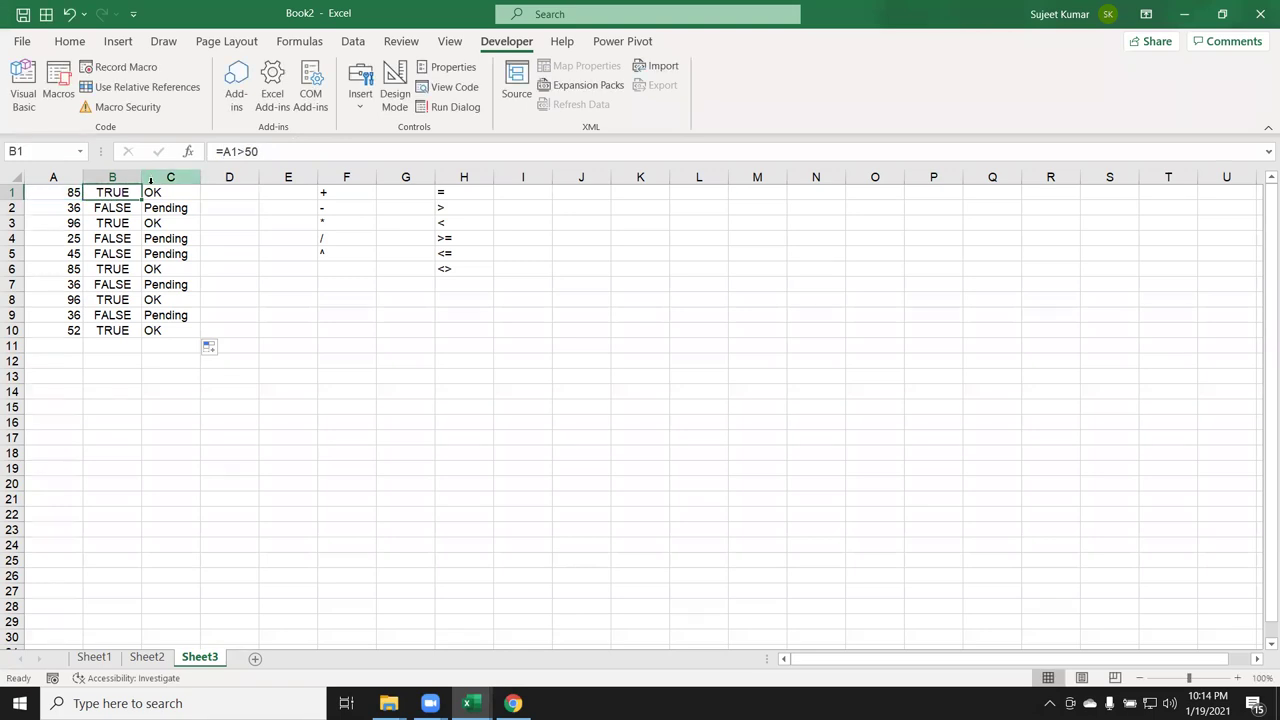
pyautogui.doubleClick(166, 195)
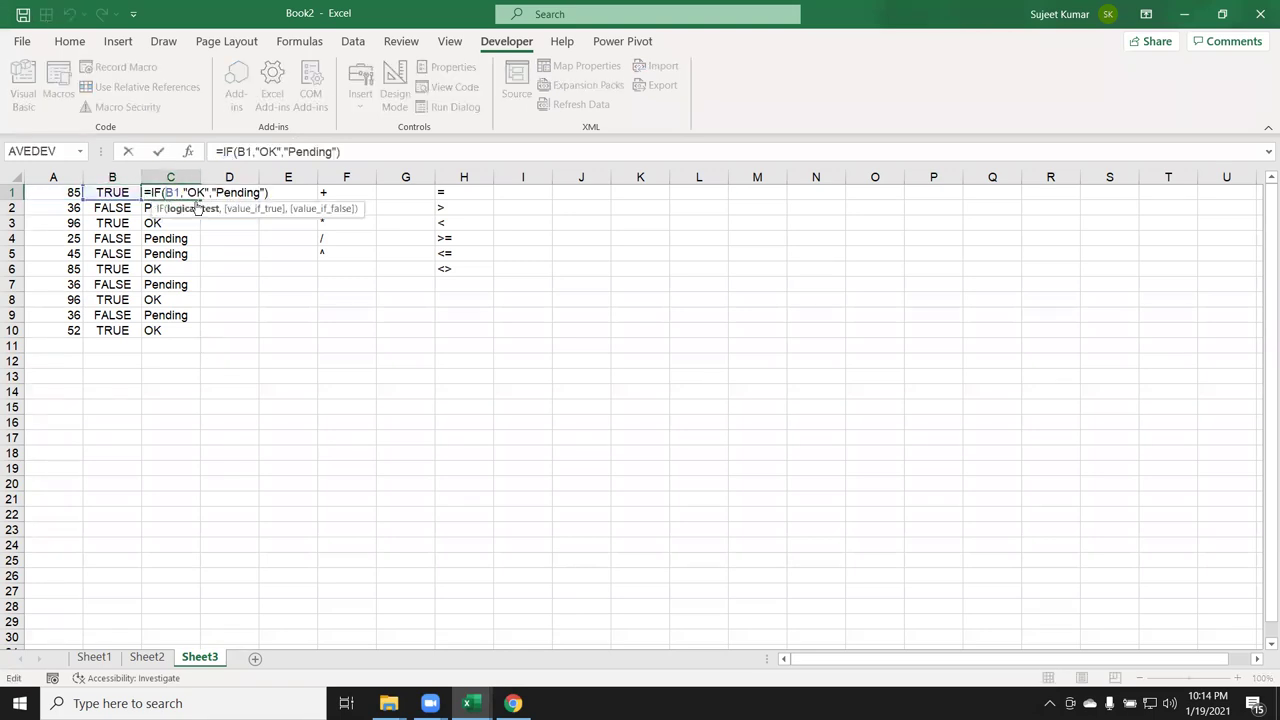
pyautogui.press('Escape')
pyautogui.click(229, 223)
pyautogui.moveTo(116, 193); pyautogui.dragTo(110, 330)
pyautogui.click(222, 185)
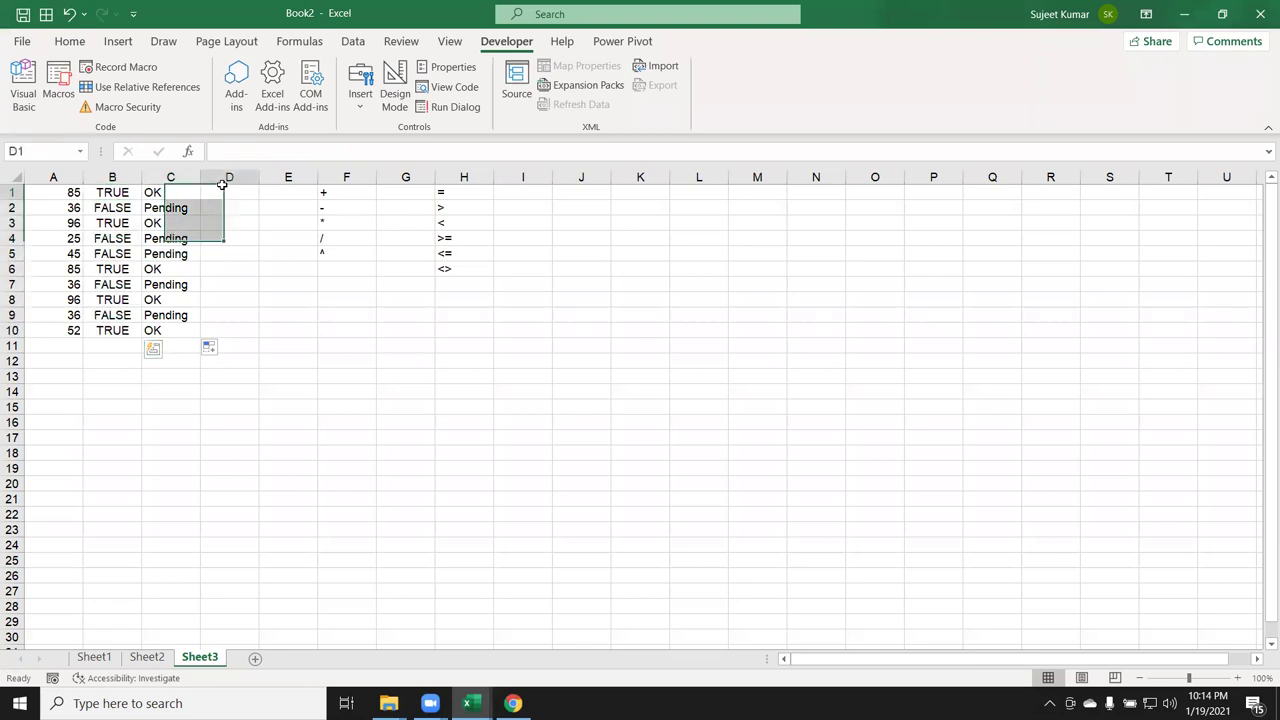
pyautogui.write('=if')
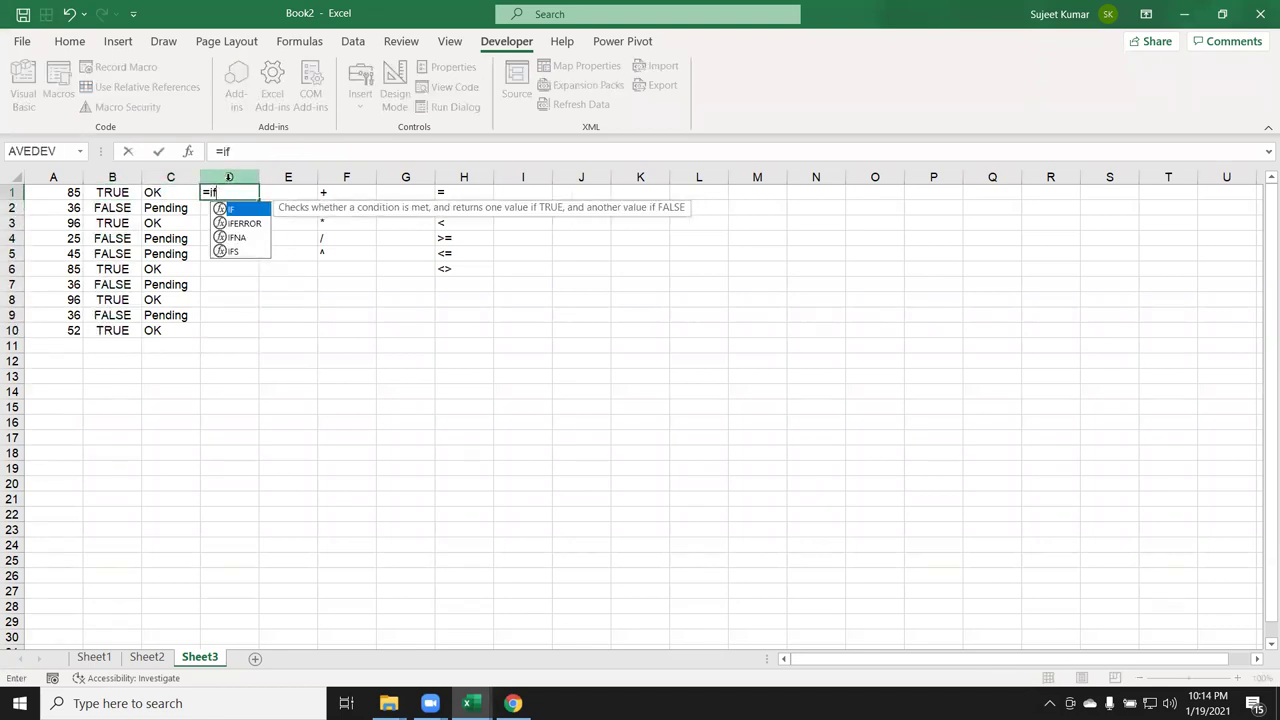
pyautogui.write('(')
pyautogui.click(72, 192)
pyautogui.write('>50,"OK","Pending"')
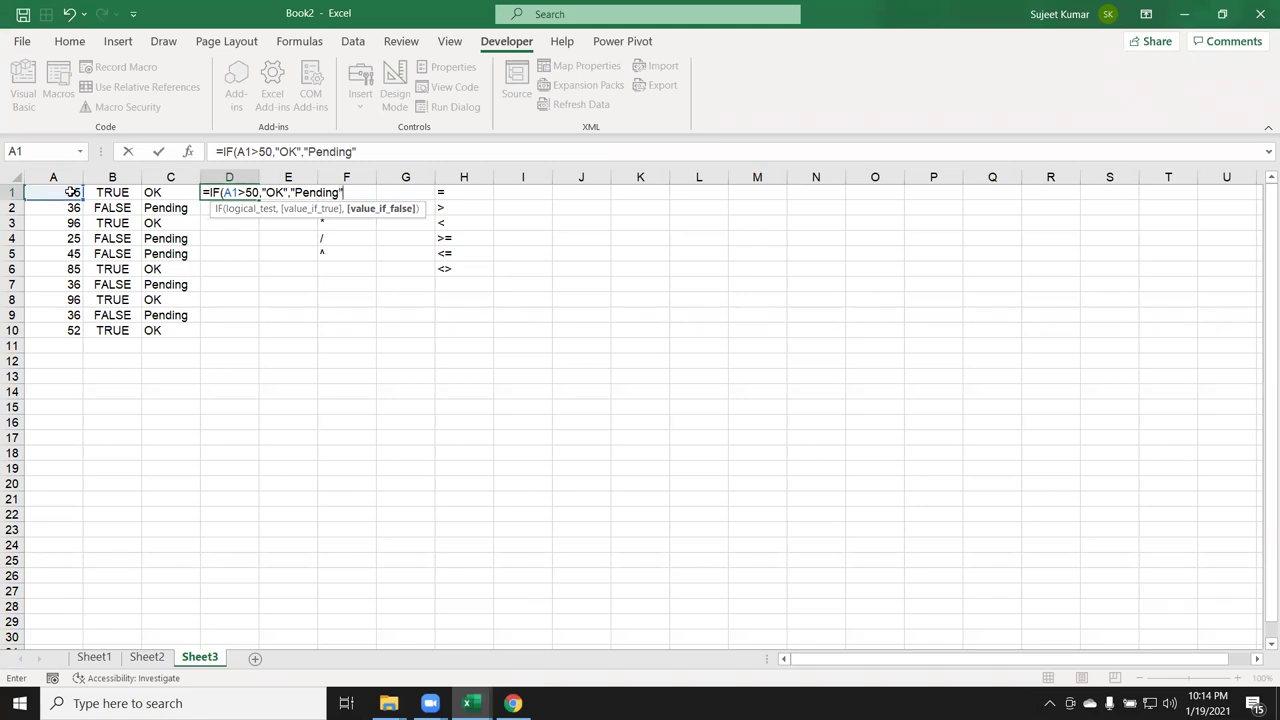
pyautogui.press('Return')
pyautogui.press('Up')
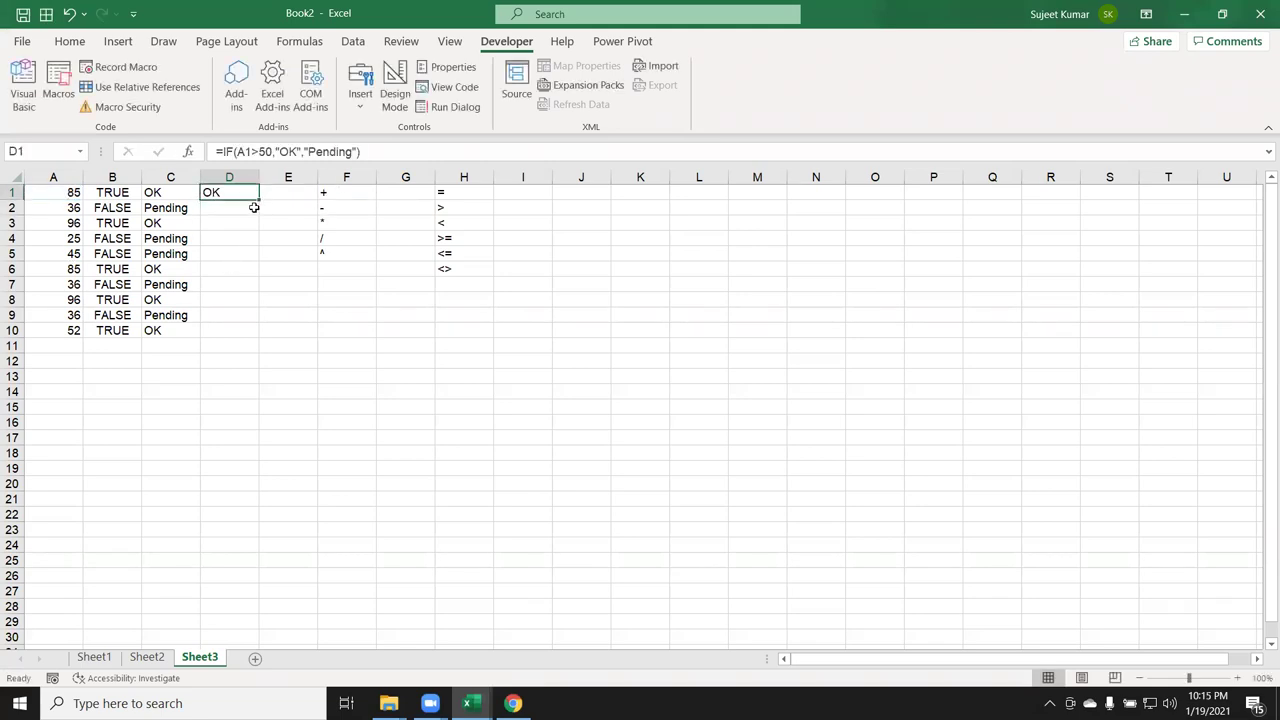
pyautogui.click(263, 192)
pyautogui.click(242, 201)
pyautogui.click(246, 192)
pyautogui.doubleClick(259, 200)
pyautogui.click(415, 348)
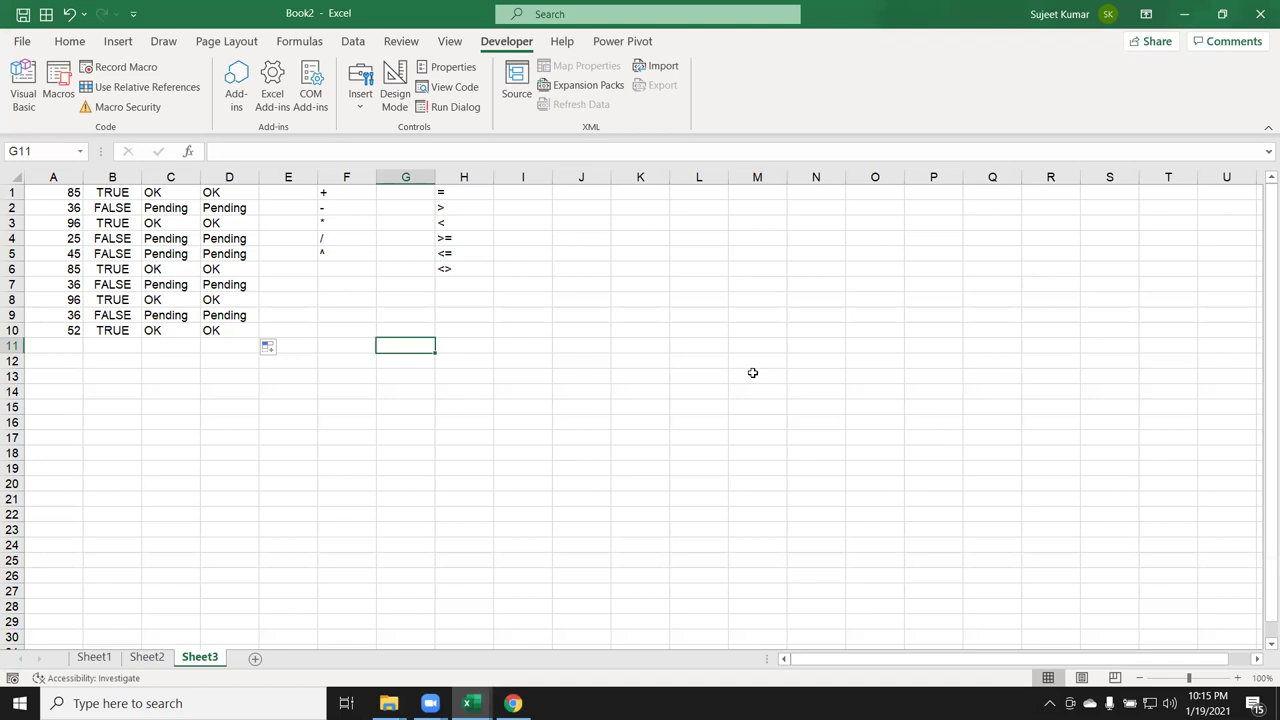
# Try out + and - signs in G11, then clear them.
pyautogui.write('+')
pyautogui.press('Escape')
pyautogui.write('+')
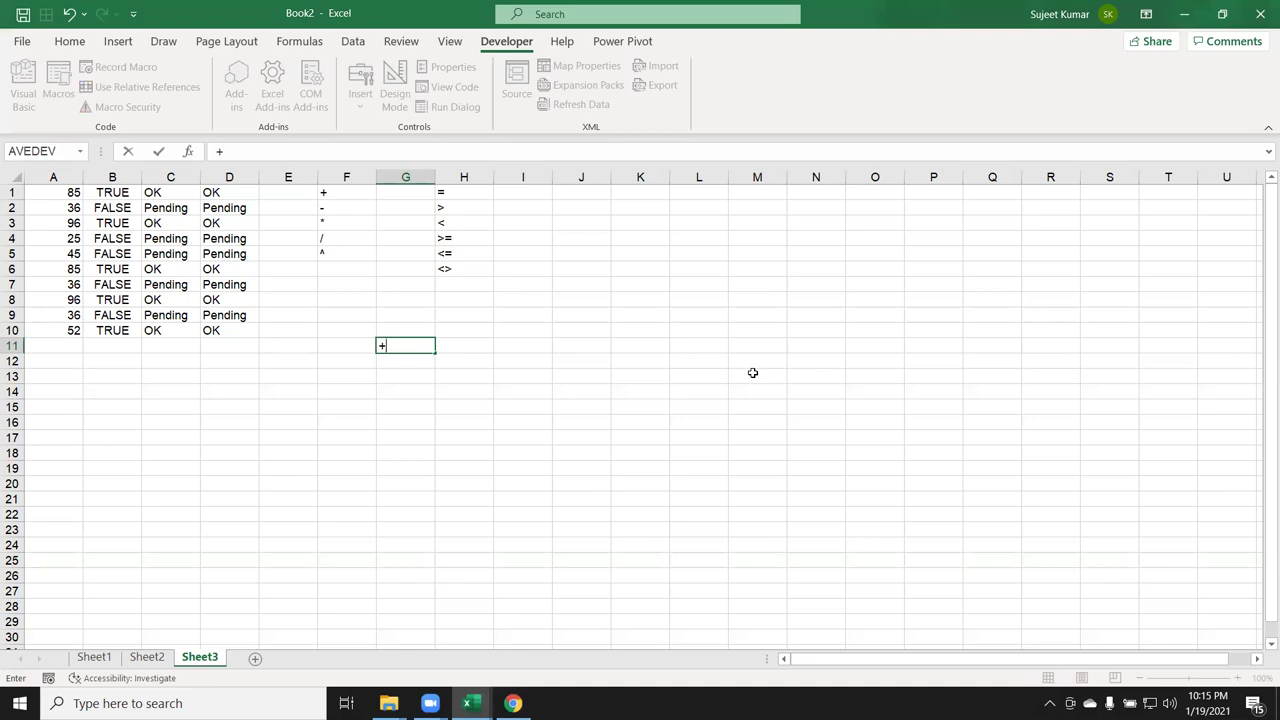
pyautogui.press('BackSpace')
pyautogui.write('-')
pyautogui.press('BackSpace')
# Start an IF formula in G11 by choosing IF from the AutoComplete list.
pyautogui.write('=')
pyautogui.write('if(')
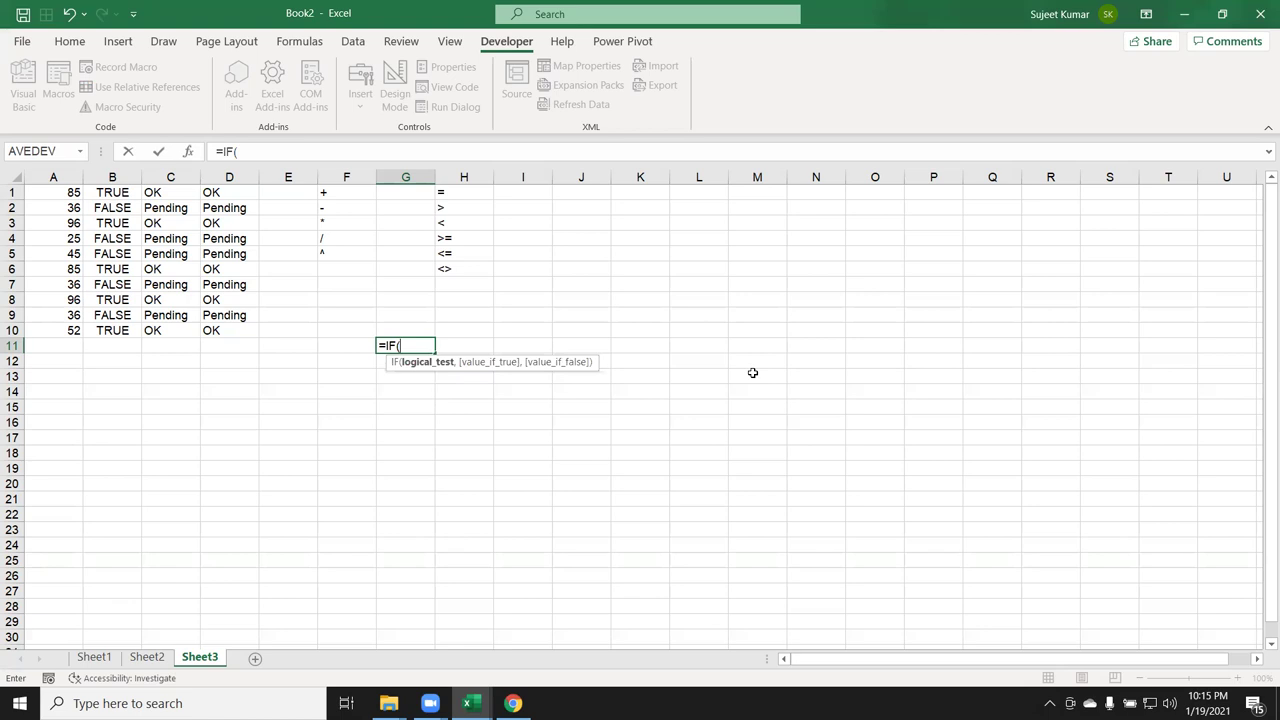
pyautogui.press('BackSpace')
pyautogui.press('BackSpace')
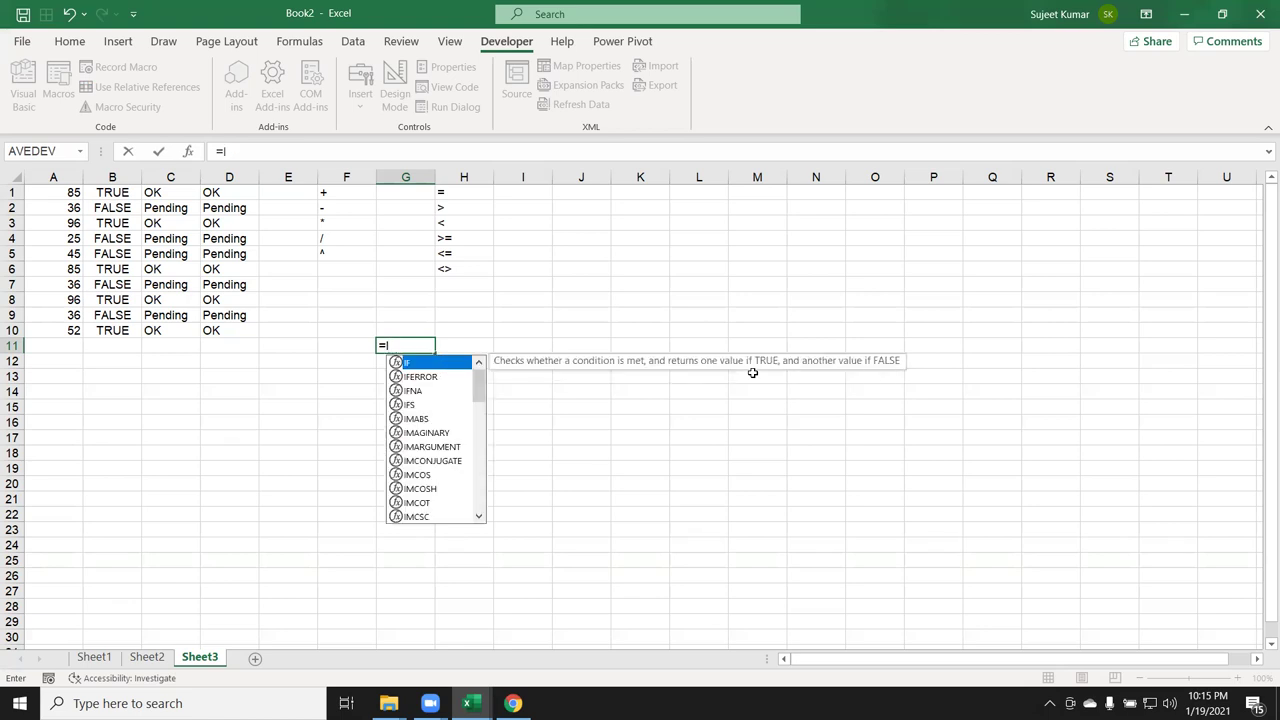
pyautogui.press('BackSpace')
pyautogui.write('i')
pyautogui.press('Down')
pyautogui.press('Down')
pyautogui.press('Up')
pyautogui.press('Up')
pyautogui.press('Down')
pyautogui.press('Down')
pyautogui.press('Down')
pyautogui.press('Down')
pyautogui.press('Down')
pyautogui.press('Down')
pyautogui.press('Up')
pyautogui.press('Up')
pyautogui.press('Up')
pyautogui.press('Up')
pyautogui.press('Up')
pyautogui.press('Down')
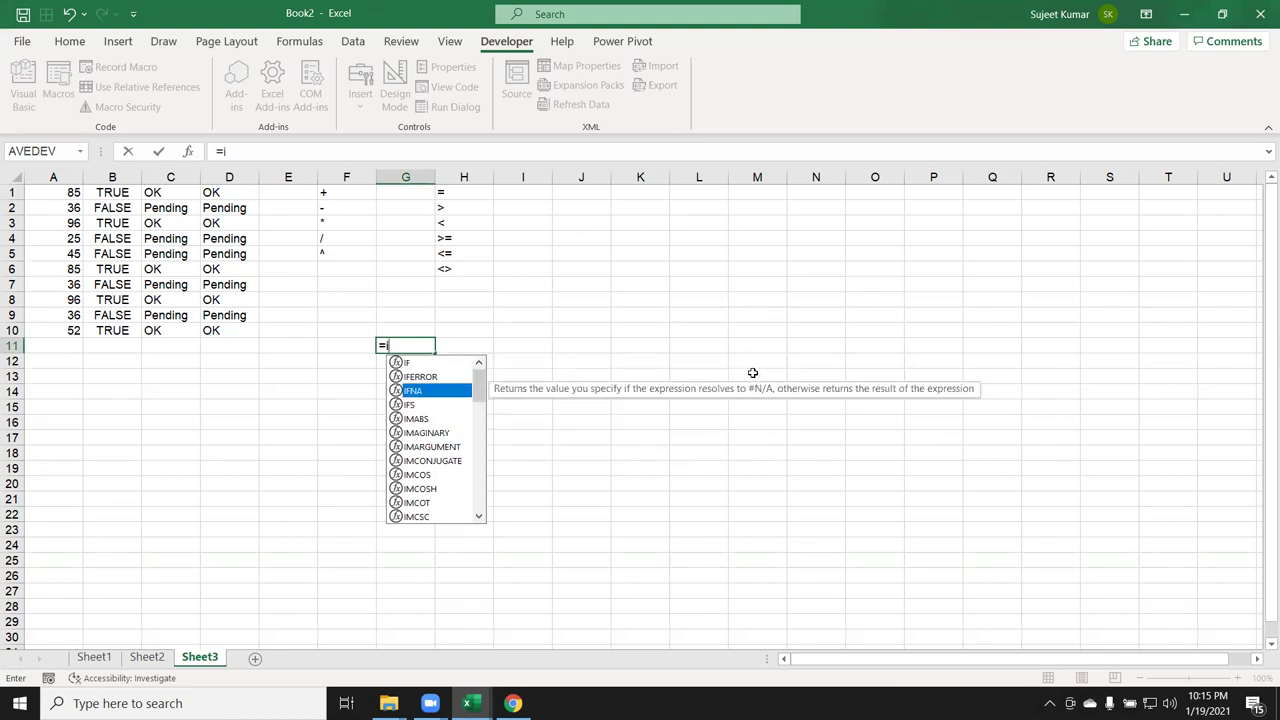
pyautogui.press('Down')
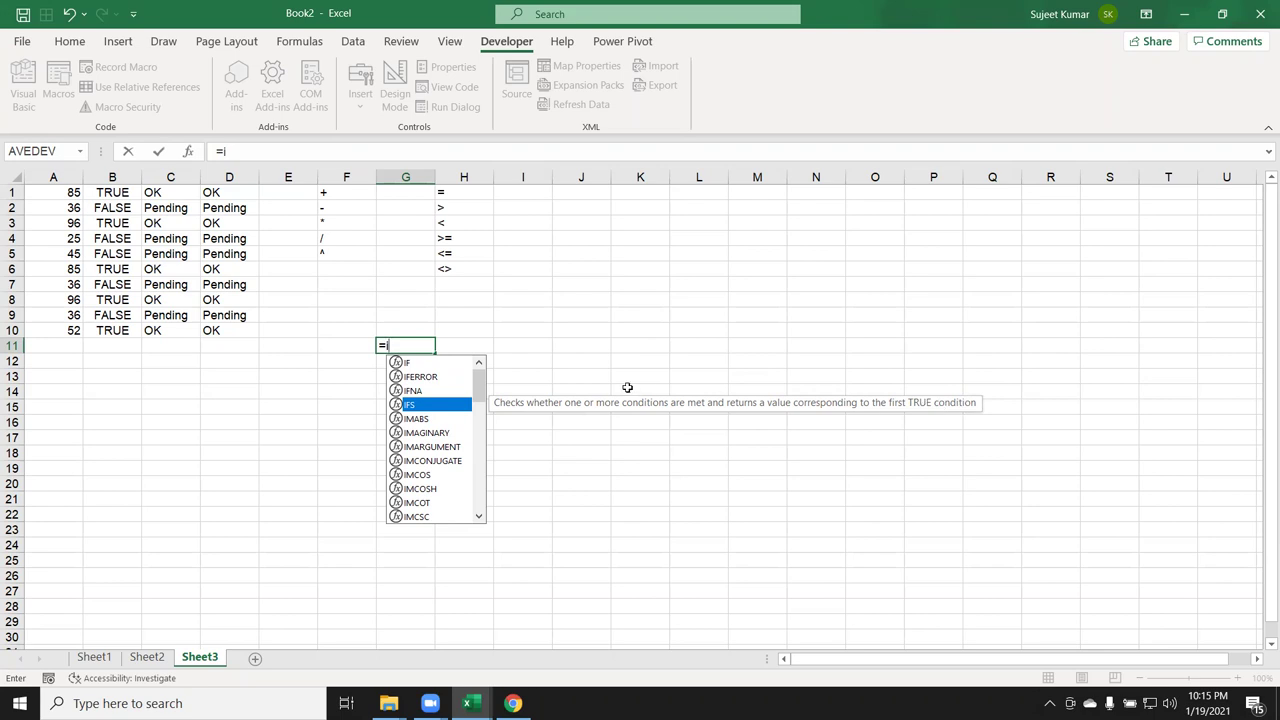
pyautogui.press('Up')
pyautogui.press('Up')
pyautogui.press('Up')
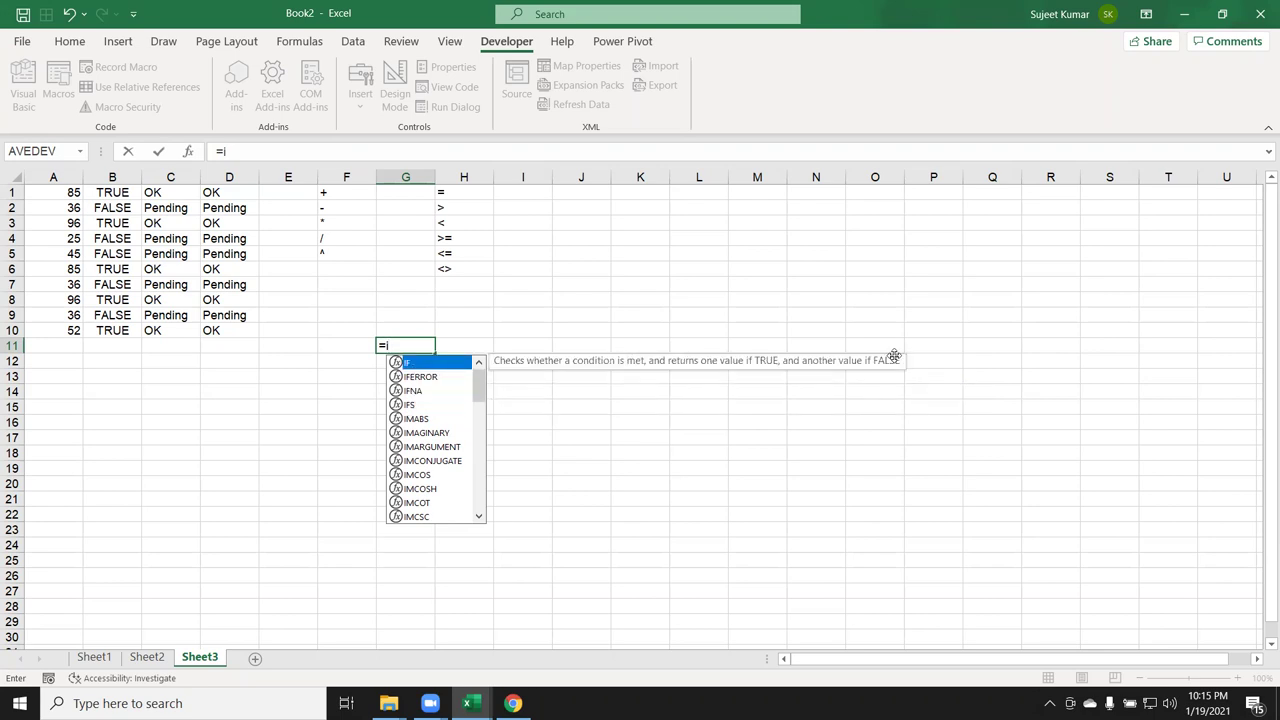
pyautogui.press('Tab')
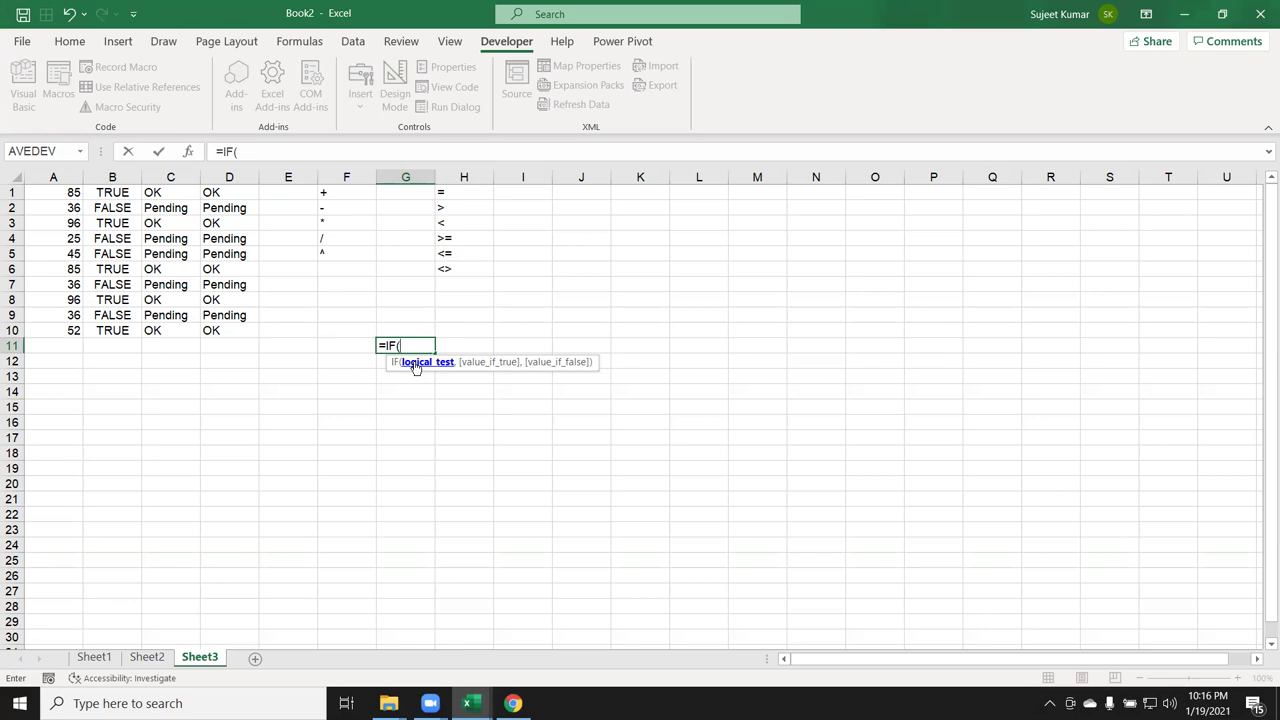
# Complete G11 as =IF(E12>0,), which displays FALSE.
pyautogui.press('Return')
pyautogui.press('Return')
pyautogui.press('Return')
pyautogui.press('Return')
pyautogui.press('Return')
pyautogui.press('Return')
pyautogui.press('Return')
pyautogui.press('Return')
pyautogui.press('Return')
pyautogui.press('Return')
pyautogui.press('Return')
pyautogui.press('Return')
pyautogui.press('Return')
pyautogui.press('Return')
pyautogui.press('Return')
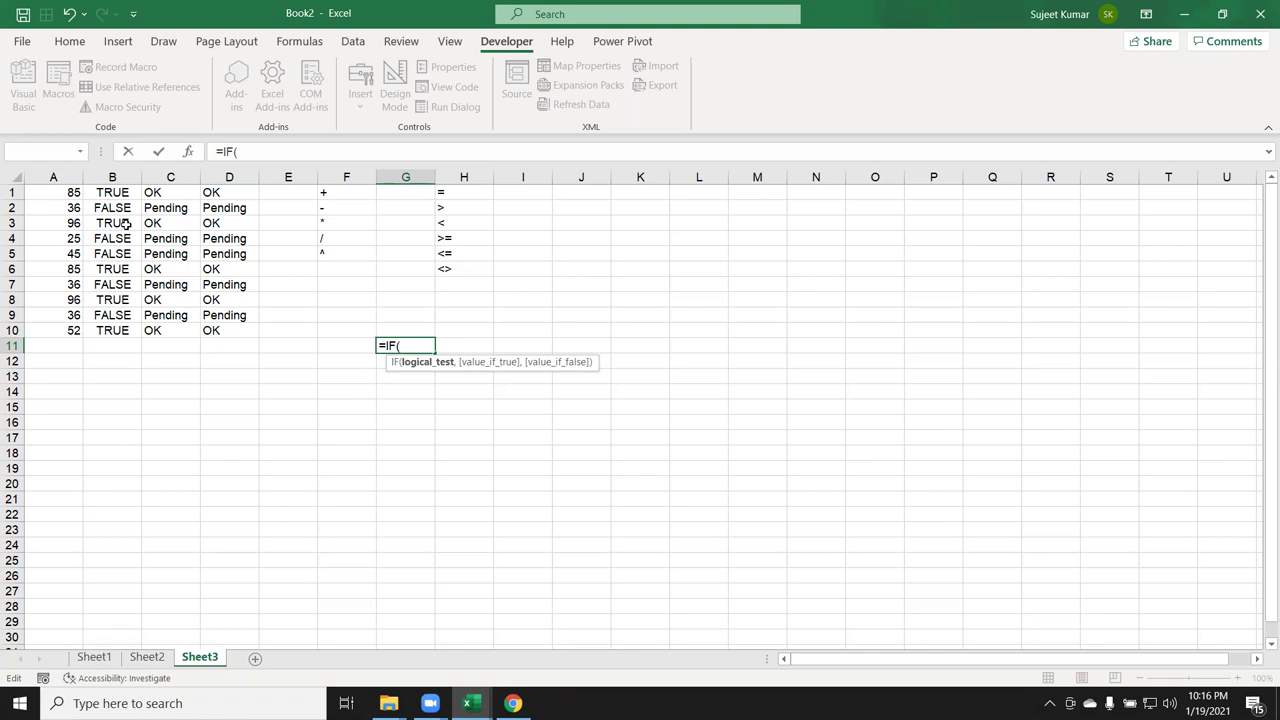
pyautogui.click(264, 361)
pyautogui.write('>0')
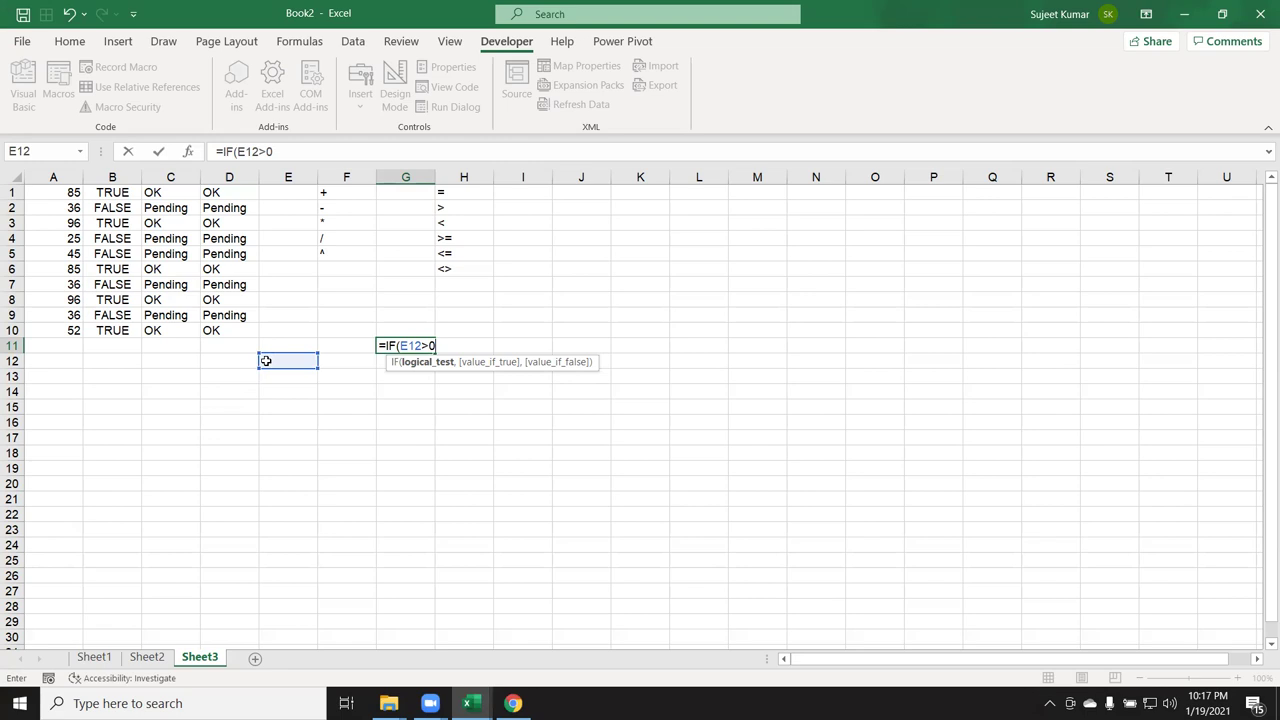
pyautogui.write(',')
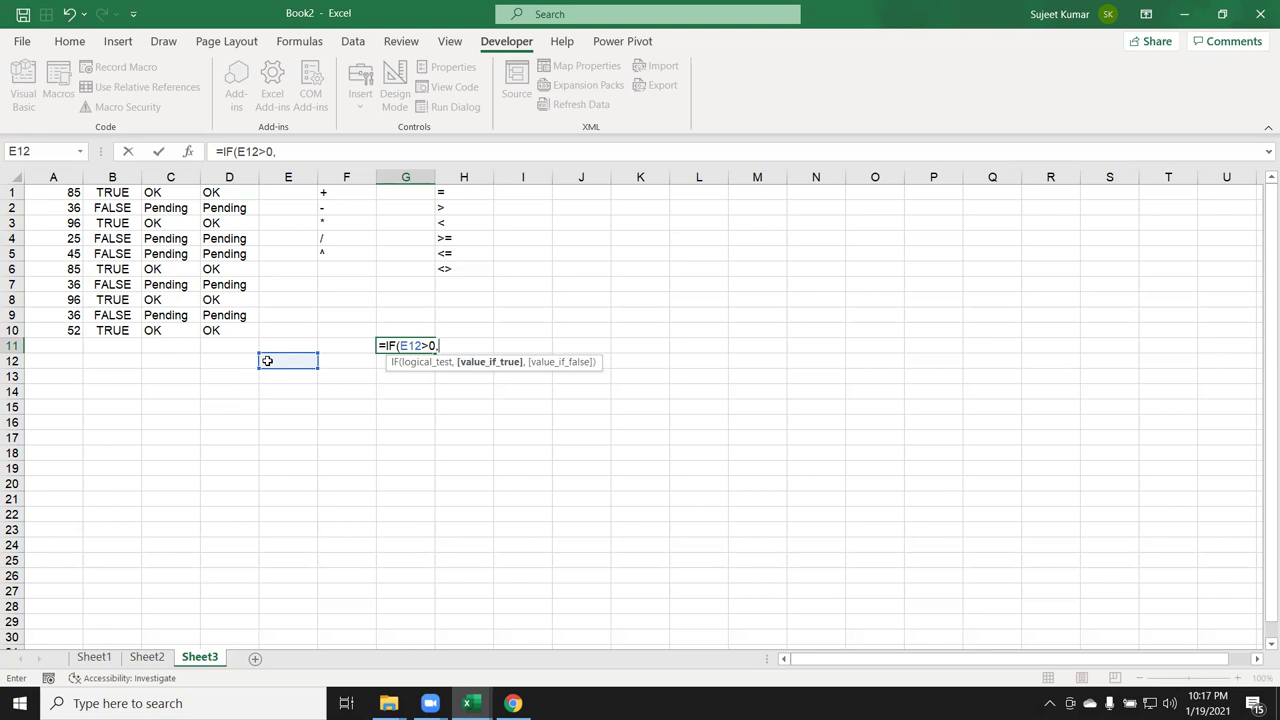
pyautogui.press('Return')
pyautogui.press('Up')
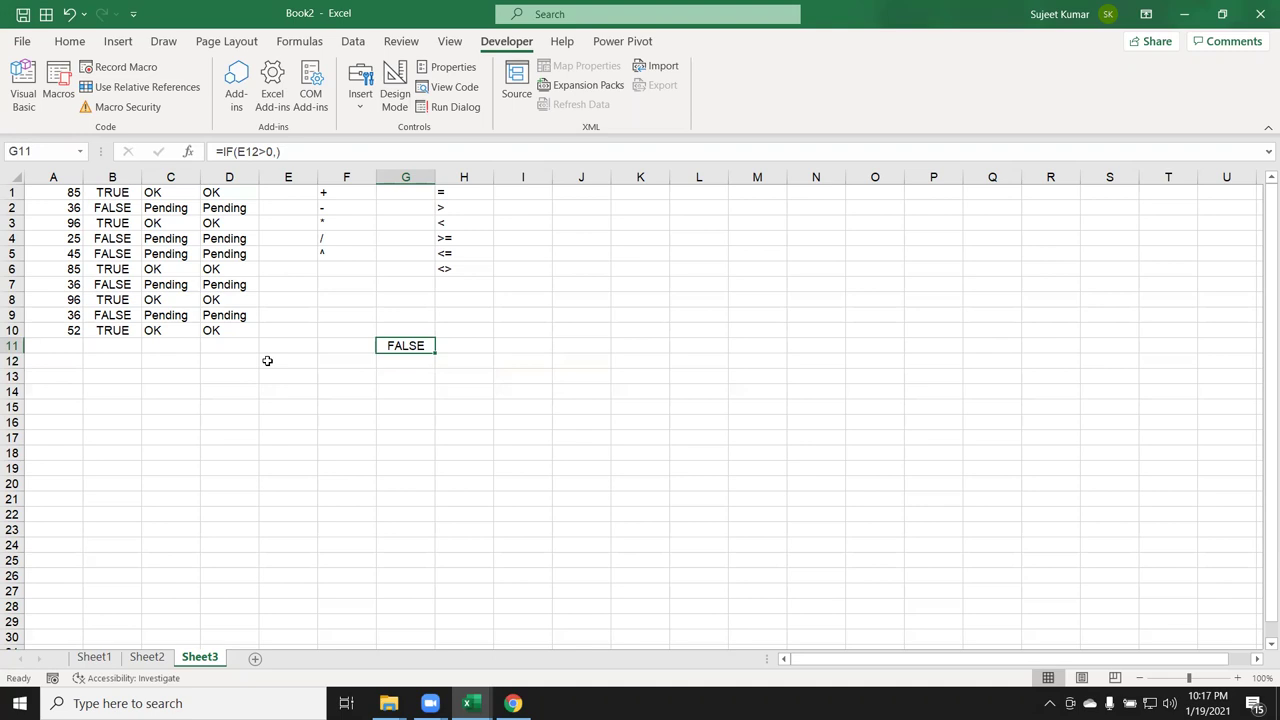
pyautogui.press('Right')
pyautogui.press('Right')
pyautogui.press('Right')
pyautogui.press('Right')
pyautogui.press('Right')
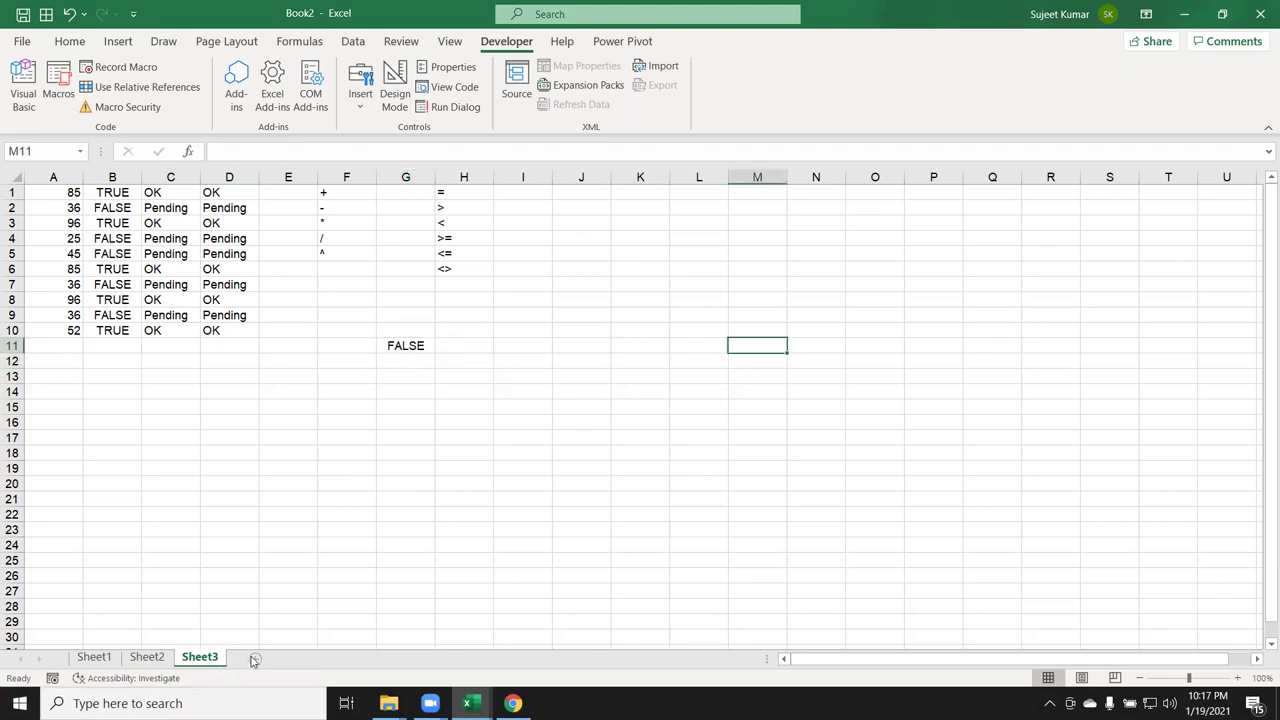
# Type Name in A1 and Puja in A2, then fill repeating names down column A.
pyautogui.write('Name')
pyautogui.press('Return')
pyautogui.write('Puja')
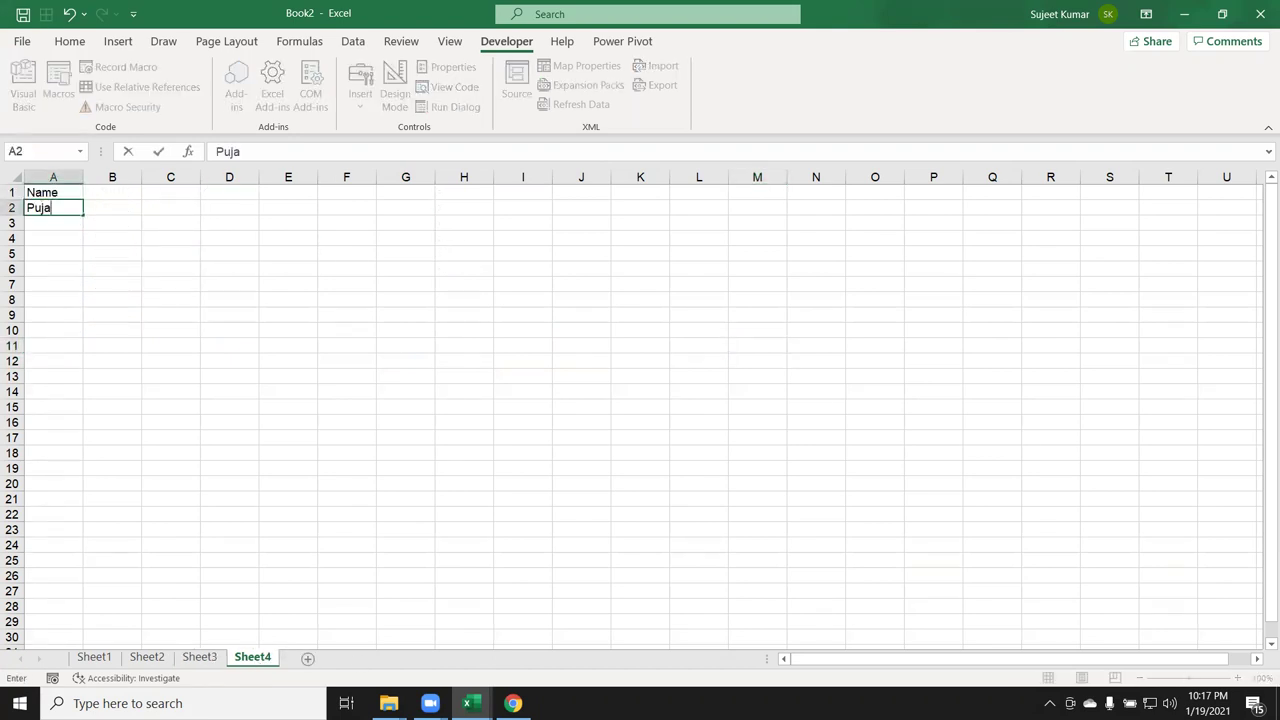
pyautogui.click(88, 233)
pyautogui.click(74, 207)
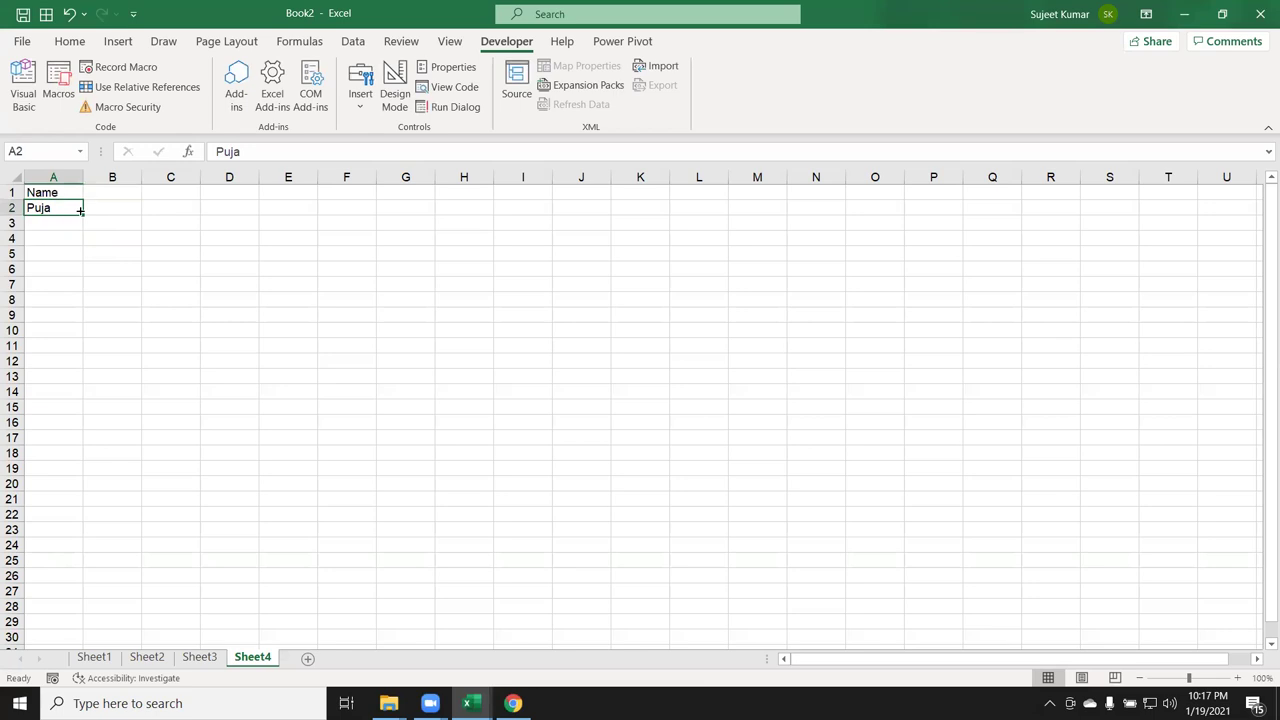
pyautogui.moveTo(80, 212); pyautogui.dragTo(75, 645)
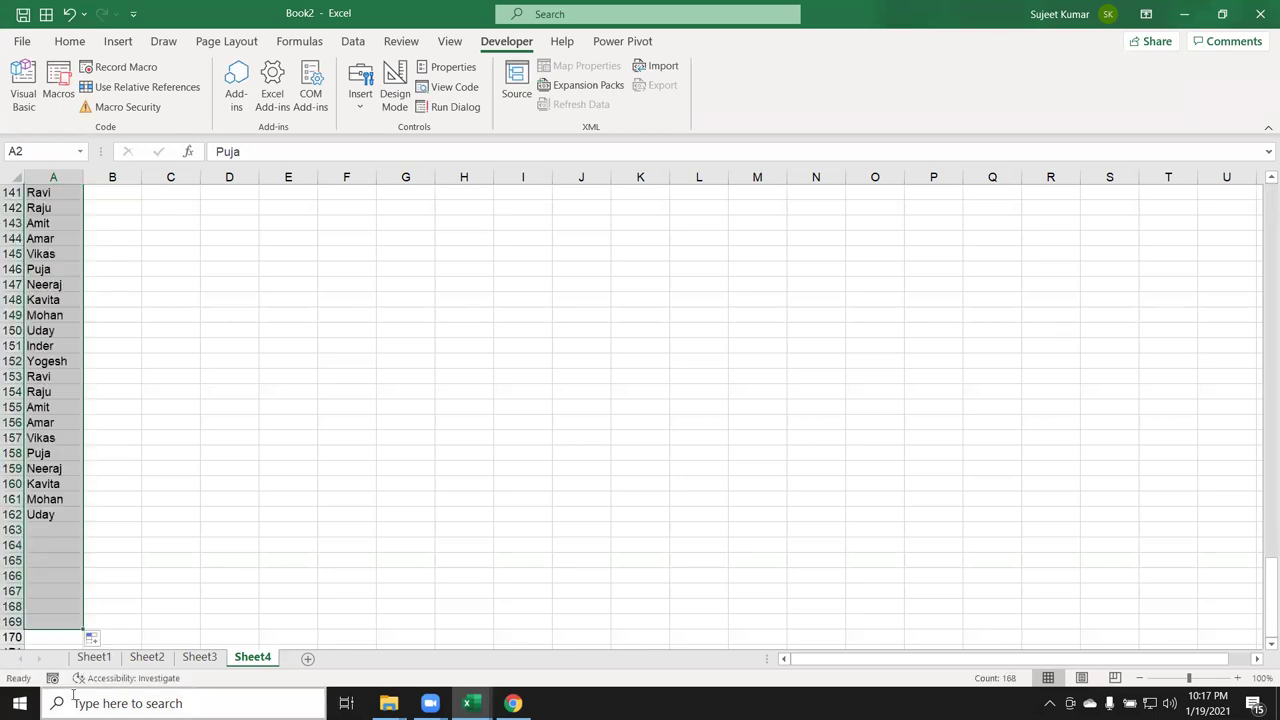
pyautogui.hotkey('ctrl', 'Home')
pyautogui.press('Down')
pyautogui.hotkey('alt', 'shift', 'F10')
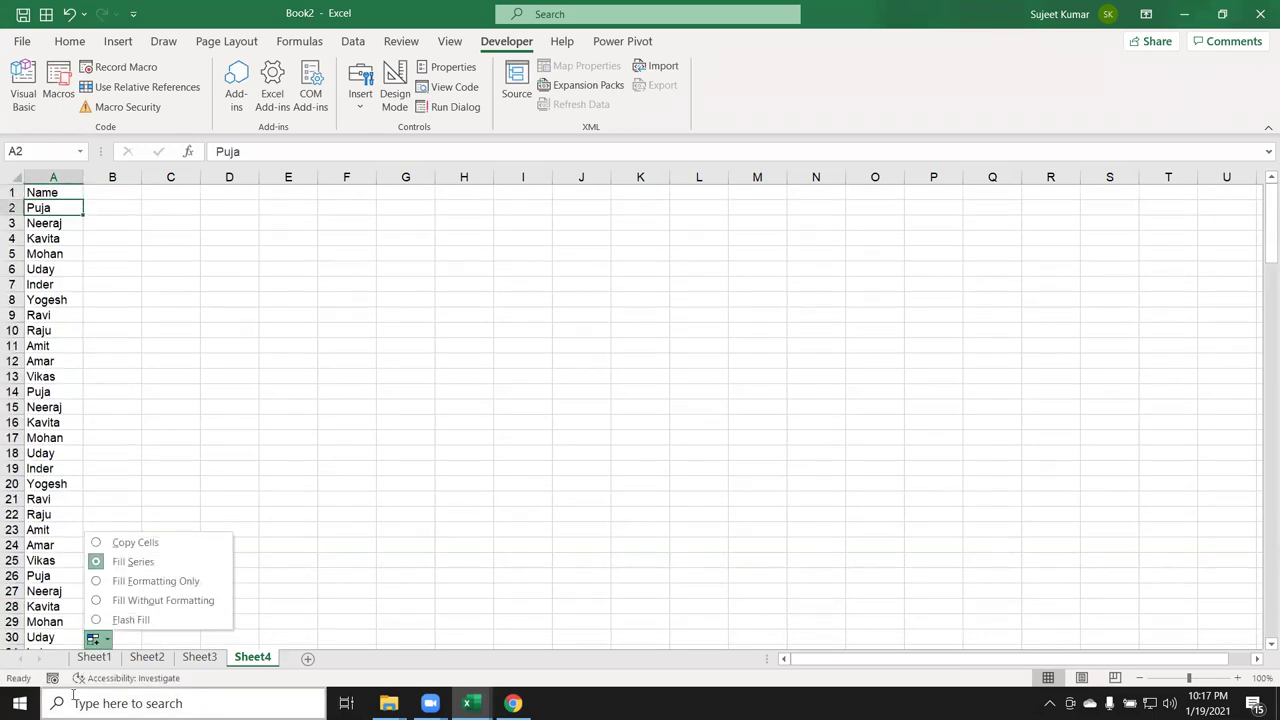
pyautogui.press('Up')
pyautogui.press('Return')
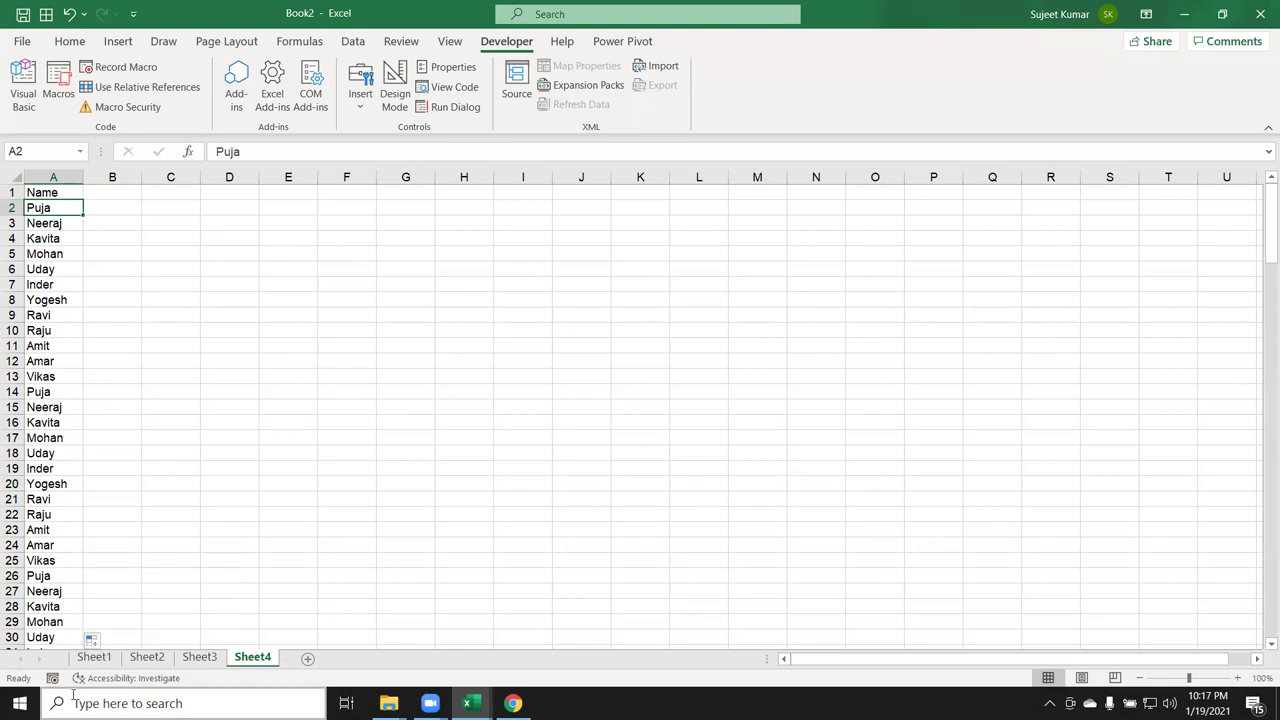
# Clear the names below row 91 and select the Name list through row 91.
pyautogui.press('pagedown')
pyautogui.press('pagedown')
pyautogui.press('pagedown')
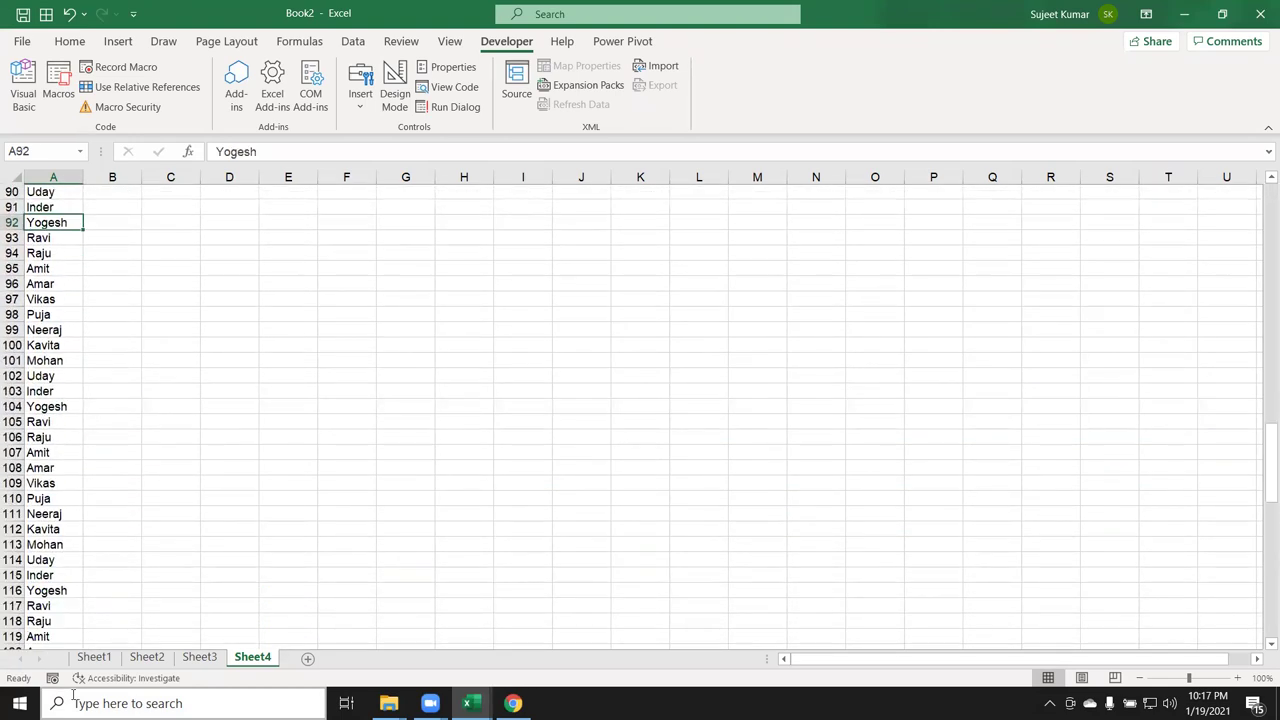
pyautogui.hotkey('ctrl', 'shift', 'Down')
pyautogui.press('Delete')
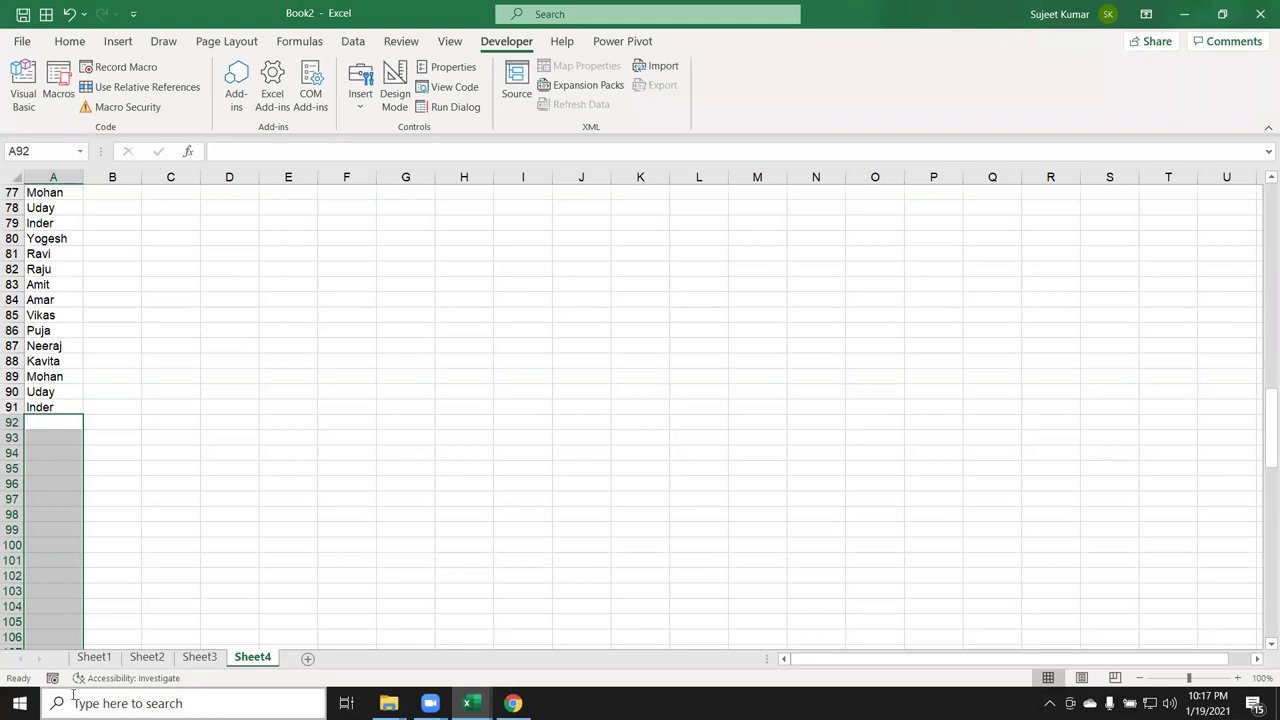
pyautogui.press('Up')
pyautogui.hotkey('shift', 'Down')
pyautogui.hotkey('shift', 'Down')
pyautogui.hotkey('shift', 'Down')
pyautogui.hotkey('ctrl', 'Home')
pyautogui.press('Right')
pyautogui.press('Left')
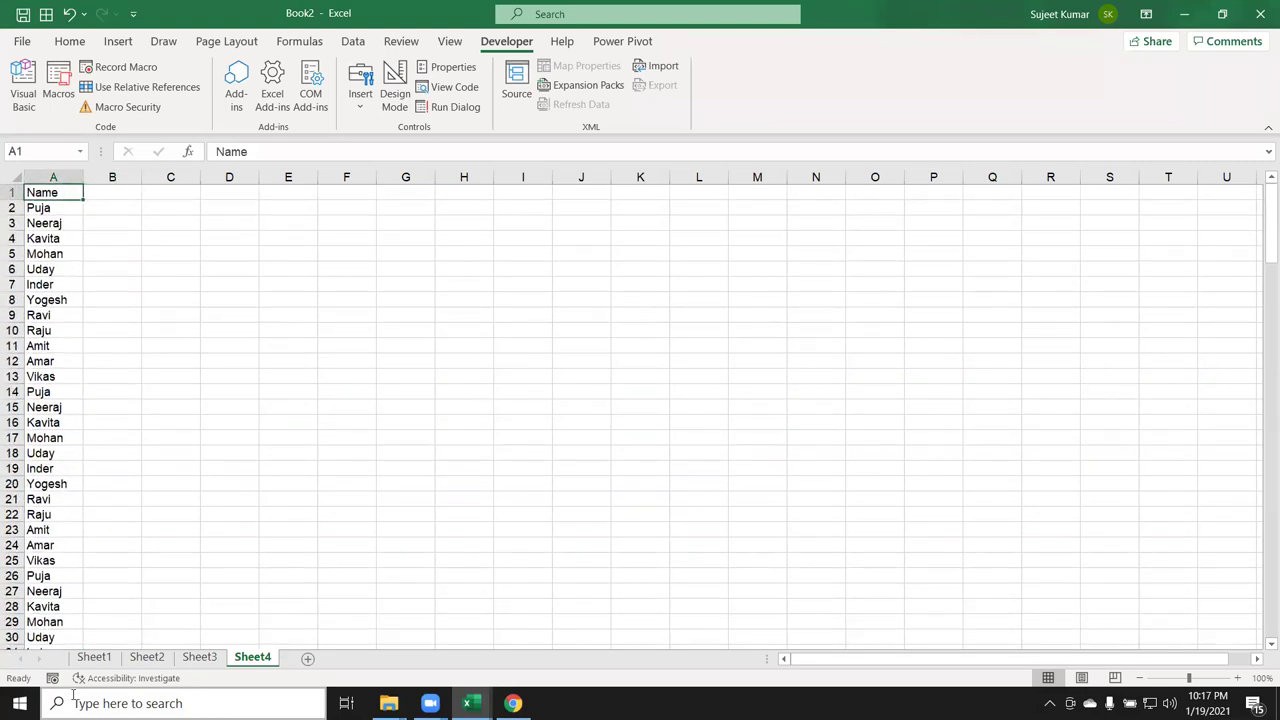
pyautogui.hotkey('ctrl', 'shift', 'Down')
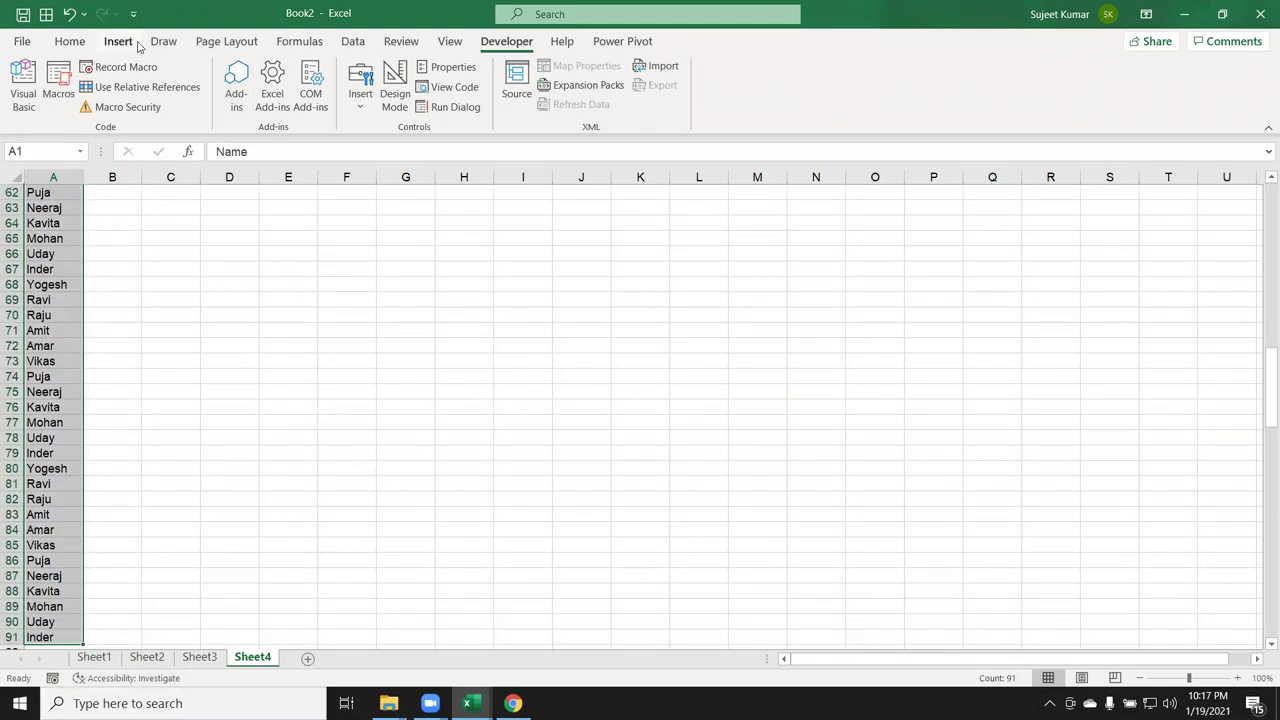
pyautogui.click(69, 41)
pyautogui.click(1135, 93)
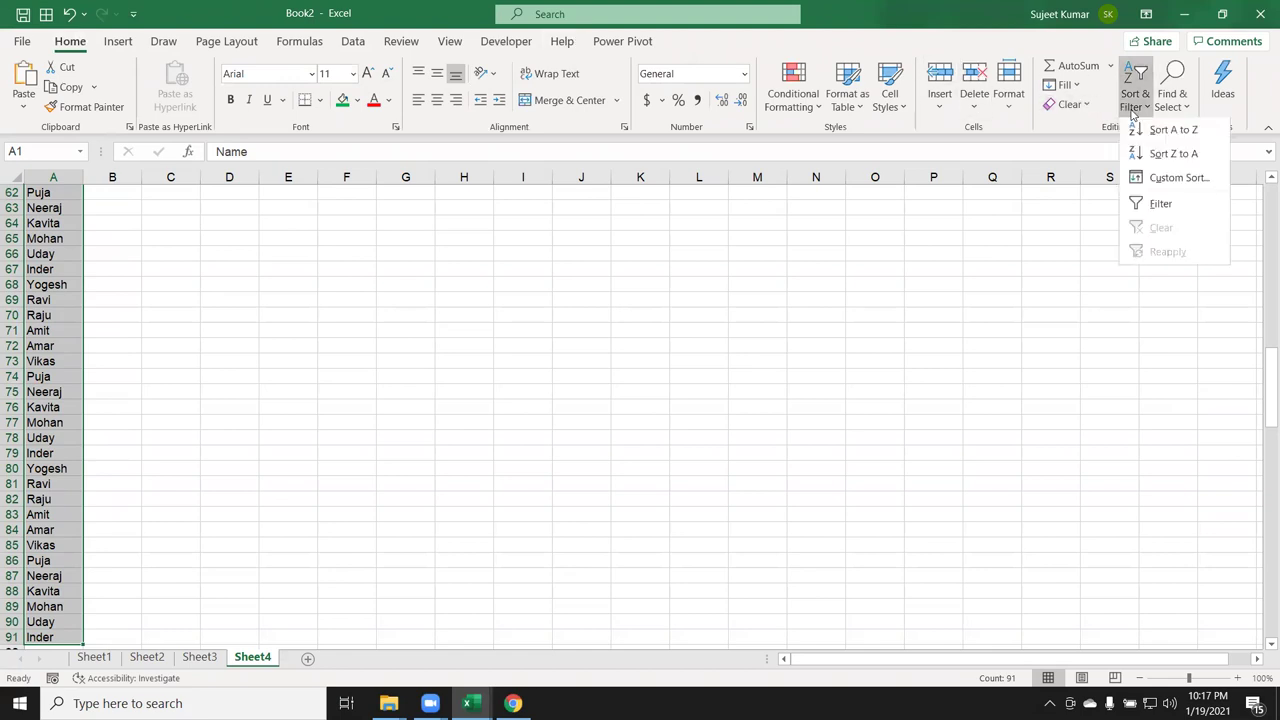
pyautogui.click(1173, 177)
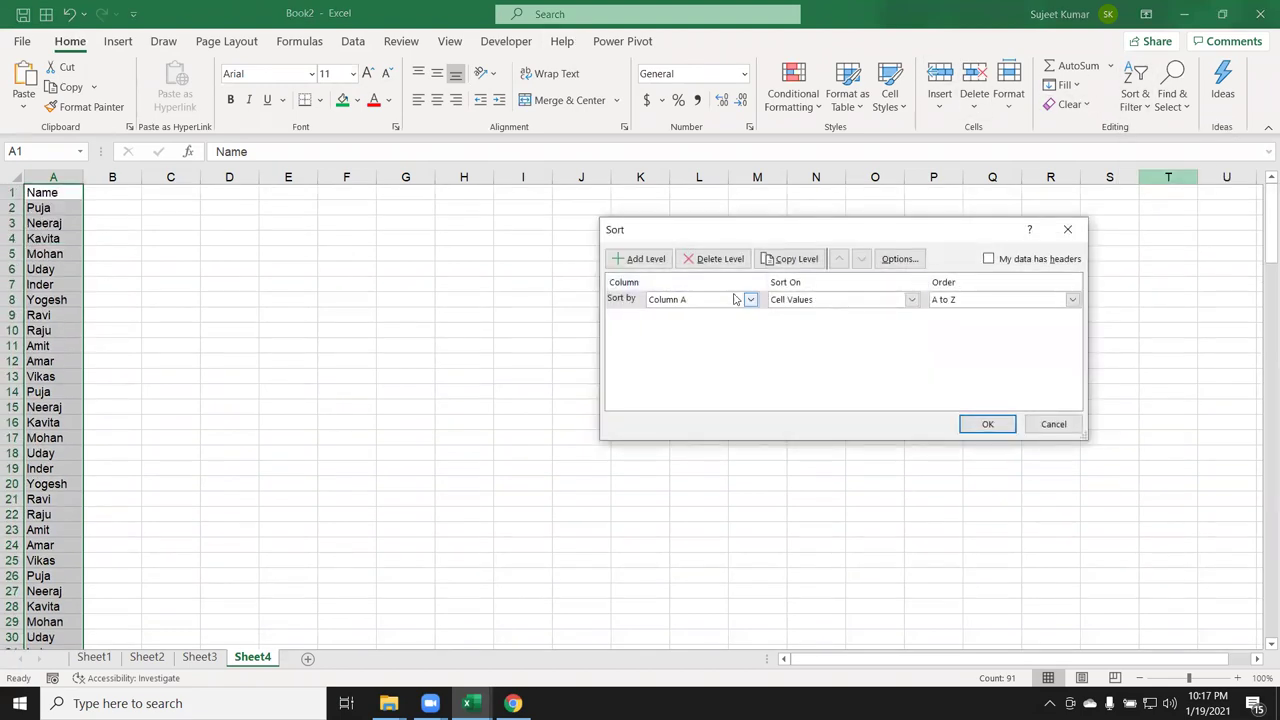
pyautogui.click(988, 258)
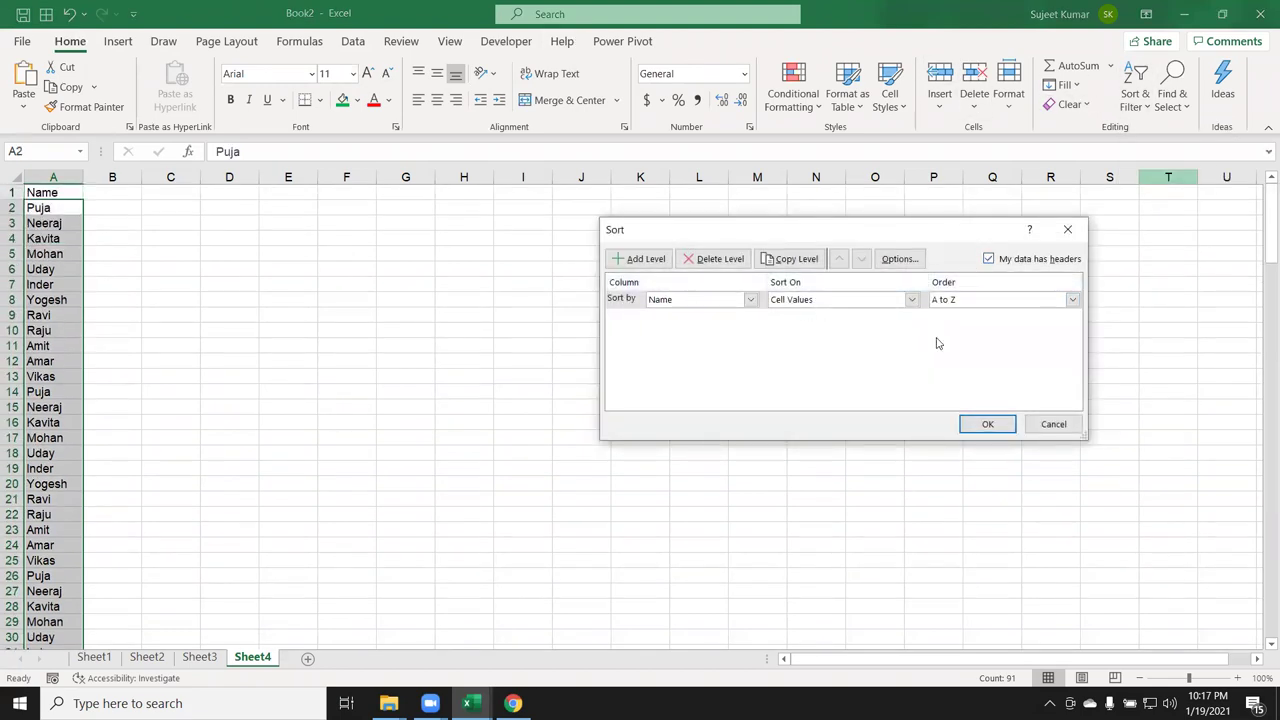
pyautogui.click(987, 424)
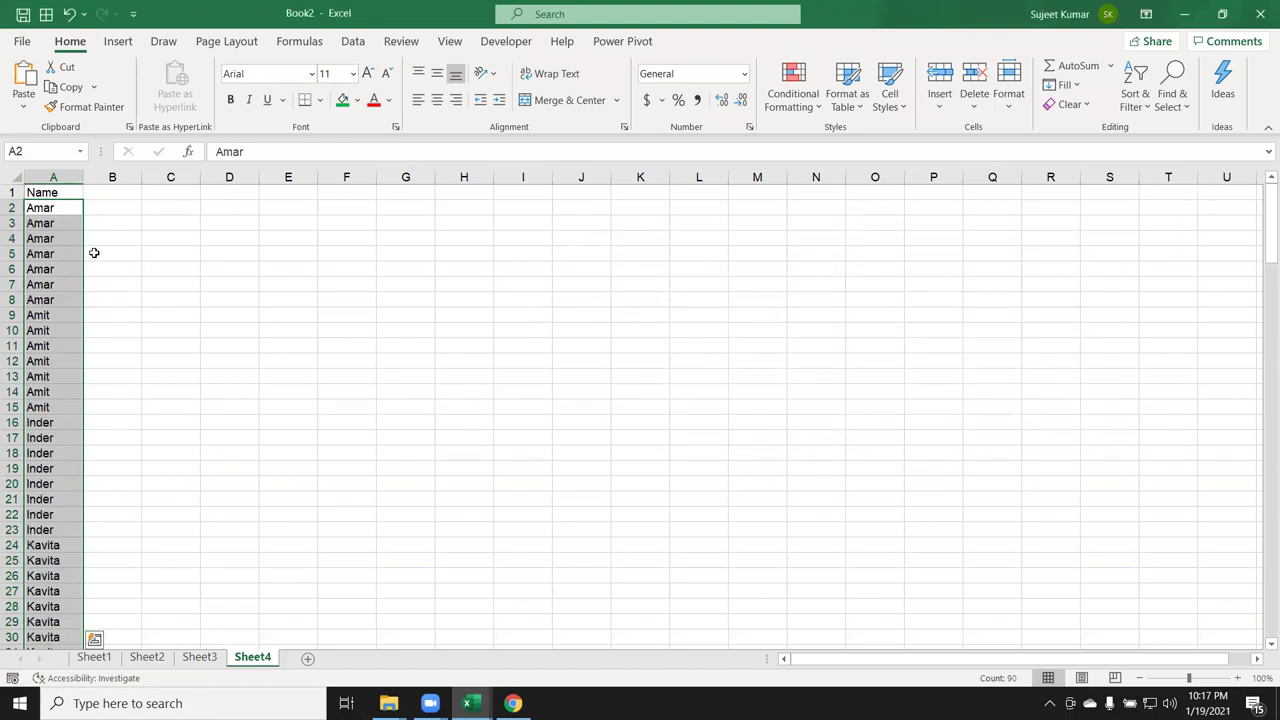
pyautogui.moveTo(60, 208); pyautogui.dragTo(48, 530)
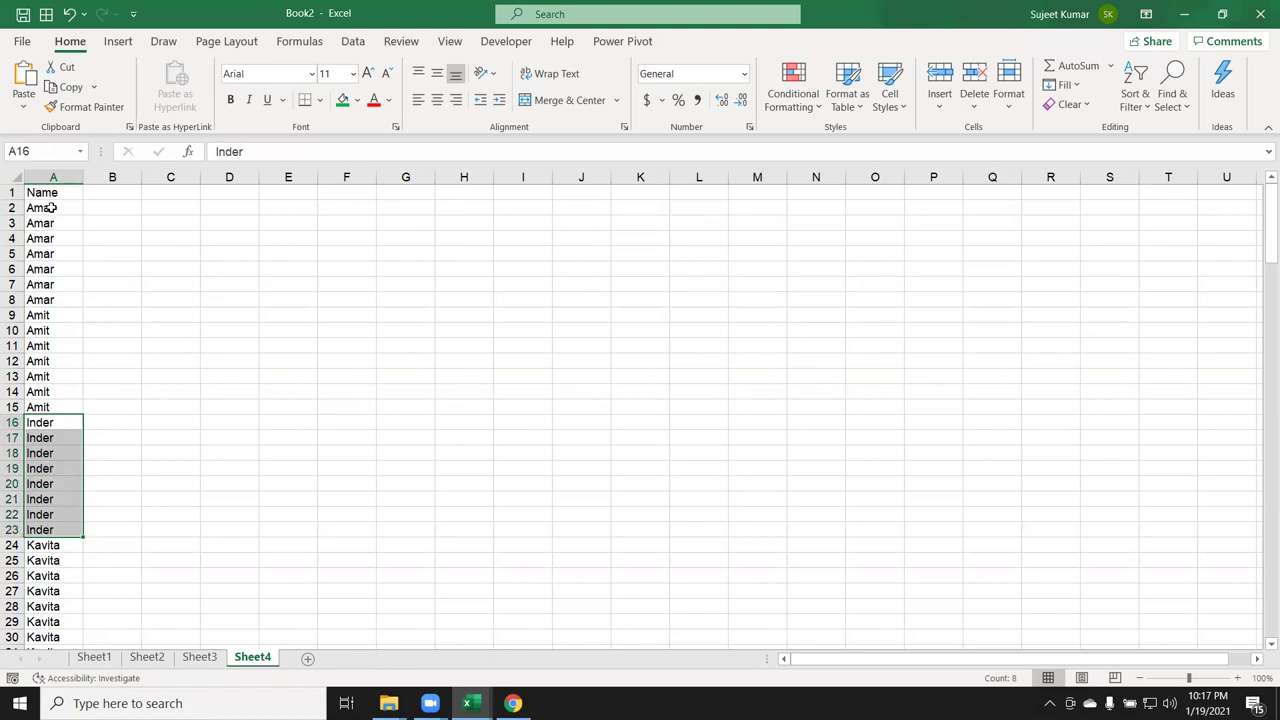
pyautogui.moveTo(49, 207); pyautogui.dragTo(50, 272)
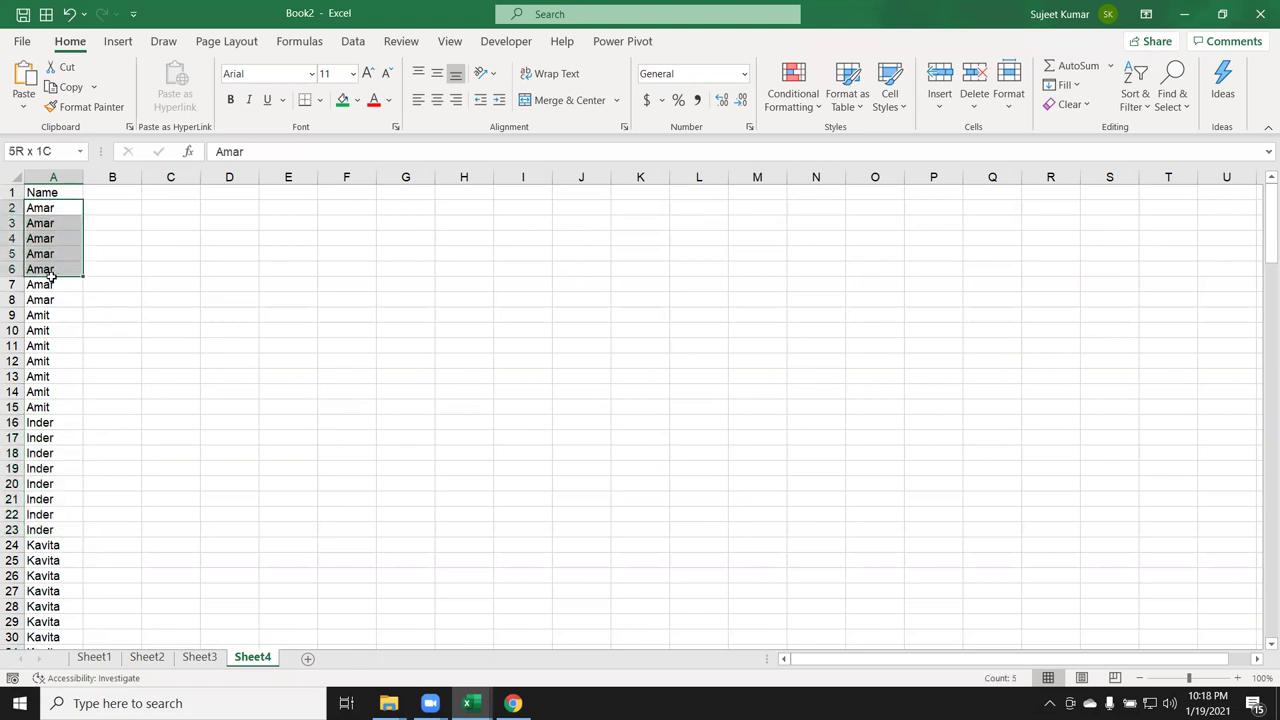
pyautogui.moveTo(50, 272); pyautogui.dragTo(45, 312)
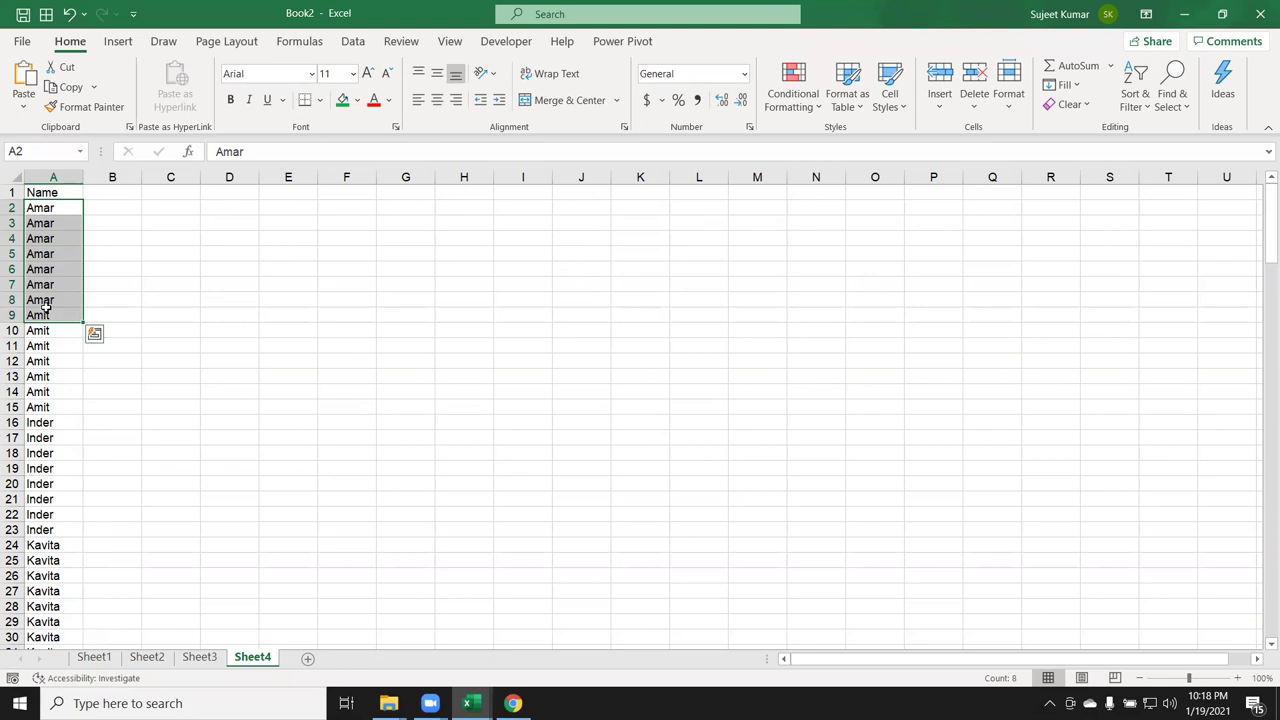
pyautogui.click(39, 227)
pyautogui.click(89, 209)
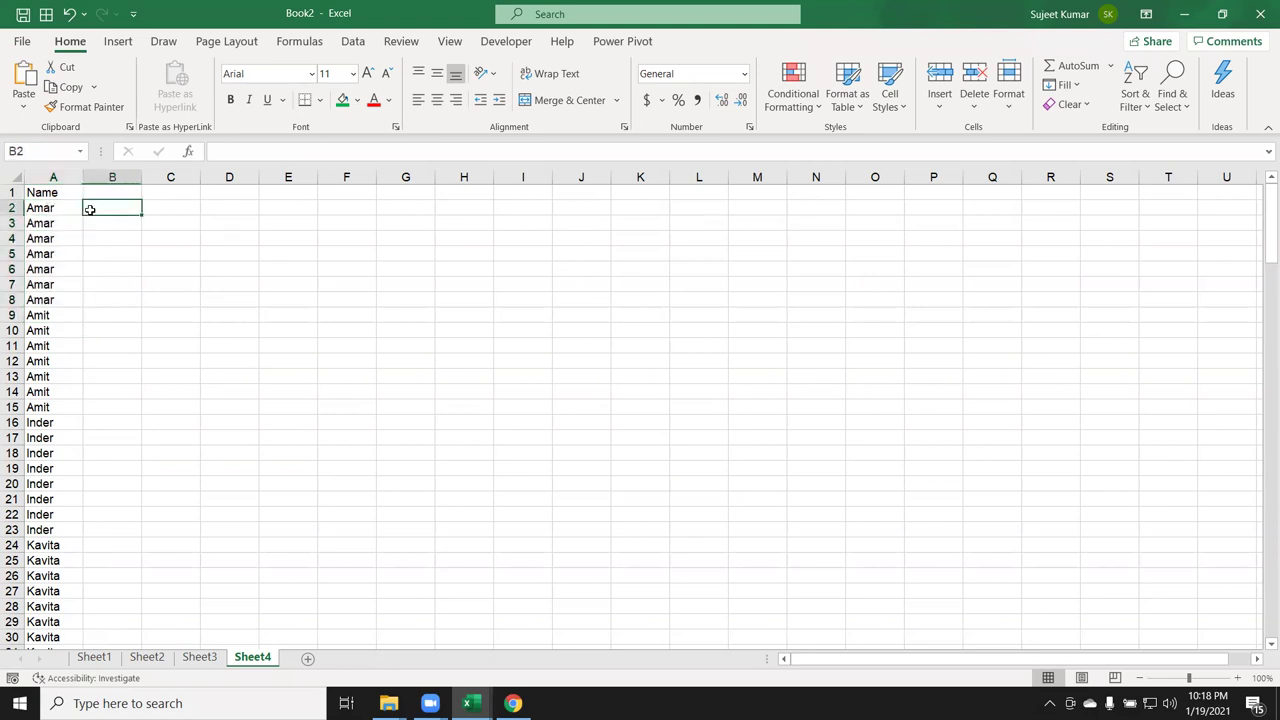
# Enter =IF(A2=A1,"D","U") in B2 to mark new names U and repeats D.
pyautogui.write('=')
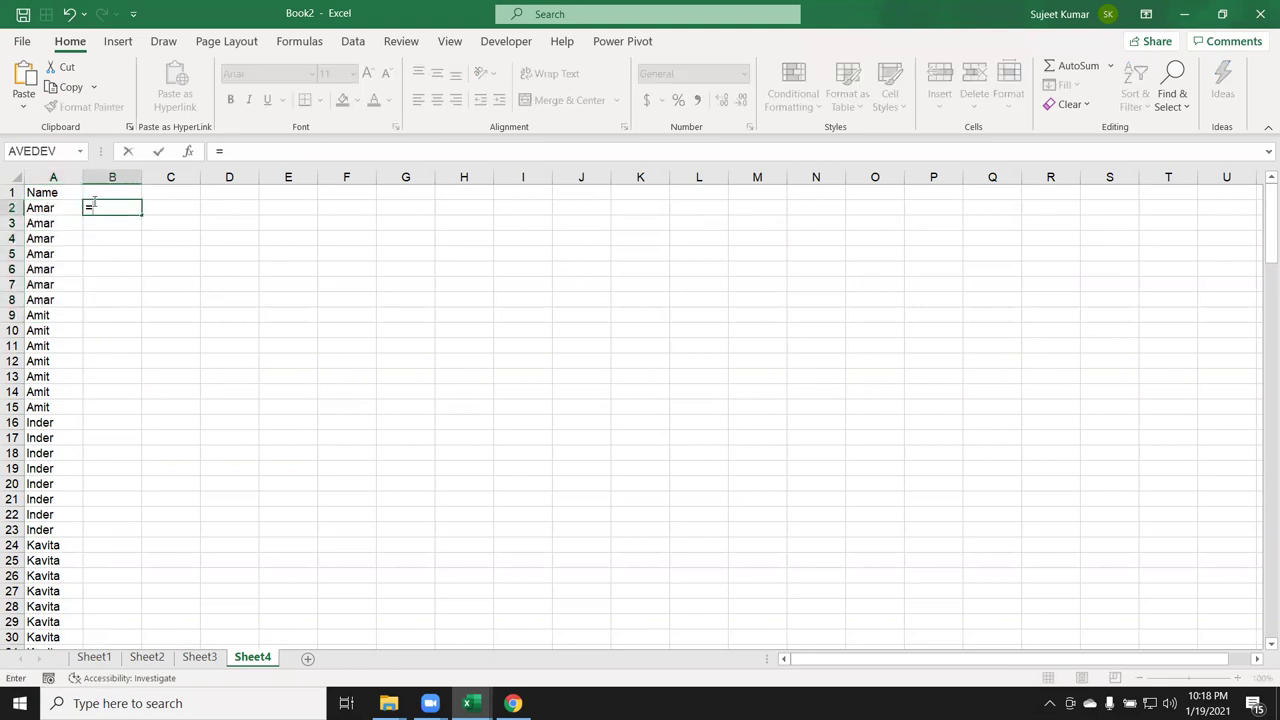
pyautogui.write('if')
pyautogui.press('Tab')
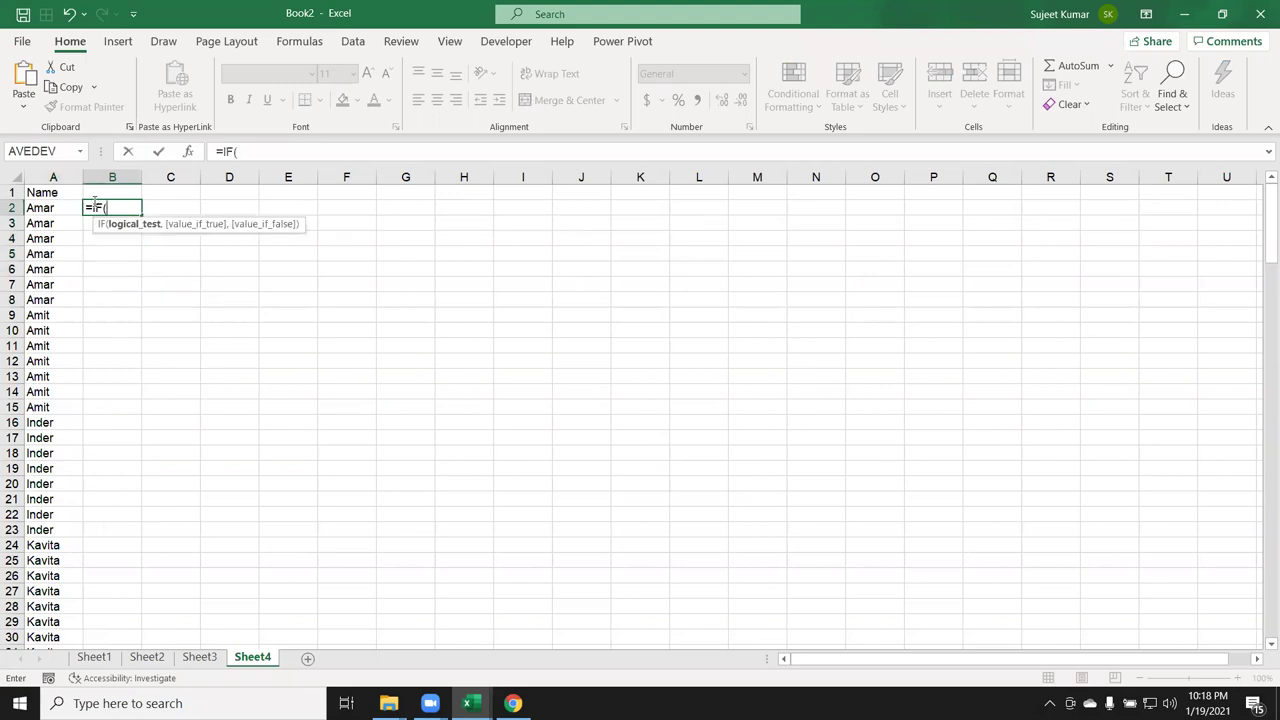
pyautogui.press('Left')
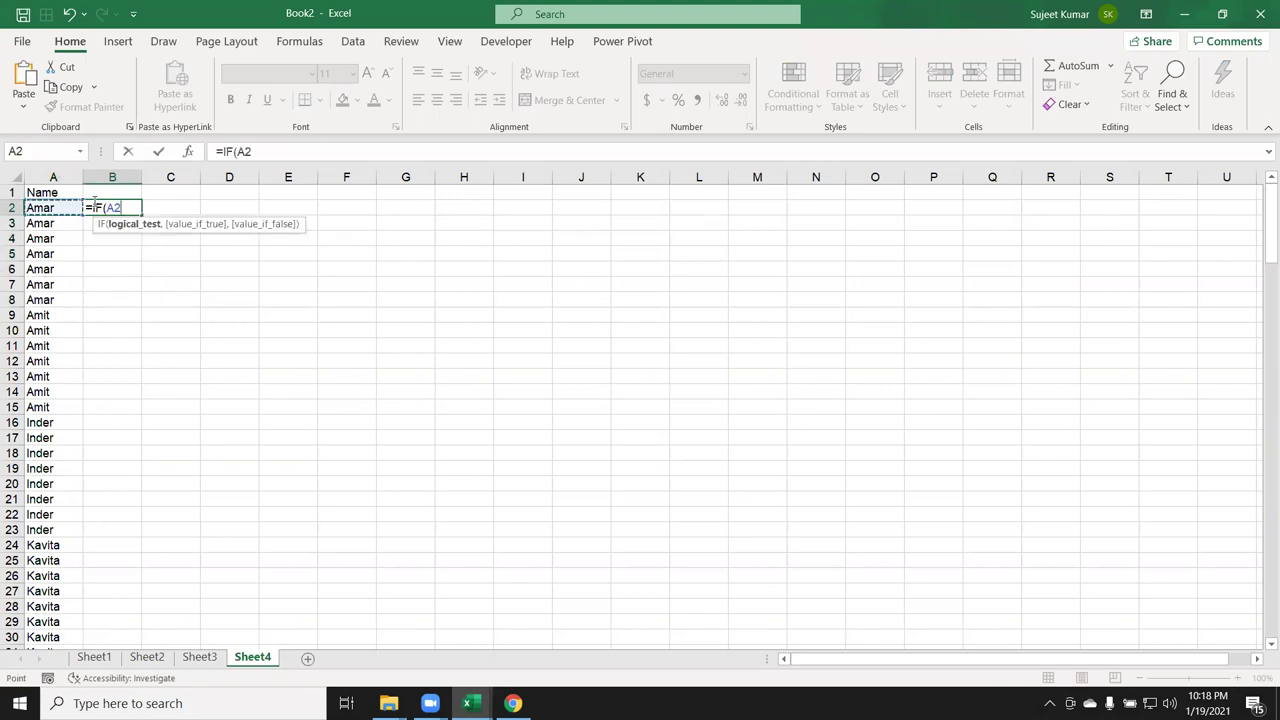
pyautogui.write('=')
pyautogui.press('Up')
pyautogui.press('Left')
pyautogui.write(',"D')
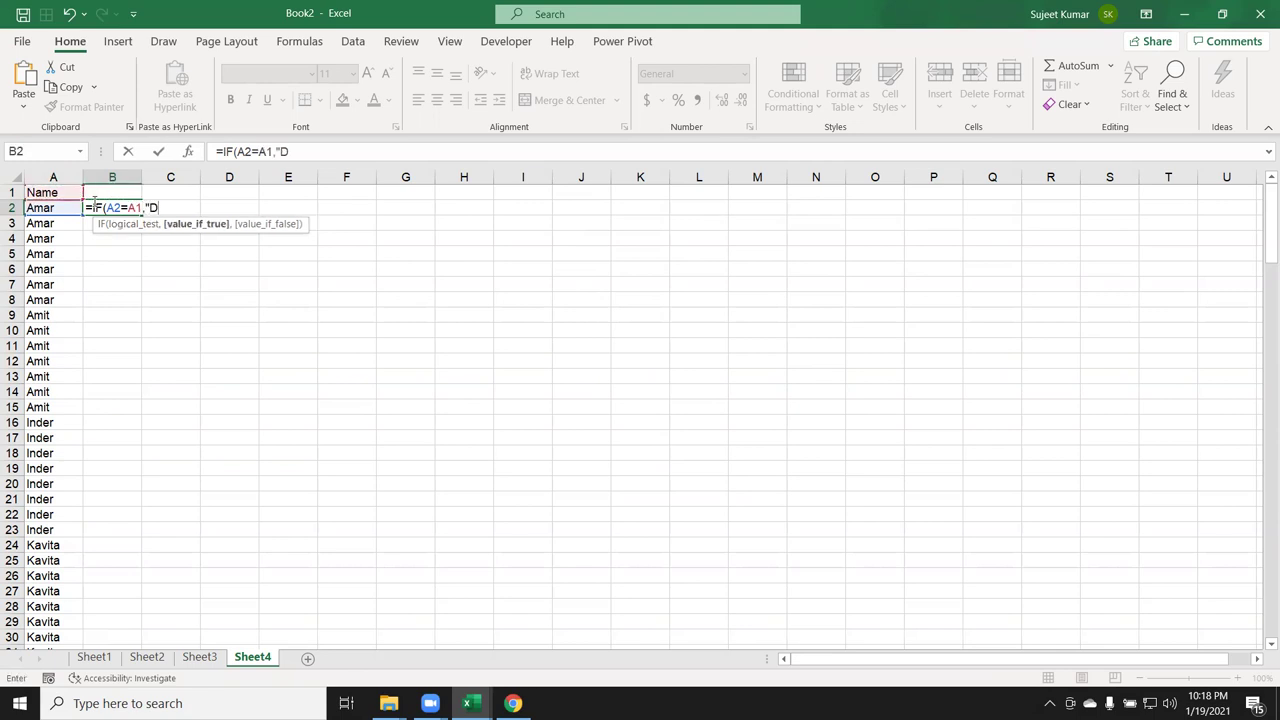
pyautogui.write('","U')
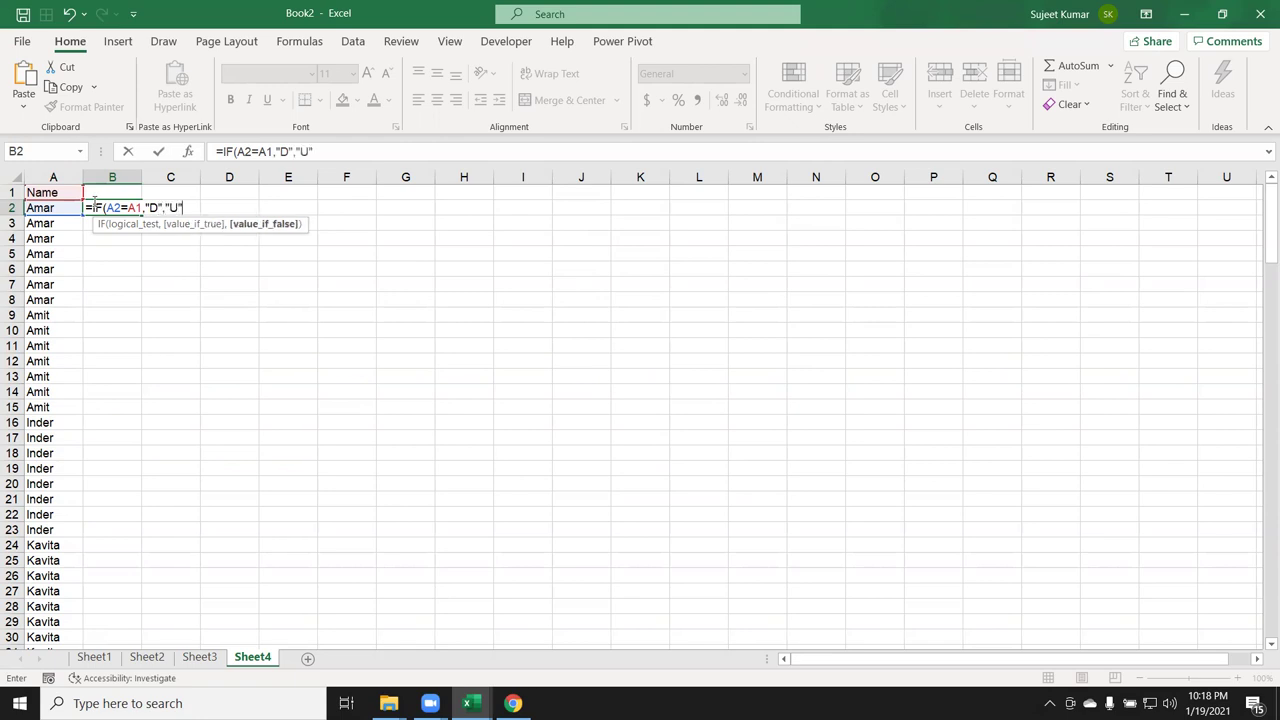
pyautogui.press('Return')
# Copy the U/D formula down column B through row 91 and check the flags.
pyautogui.click(95, 206)
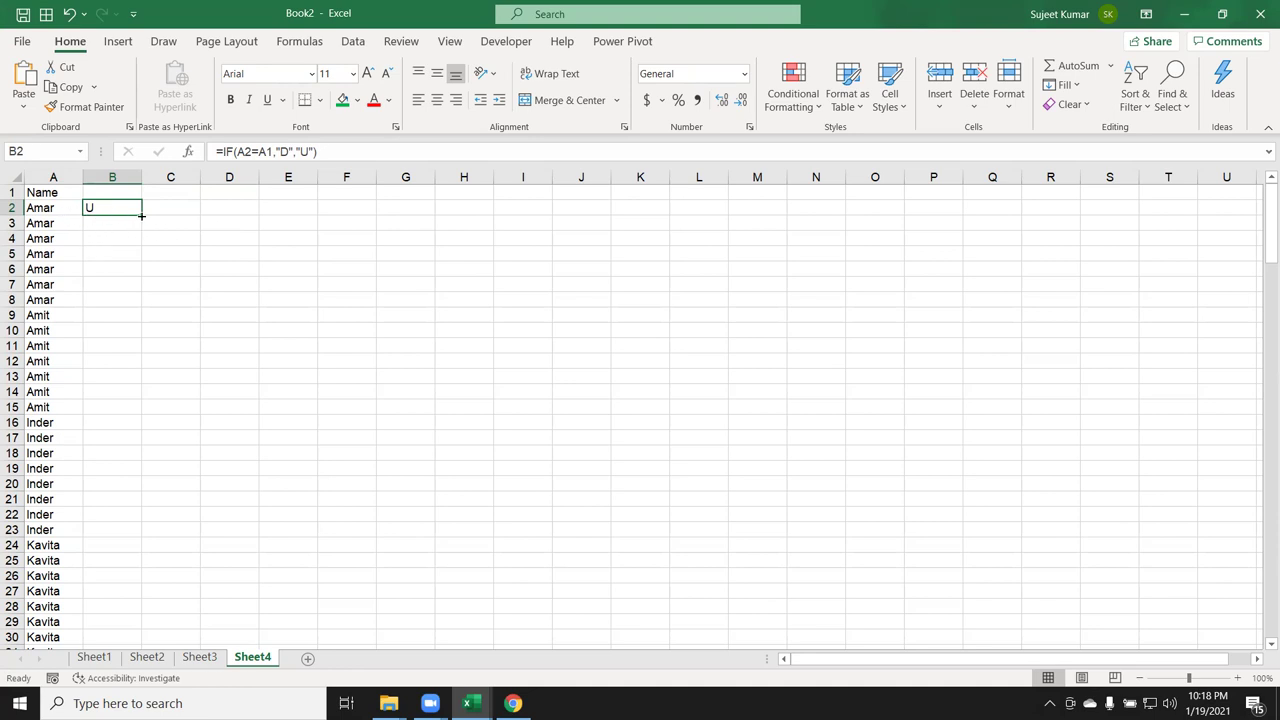
pyautogui.doubleClick(141, 215)
pyautogui.click(119, 213)
pyautogui.press('Down')
pyautogui.press('Down')
pyautogui.press('Down')
pyautogui.press('Down')
pyautogui.press('Down')
pyautogui.press('Down')
pyautogui.press('Down')
pyautogui.press('Down')
pyautogui.press('Down')
pyautogui.press('Down')
pyautogui.press('Down')
pyautogui.press('Down')
pyautogui.press('Down')
pyautogui.press('Down')
pyautogui.press('Down')
pyautogui.press('Down')
pyautogui.press('Down')
pyautogui.press('Down')
pyautogui.press('Down')
pyautogui.press('Down')
pyautogui.press('Down')
pyautogui.press('Down')
pyautogui.press('Down')
pyautogui.press('Down')
pyautogui.press('Down')
pyautogui.press('Down')
pyautogui.press('Down')
pyautogui.press('Down')
pyautogui.press('Down')
pyautogui.press('Up')
pyautogui.press('Up')
pyautogui.press('Up')
pyautogui.press('Up')
pyautogui.press('Up')
pyautogui.press('Up')
pyautogui.press('Up')
pyautogui.hotkey('ctrl', 'Up')
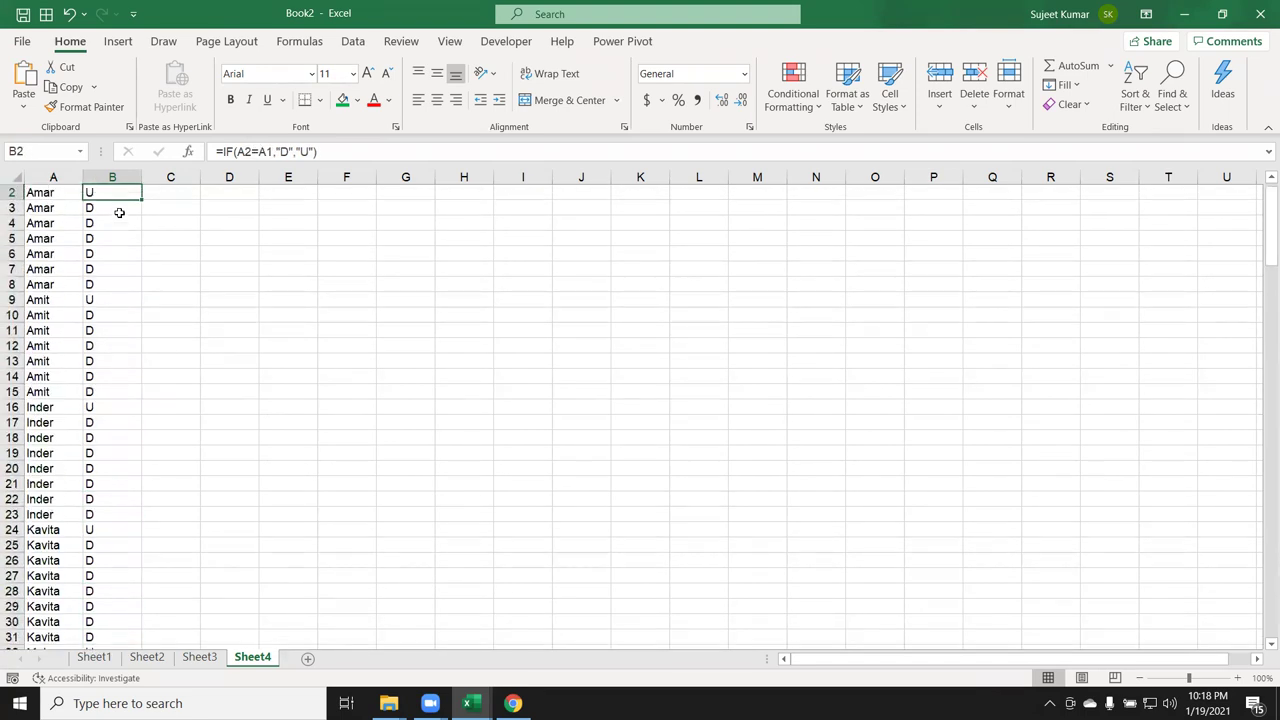
pyautogui.press('Up')
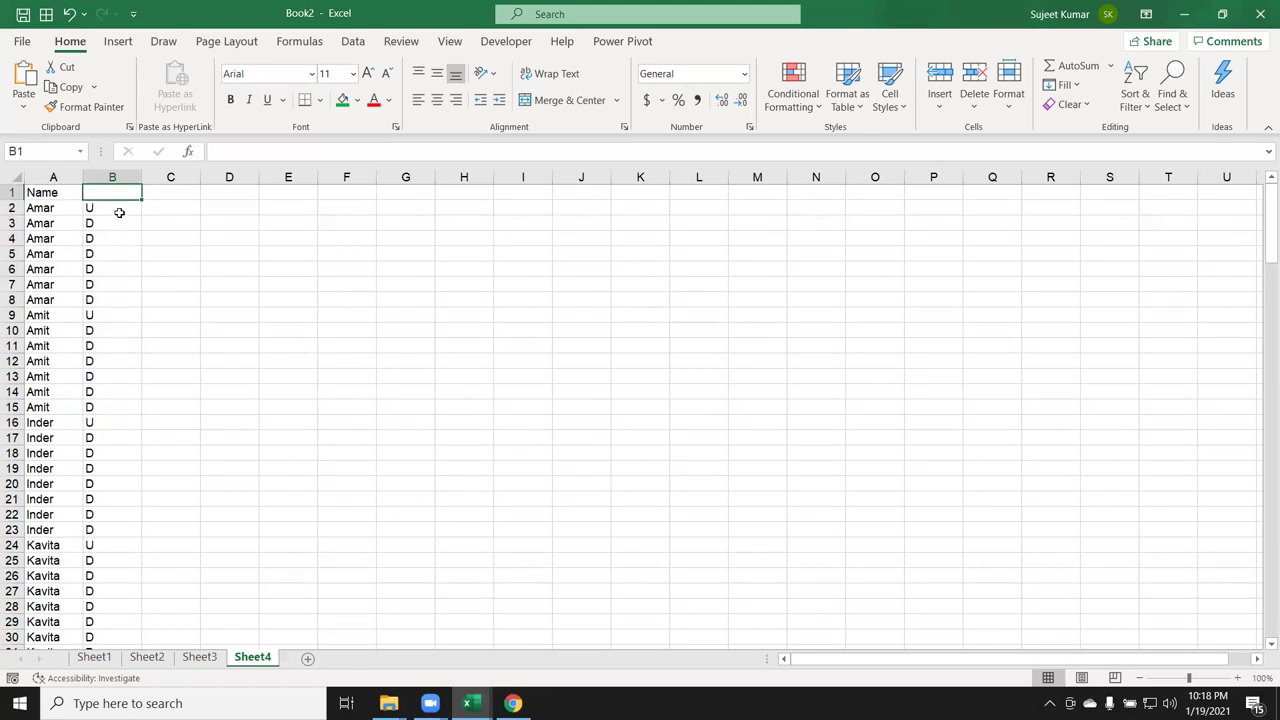
# Type test serial numbers 1–5 into C2:C6, then clear them.
pyautogui.press('Right')
pyautogui.press('Down')
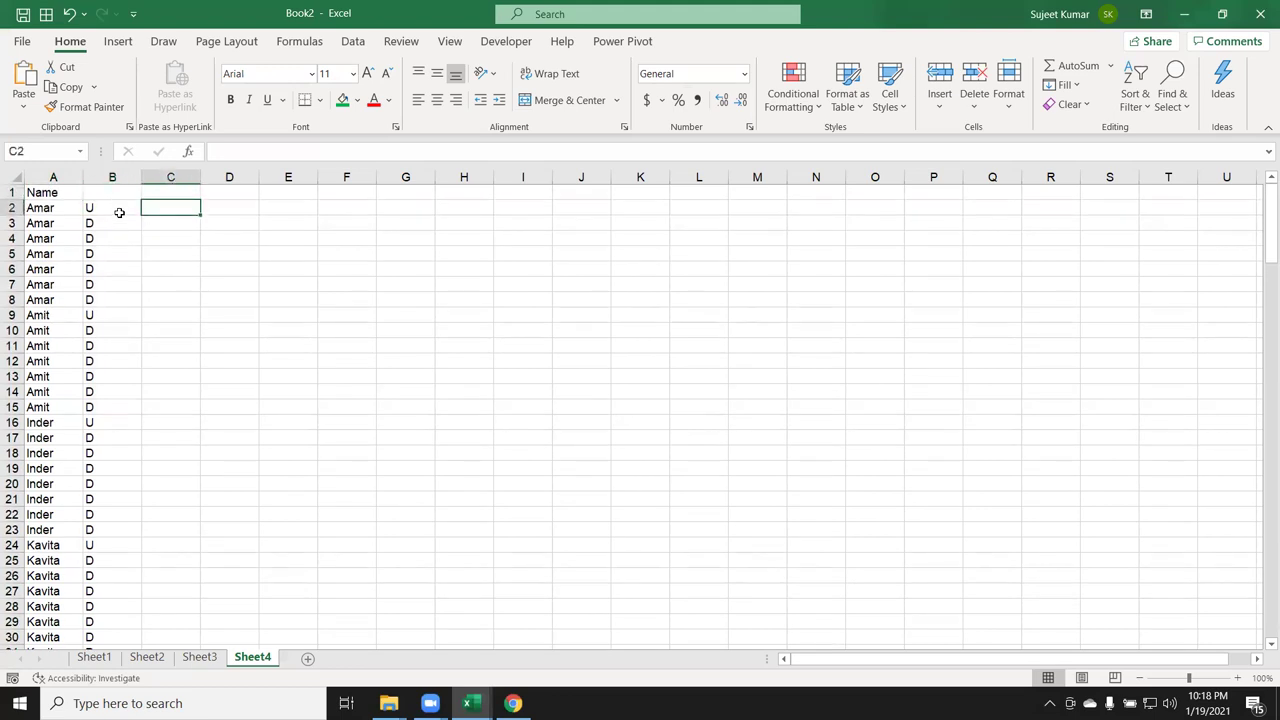
pyautogui.write('1')
pyautogui.press('Return')
pyautogui.write('2')
pyautogui.press('Return')
pyautogui.write('3 4 5')
pyautogui.press('Return')
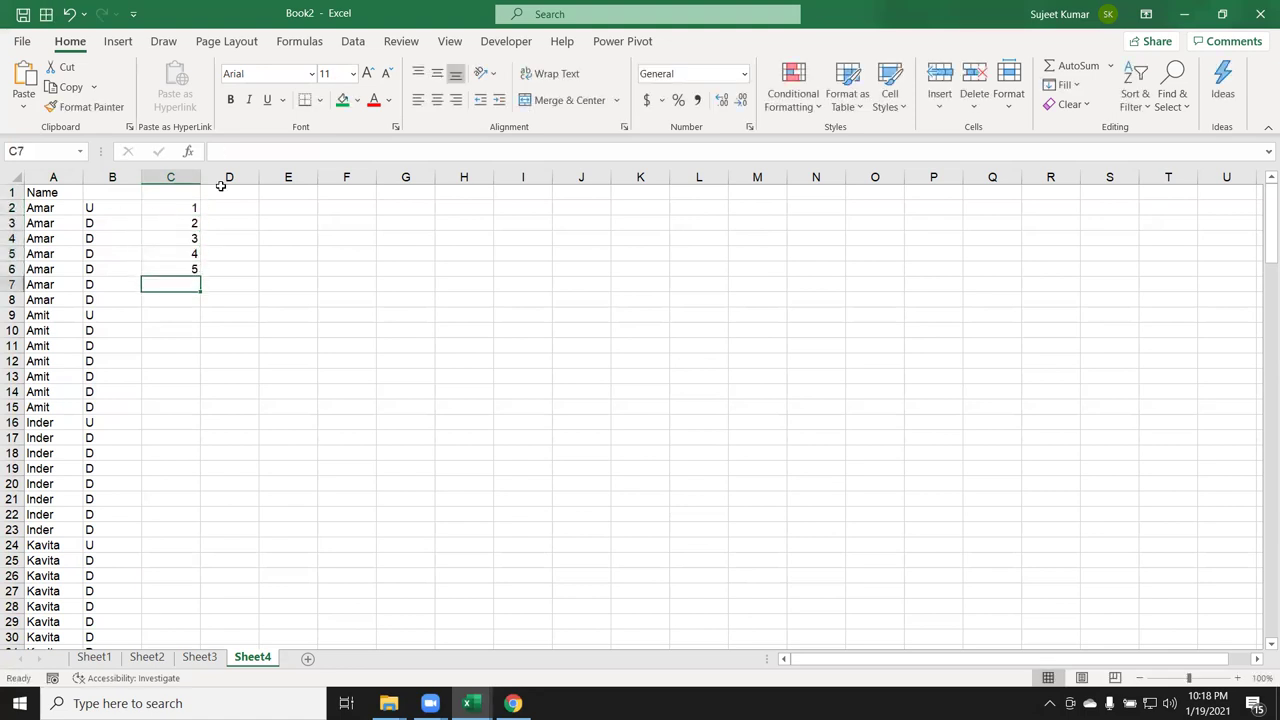
pyautogui.press('Up')
pyautogui.hotkey('ctrl', 'Up')
pyautogui.hotkey('ctrl', 'shift', 'Down')
pyautogui.press('Delete')
pyautogui.press('Up')
pyautogui.press('Down')
# Enter =IF(A2=A1,C1+1,1) in C2 so numbering restarts for each name.
pyautogui.write('=if(')
pyautogui.press('Left')
pyautogui.press('Left')
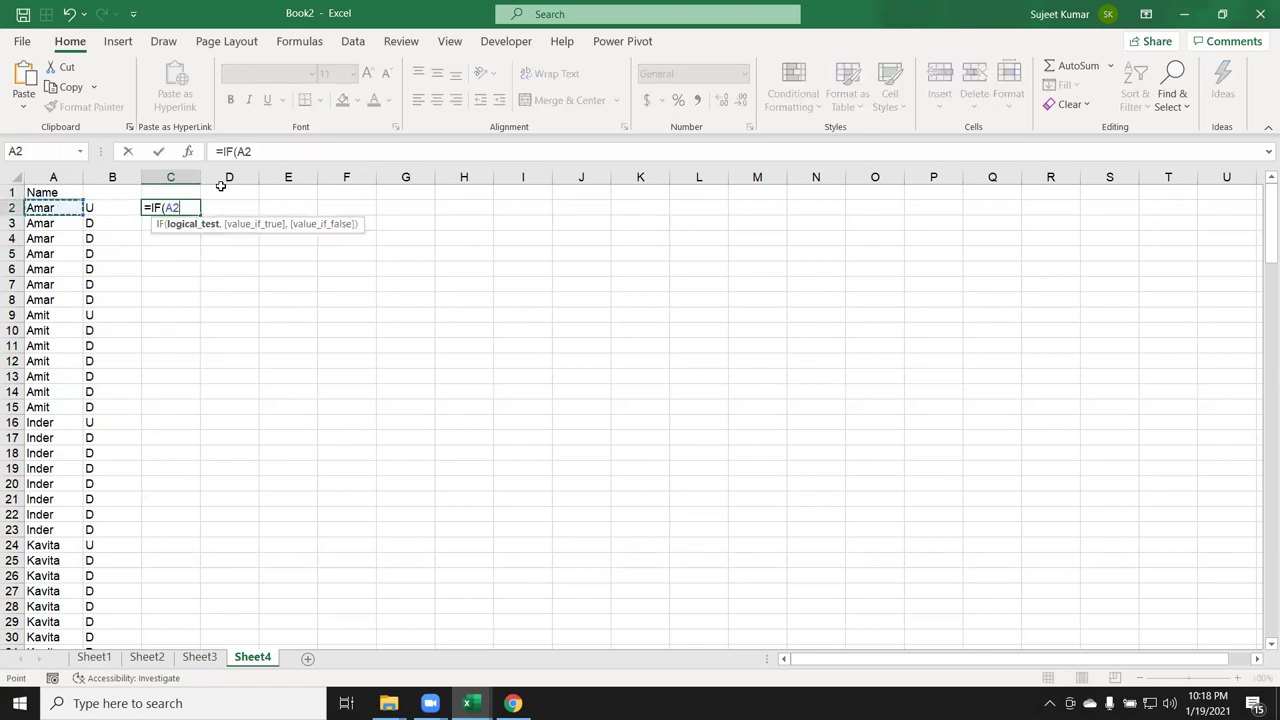
pyautogui.write('=')
pyautogui.press('Up')
pyautogui.press('Left')
pyautogui.press('Left')
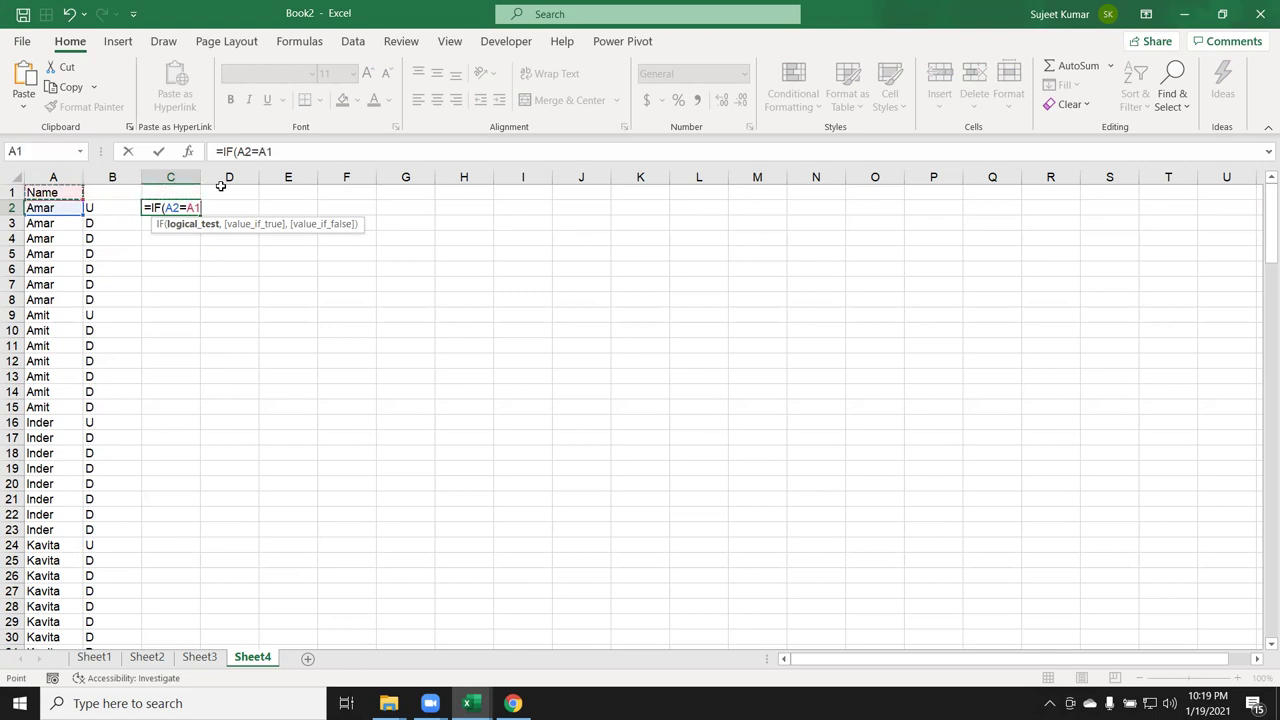
pyautogui.write(',')
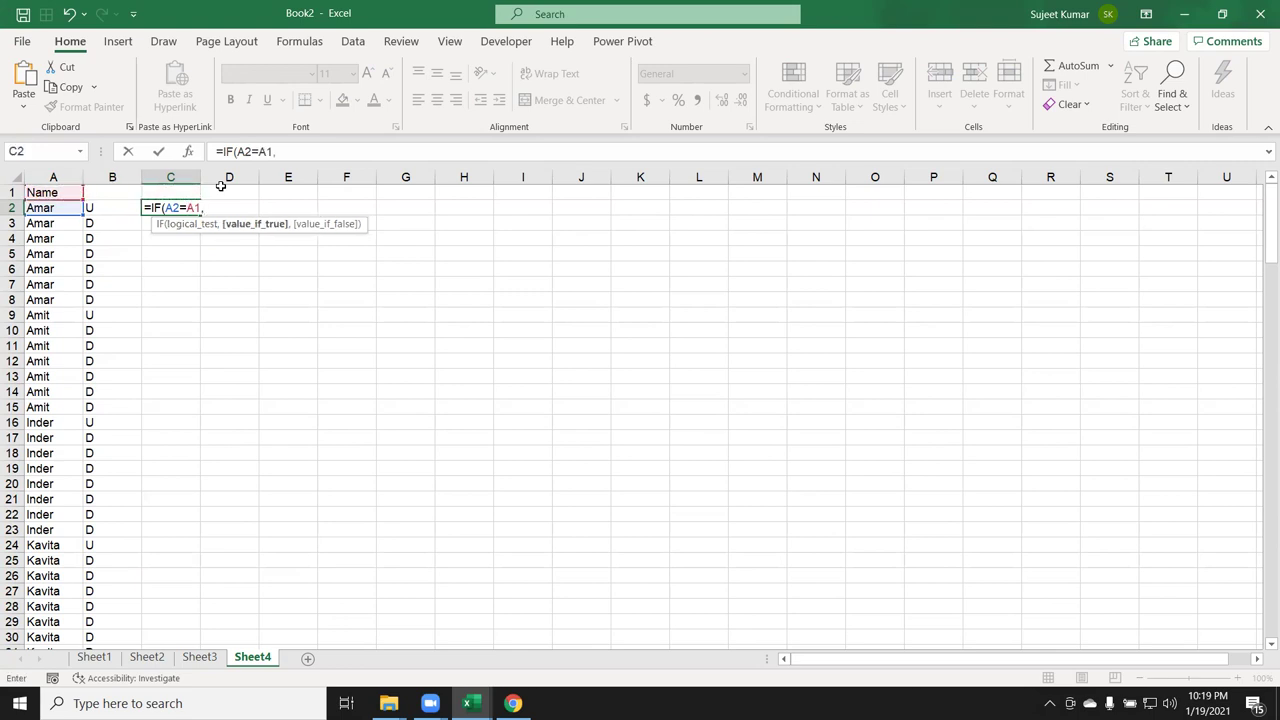
pyautogui.write('+1,1')
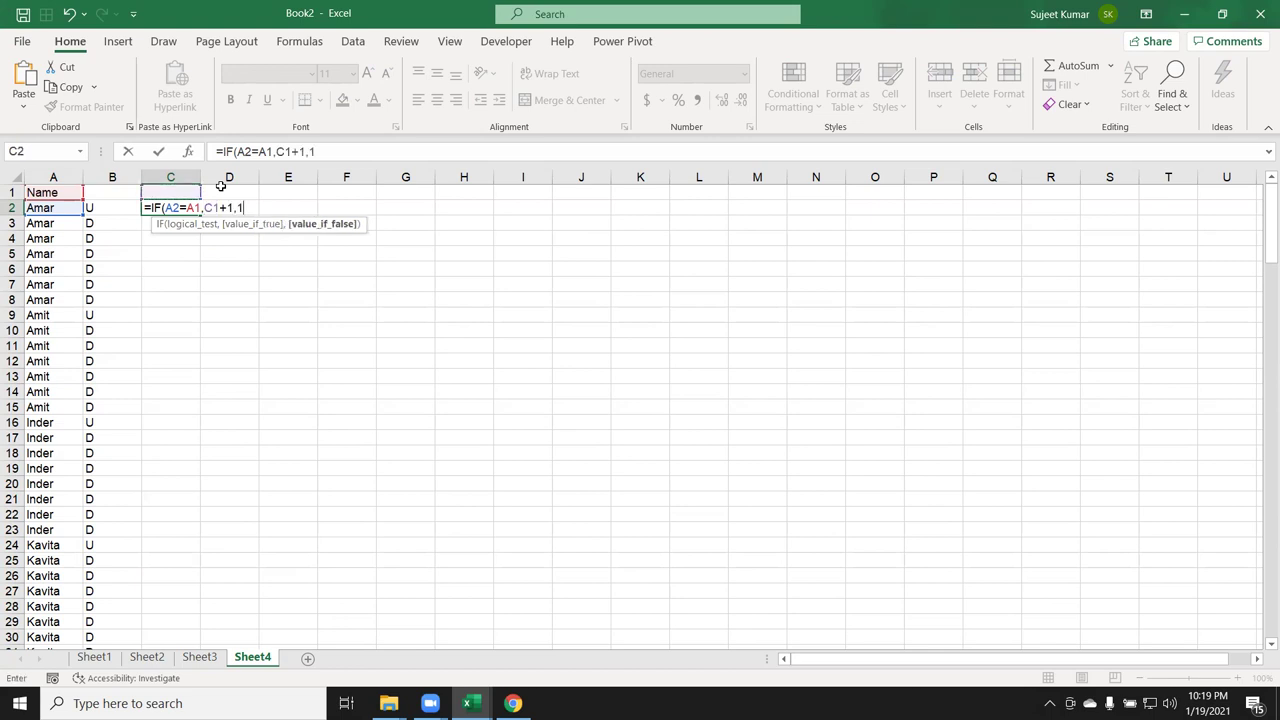
pyautogui.press('Return')
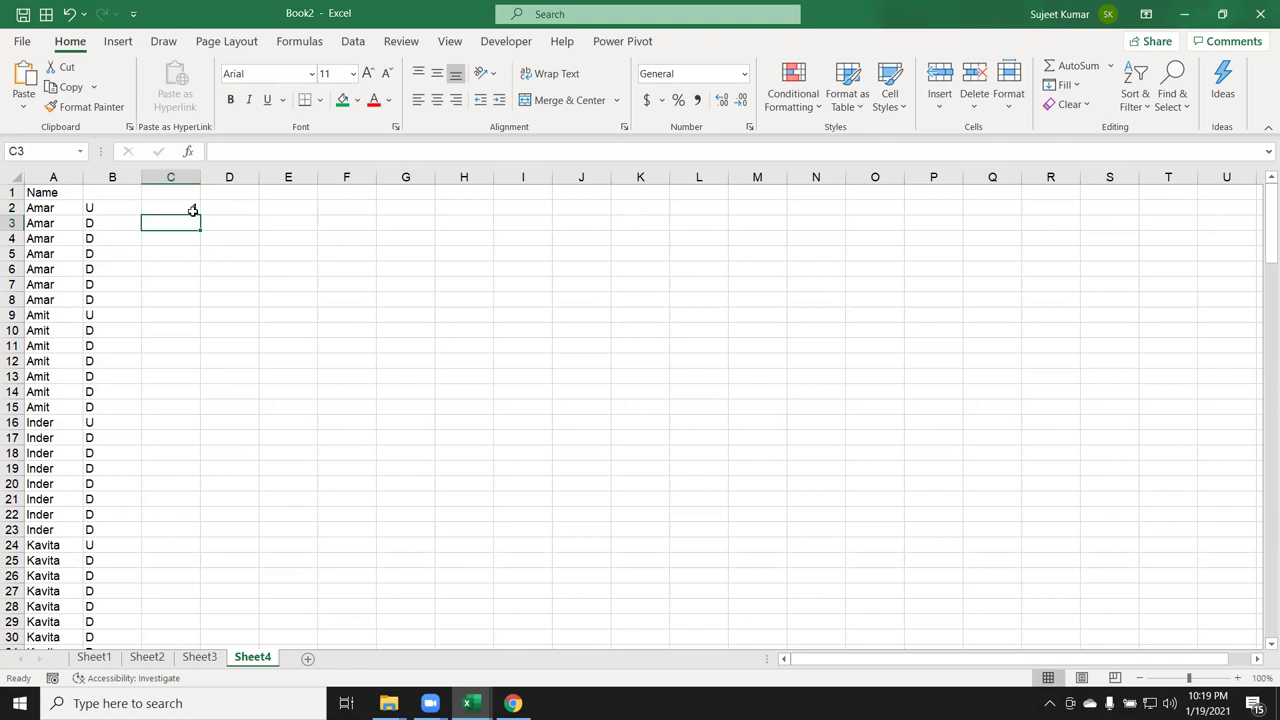
# Copy the serial-number formula down column C and review B2's formula.
pyautogui.click(192, 211)
pyautogui.doubleClick(202, 214)
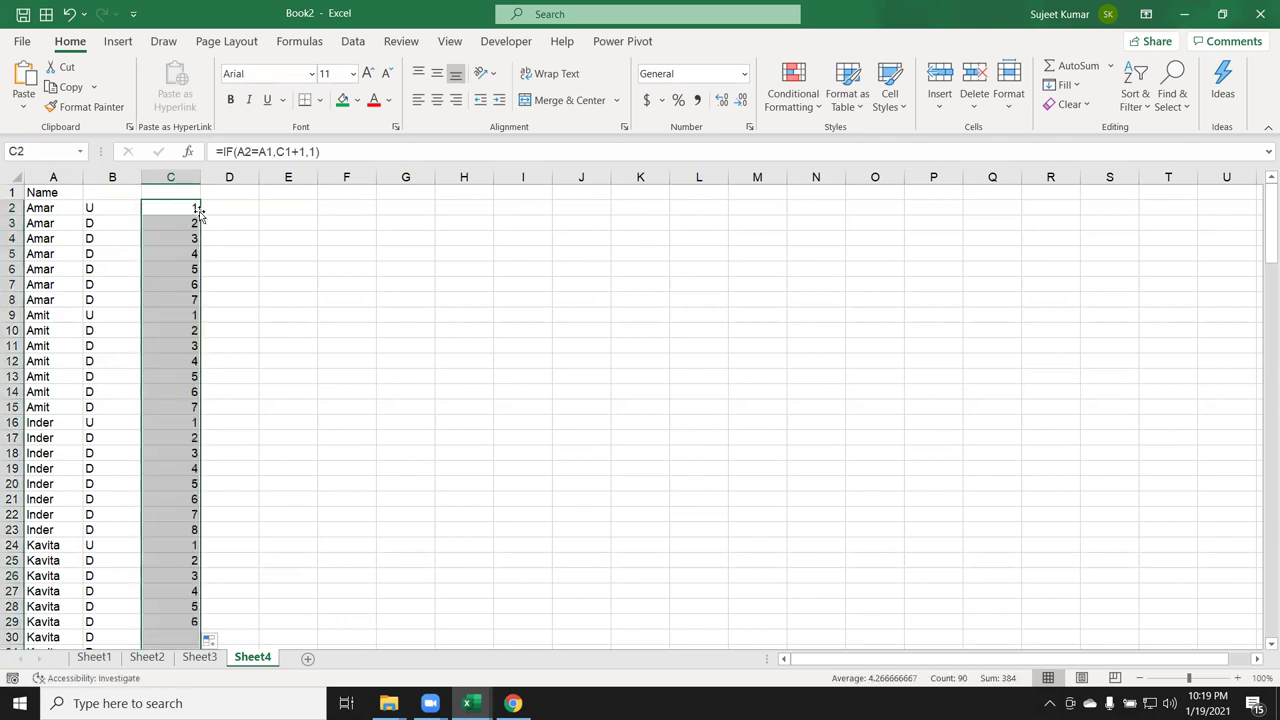
pyautogui.click(196, 208)
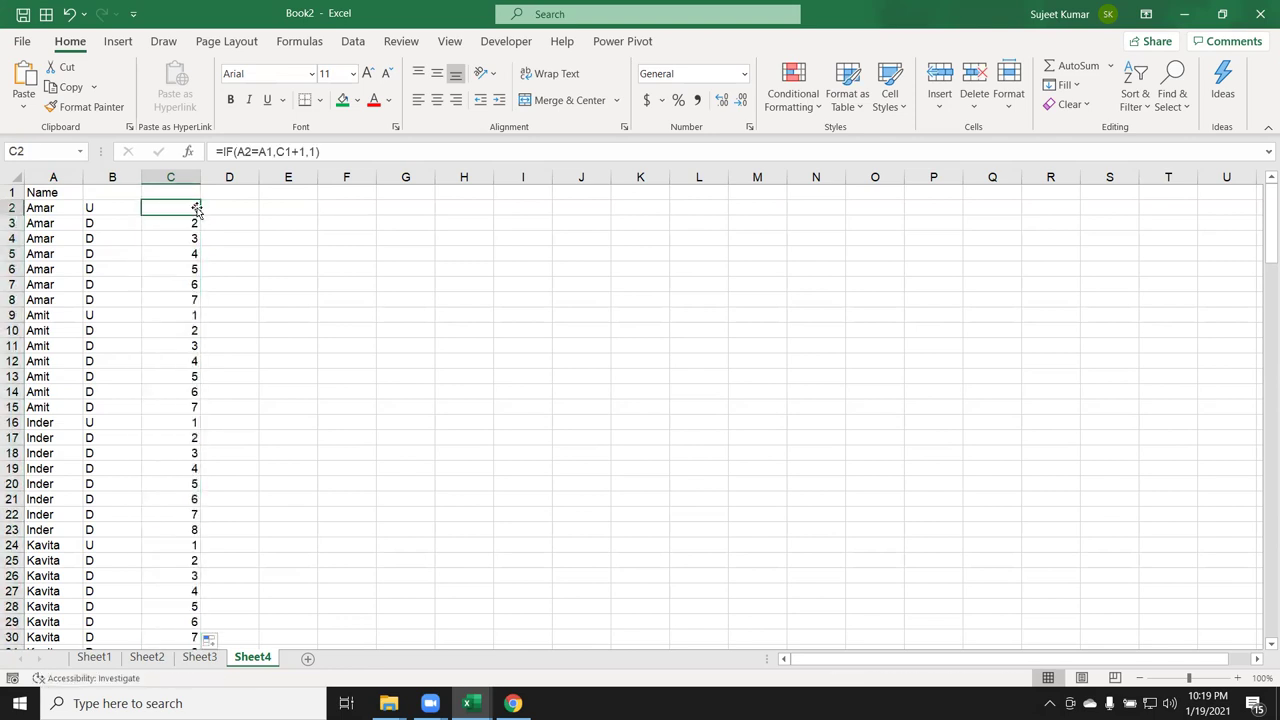
pyautogui.doubleClick(101, 209)
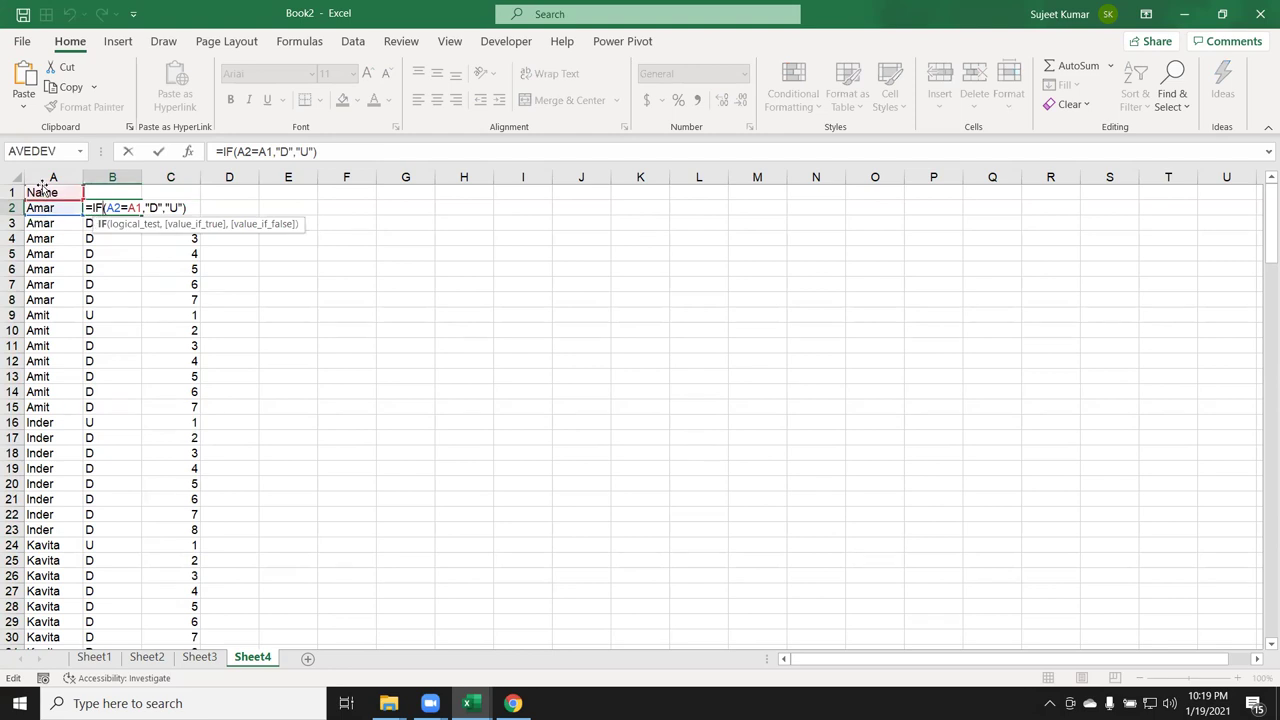
pyautogui.moveTo(146, 207); pyautogui.dragTo(162, 207)
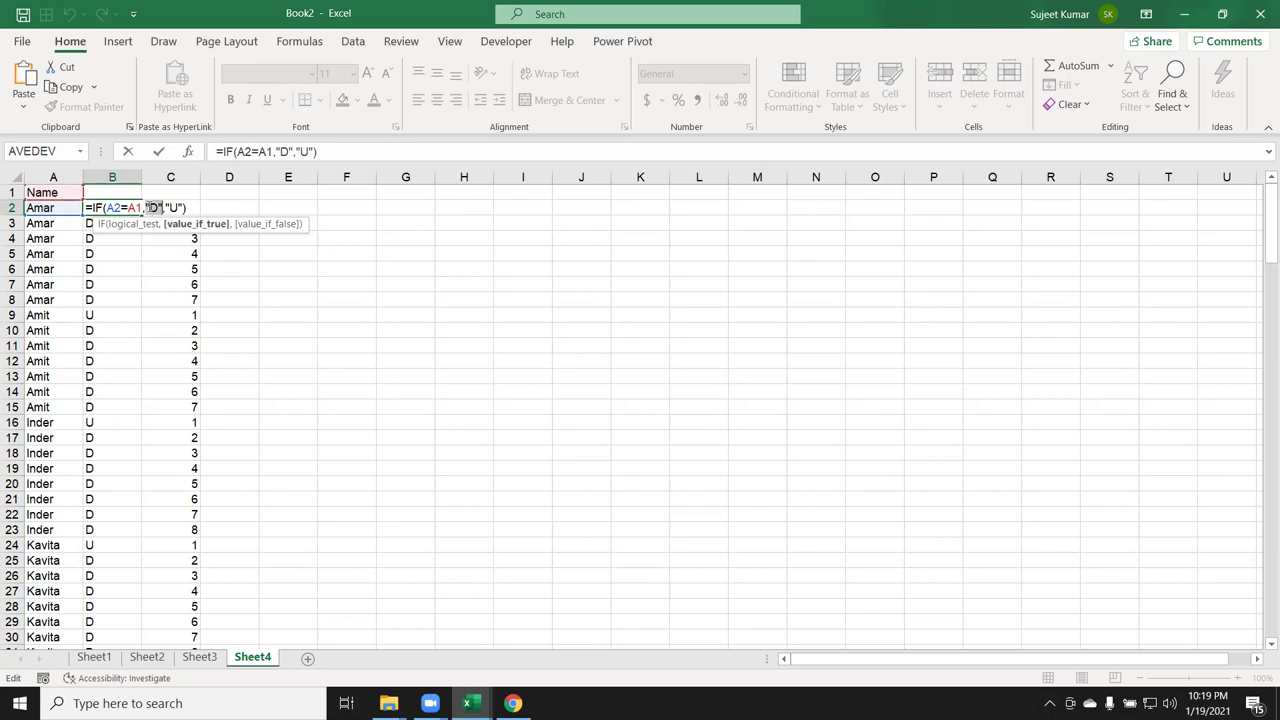
pyautogui.moveTo(184, 207); pyautogui.dragTo(167, 207)
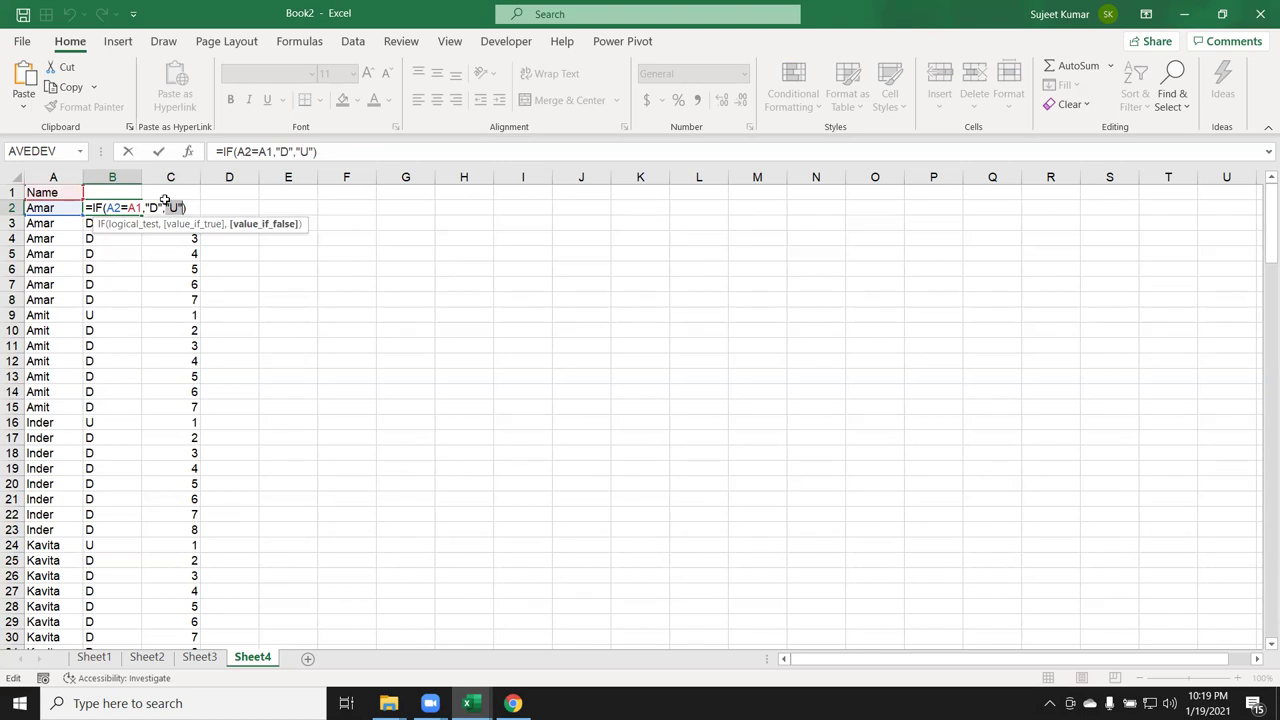
pyautogui.press('Return')
pyautogui.click(175, 207)
pyautogui.doubleClick(175, 207)
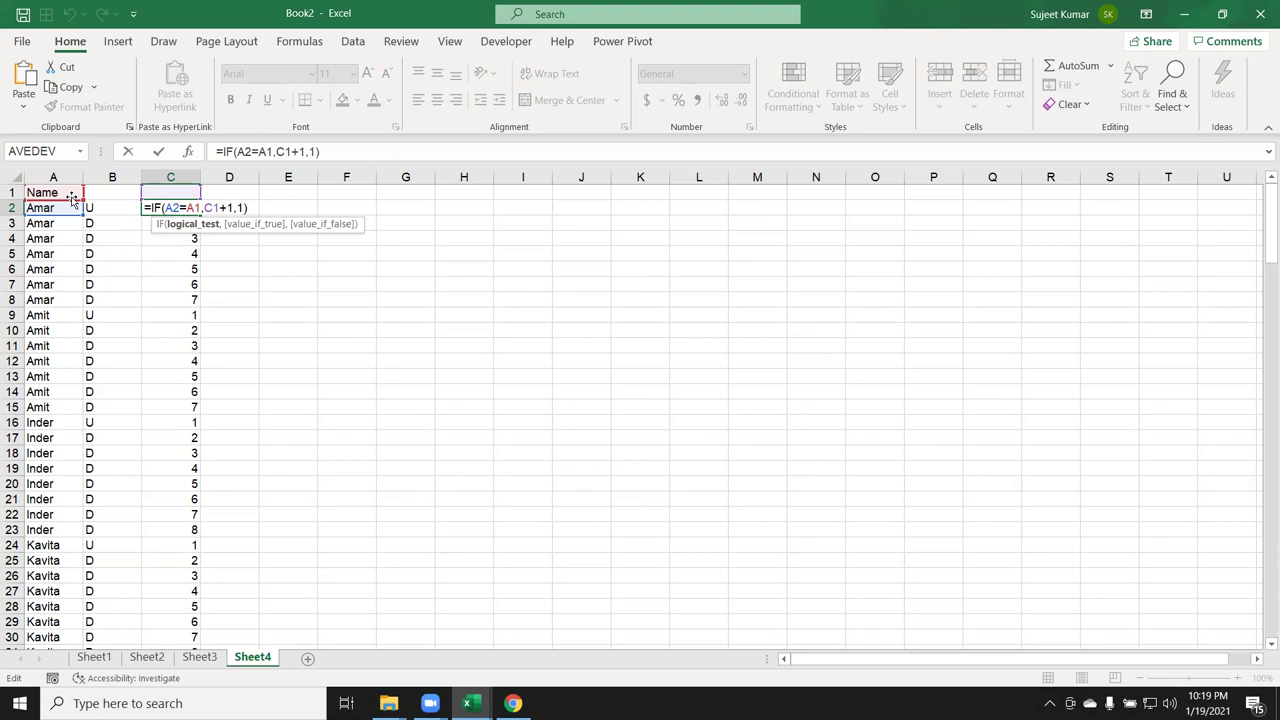
pyautogui.press('Return')
pyautogui.press('Down')
pyautogui.press('Down')
pyautogui.press('Down')
pyautogui.press('Down')
pyautogui.press('Down')
pyautogui.press('Down')
pyautogui.press('Up')
pyautogui.press('Down')
pyautogui.press('Up')
pyautogui.press('Down')
pyautogui.press('Up')
pyautogui.press('Down')
pyautogui.press('Up')
pyautogui.press('Down')
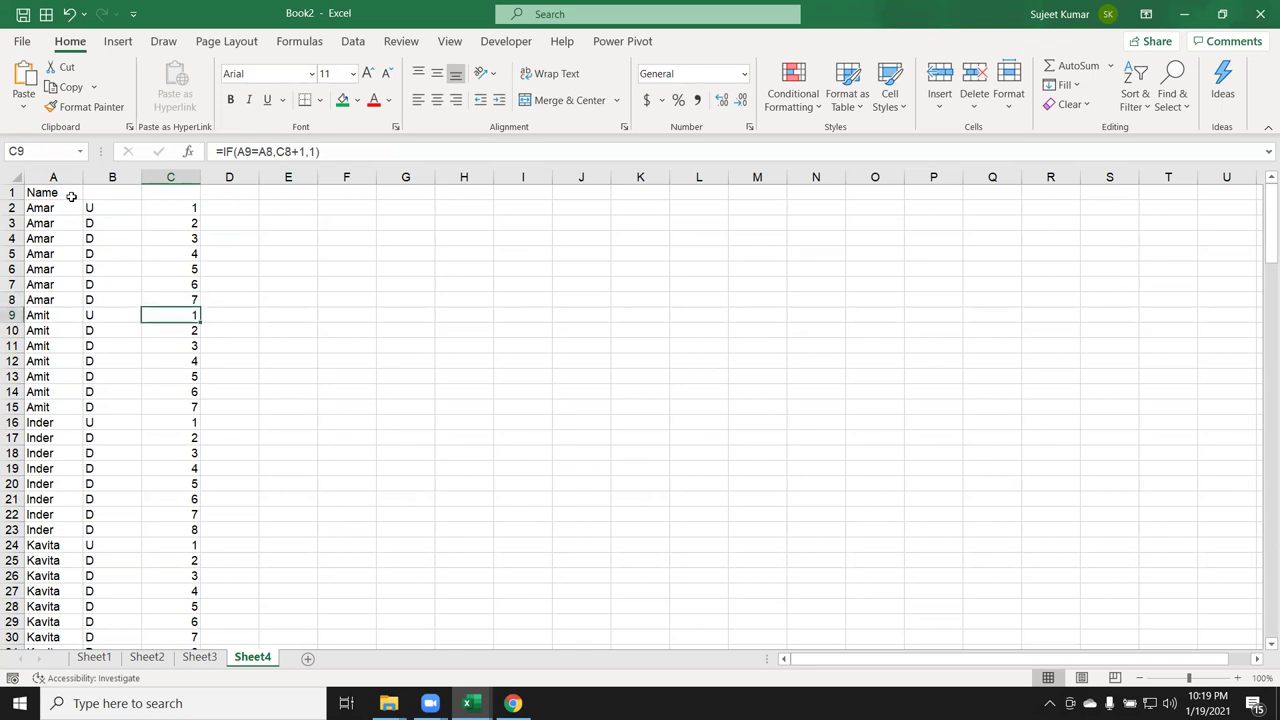
pyautogui.press('Up')
pyautogui.press('Up')
pyautogui.press('Up')
pyautogui.press('Up')
pyautogui.press('Up')
pyautogui.press('Up')
pyautogui.press('Up')
# Fill D2:D8 with 1 as a test, then clear those values.
pyautogui.press('Right')
pyautogui.write('1')
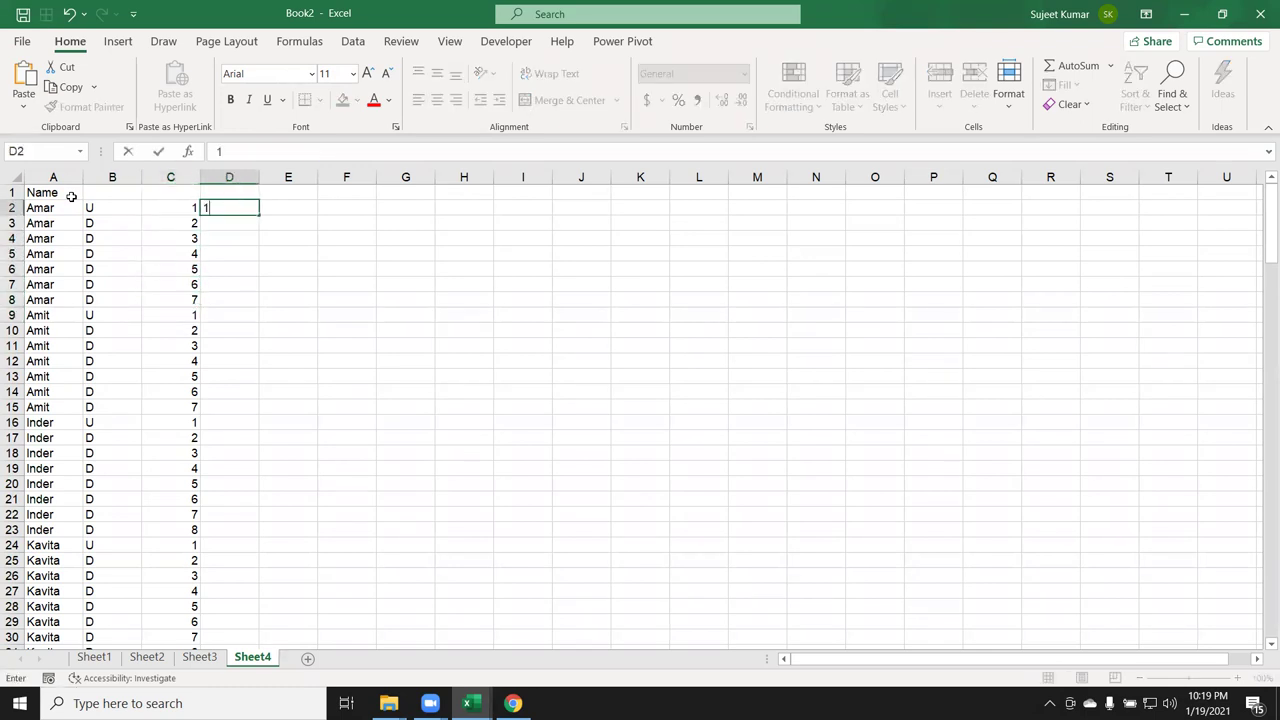
pyautogui.hotkey('ctrl', 'Return')
pyautogui.hotkey('shift', 'Down')
pyautogui.hotkey('shift', 'Down')
pyautogui.hotkey('shift', 'Down')
pyautogui.hotkey('shift', 'Down')
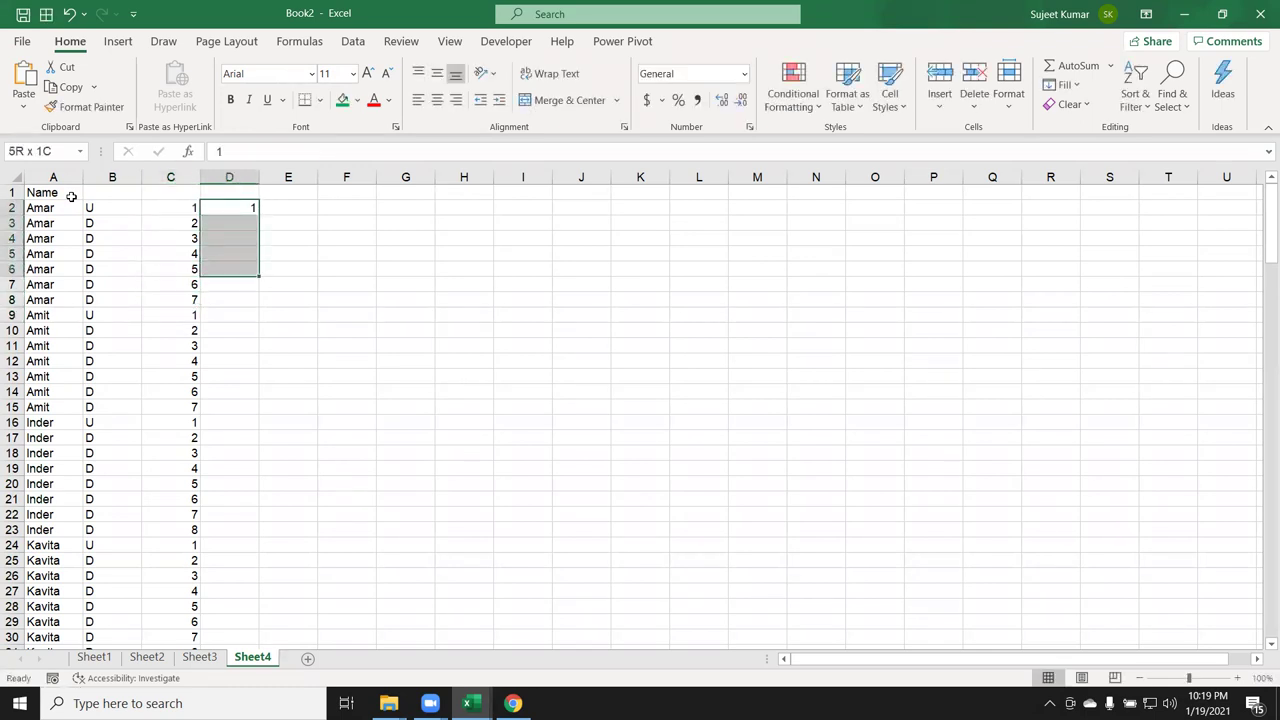
pyautogui.hotkey('shift', 'Down')
pyautogui.hotkey('shift', 'Down')
pyautogui.hotkey('ctrl', 's')
pyautogui.press('Escape')
pyautogui.hotkey('ctrl', 'd')
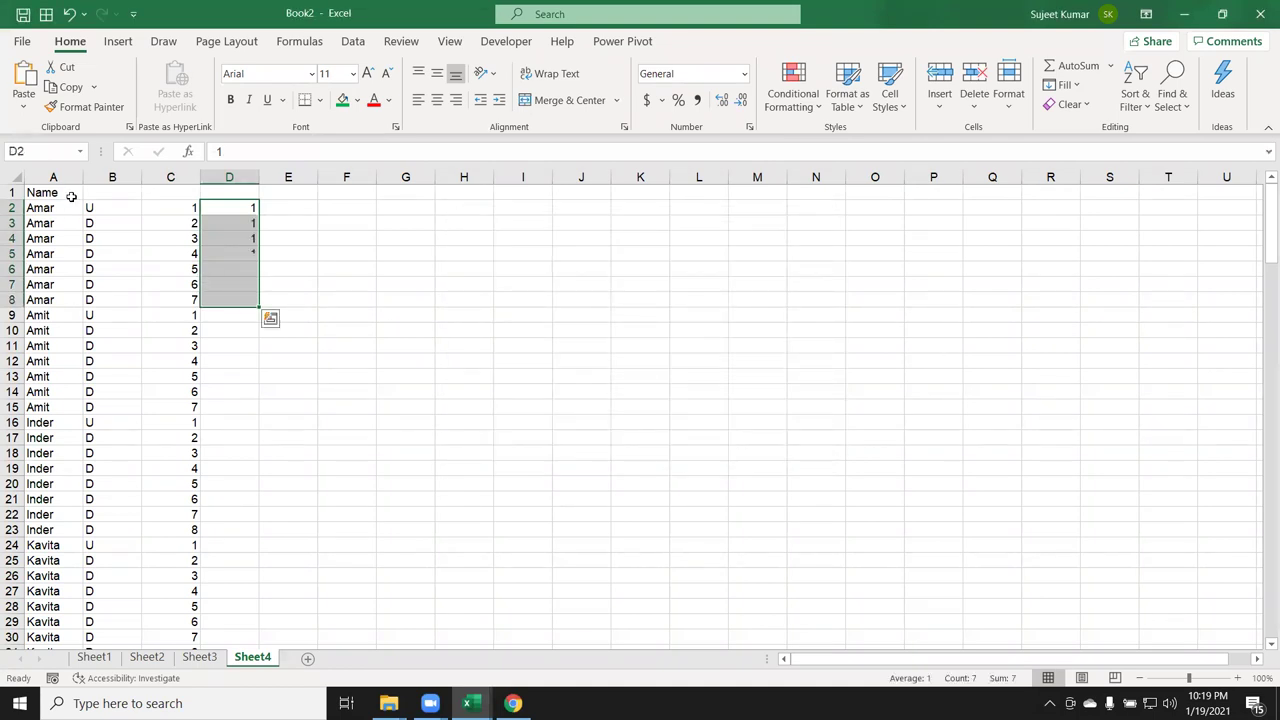
pyautogui.press('Down')
pyautogui.press('Down')
pyautogui.press('Down')
pyautogui.press('Down')
pyautogui.hotkey('ctrl', 'Up')
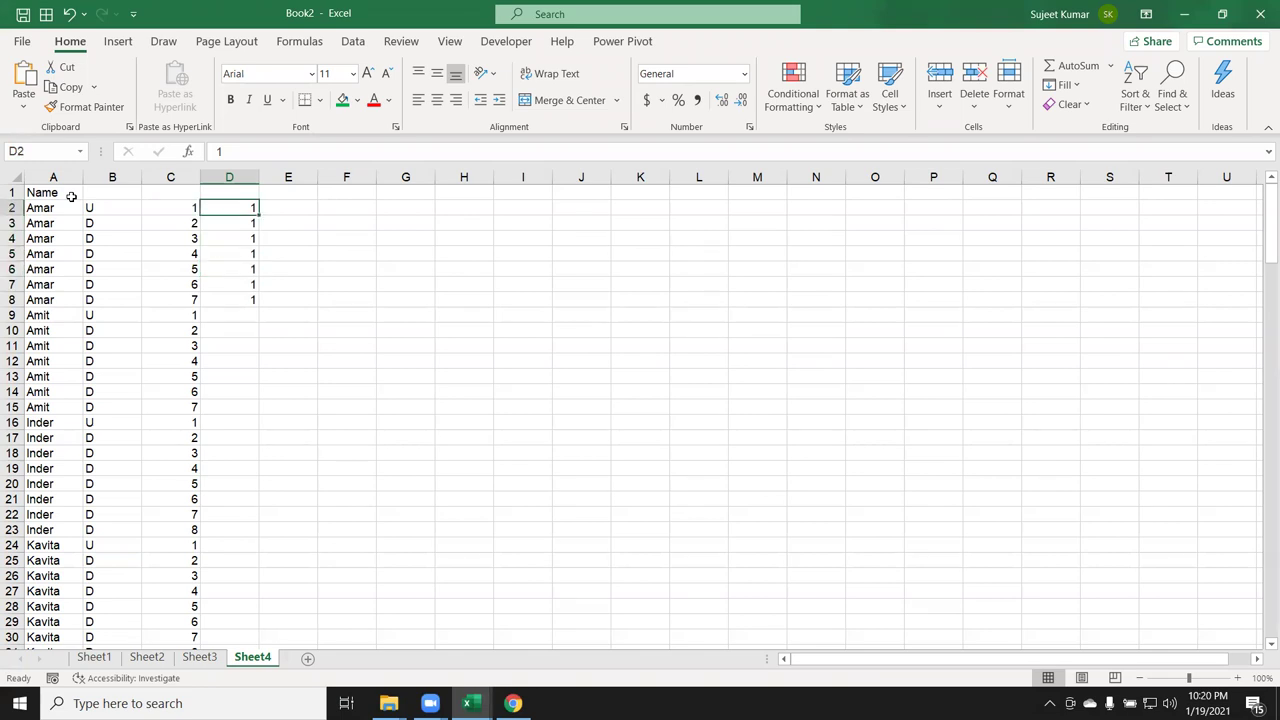
pyautogui.hotkey('ctrl', 'shift', 'Down')
pyautogui.press('Delete')
pyautogui.press('Up')
pyautogui.write('=if')
# Enter =IF(A2=A1,D1,D1+1) in D2 to assign group numbers.
pyautogui.press('Tab')
pyautogui.press('Left')
pyautogui.press('Left')
pyautogui.press('Left')
pyautogui.write('=')
pyautogui.press('Up')
pyautogui.press('Left')
pyautogui.press('Left')
pyautogui.press('Left')
pyautogui.write(',')
pyautogui.press('Up')
pyautogui.write(',')
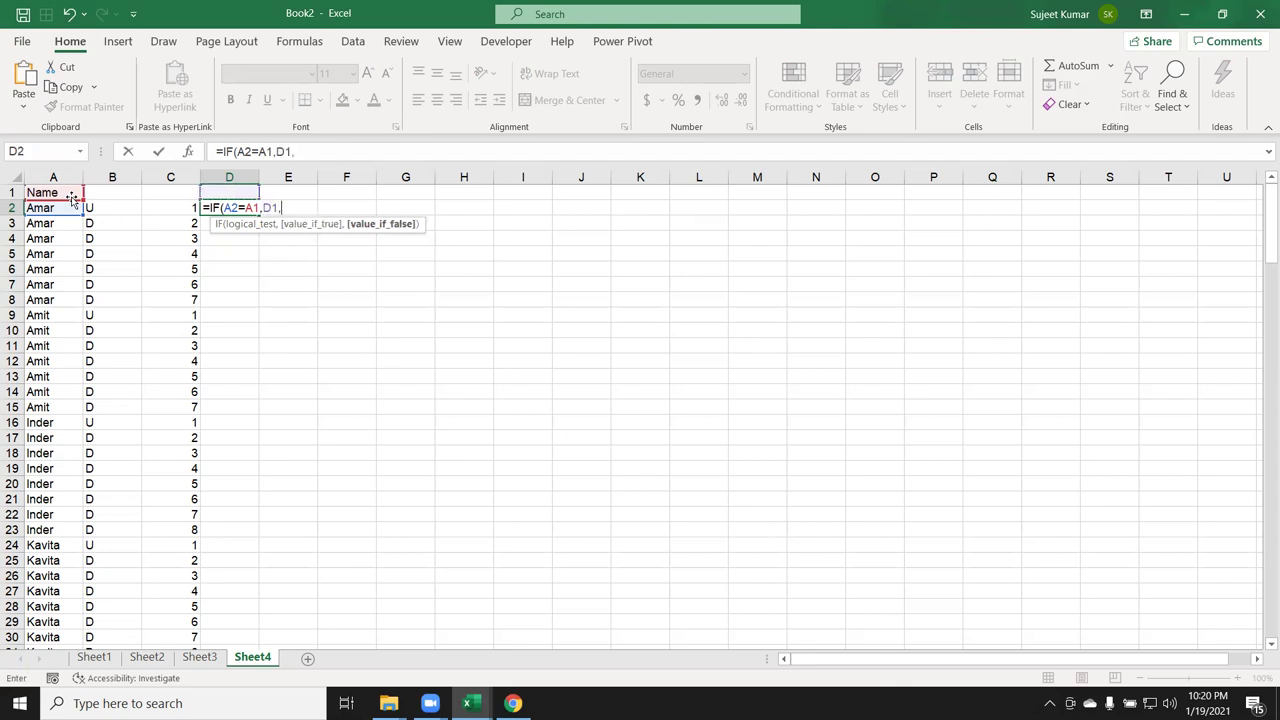
pyautogui.press('Up')
pyautogui.write('+1')
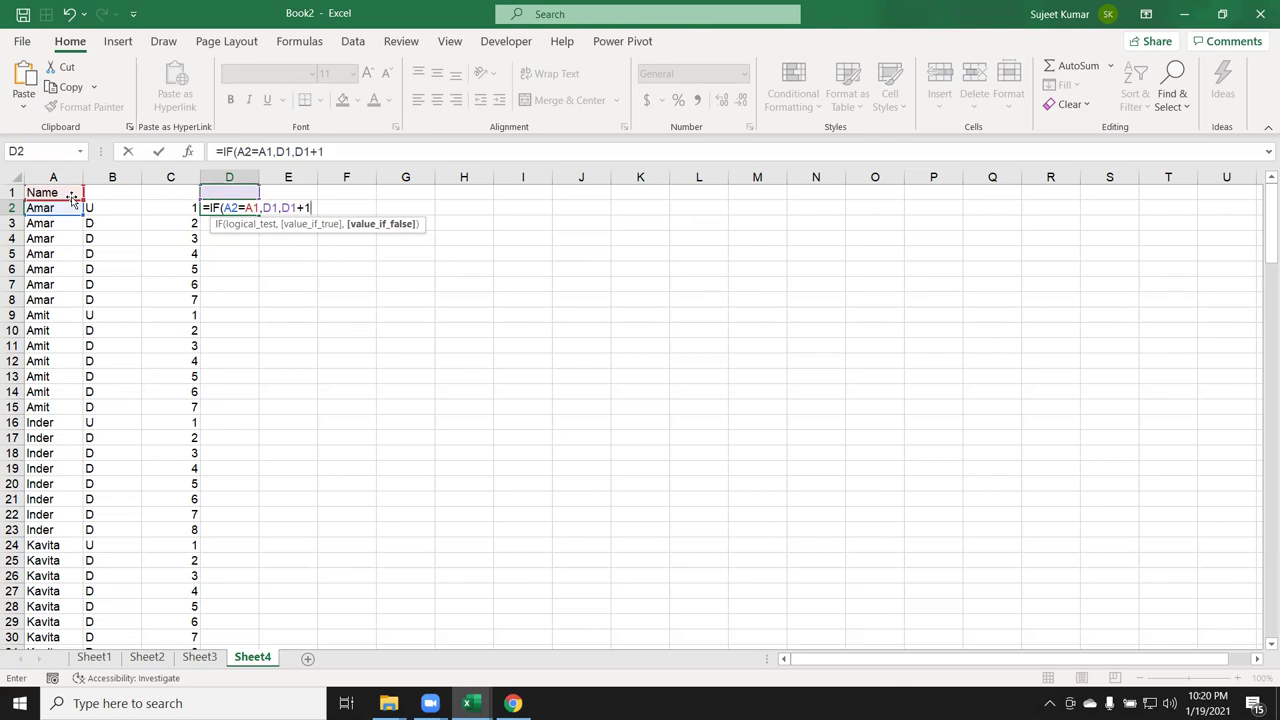
pyautogui.press('Return')
# Copy the group-number formula down column D, numbering groups 1 through 4.
pyautogui.press('Up')
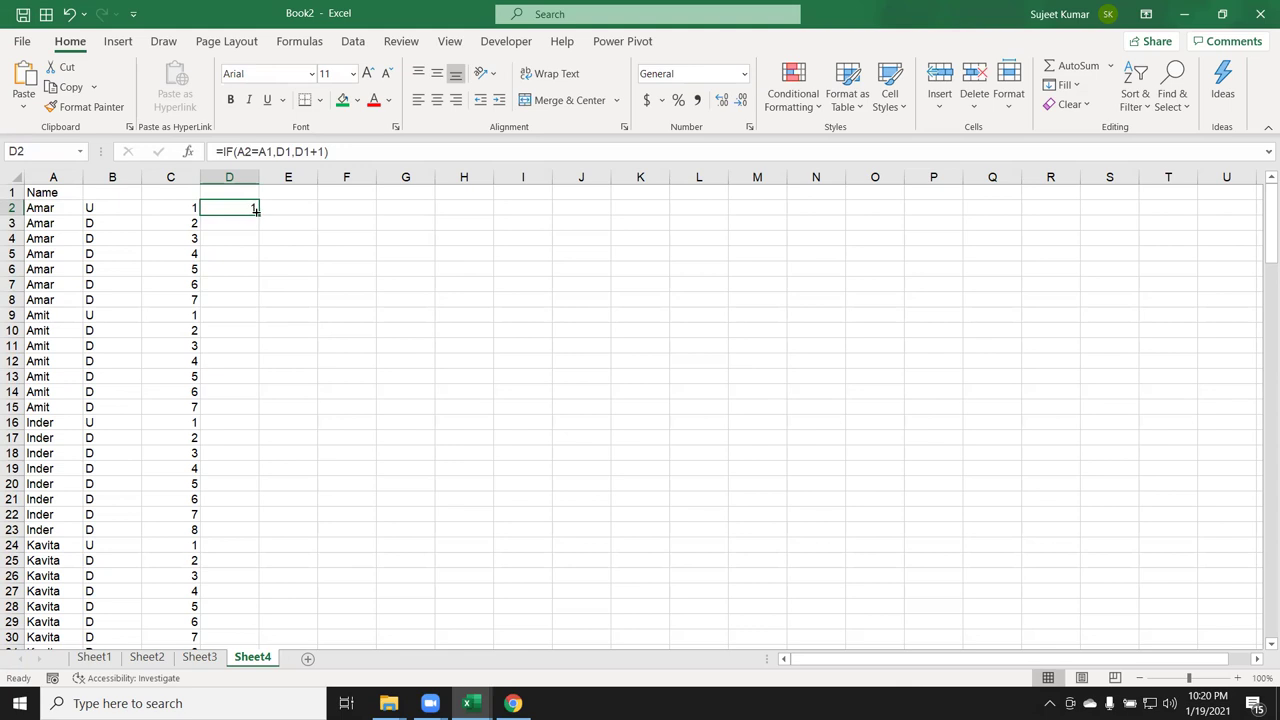
pyautogui.doubleClick(258, 213)
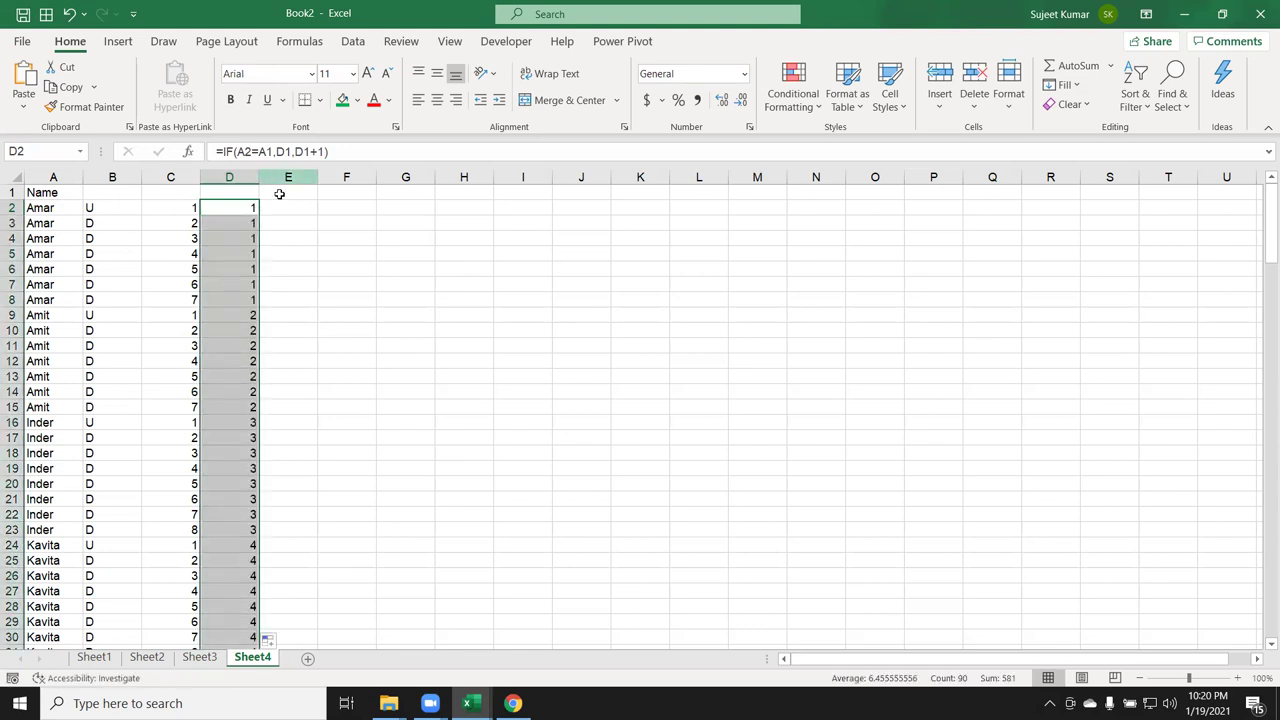
pyautogui.click(235, 208)
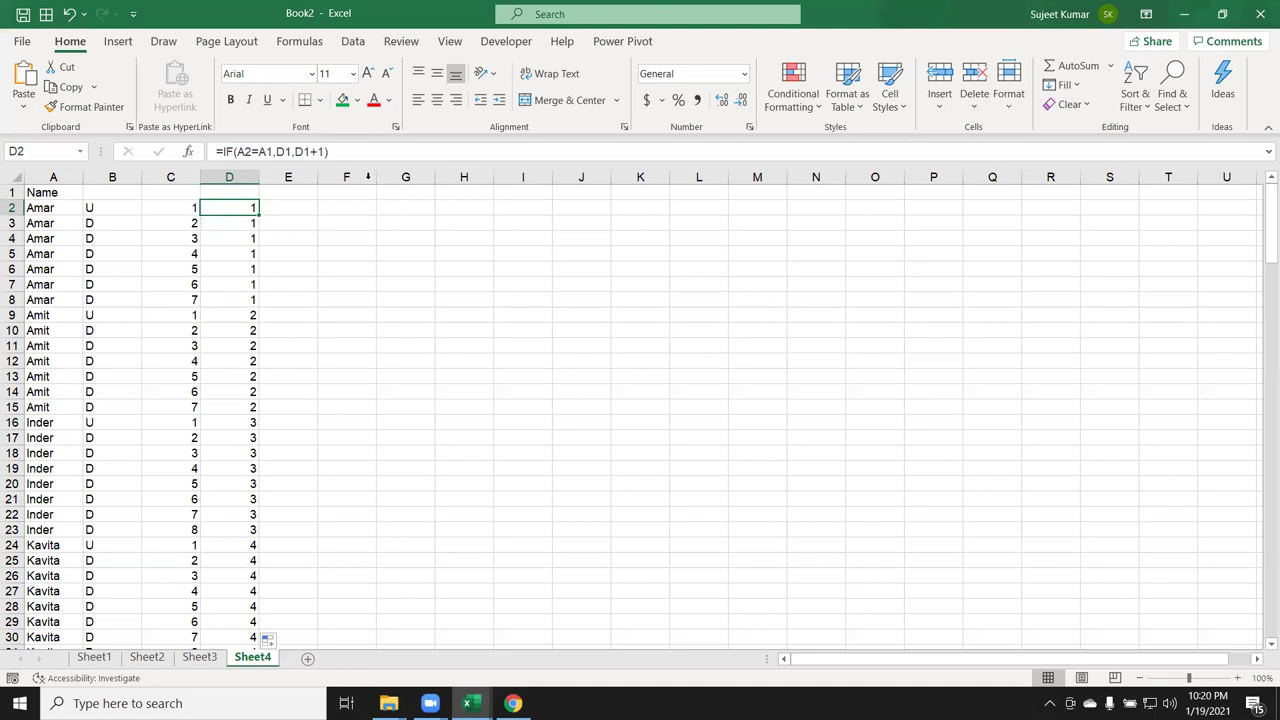
pyautogui.click(278, 208)
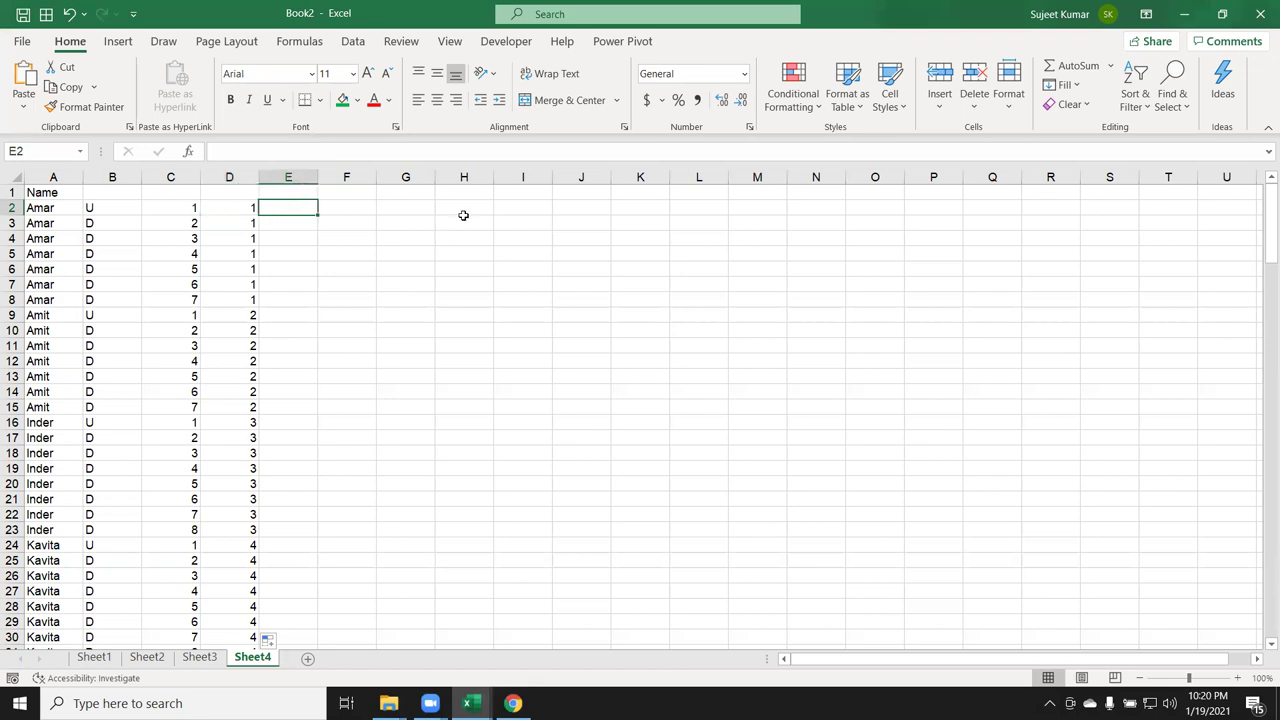
# Add the headers Sr in I1 and Name in J1.
pyautogui.click(505, 193)
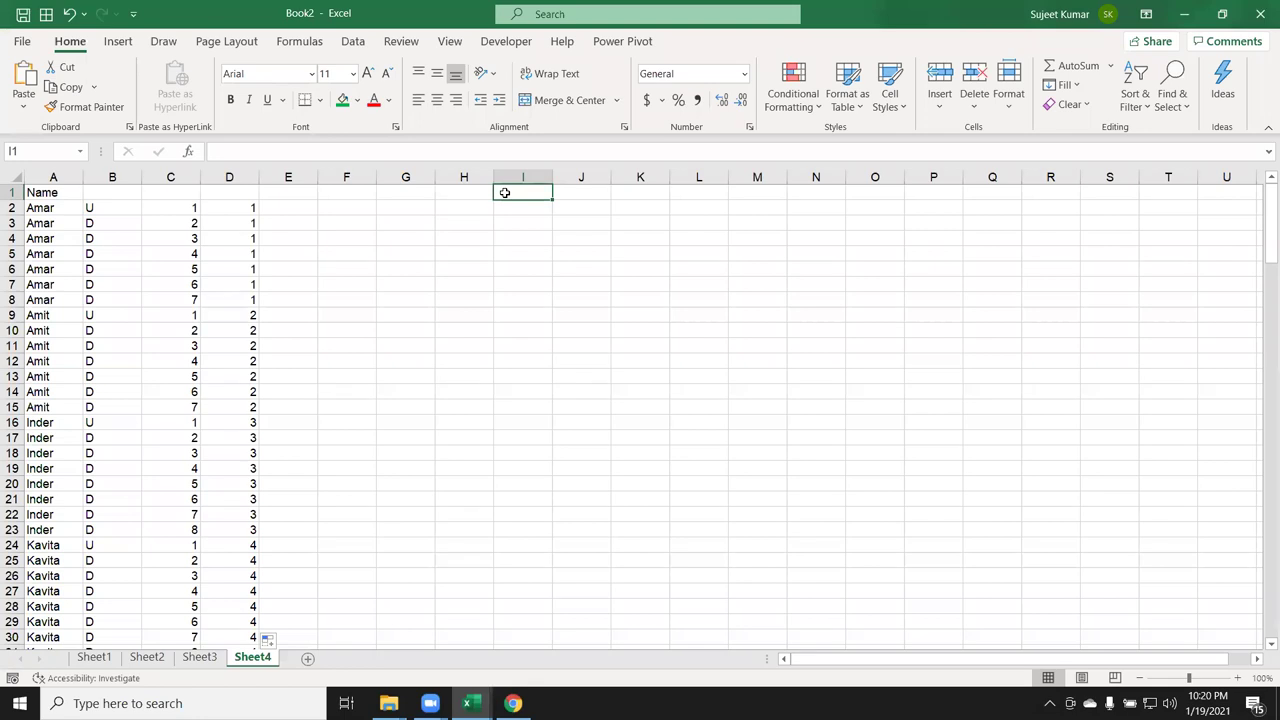
pyautogui.write('S')
pyautogui.press('Right')
pyautogui.write('Name')
pyautogui.press('Tab')
pyautogui.click(503, 193)
pyautogui.write('Sr')
pyautogui.press('Return')
# Enter serial 1 with a first name in row 2, then serial 2 in I3, leaving J3 empty.
pyautogui.write('1')
pyautogui.press('Tab')
pyautogui.write('Puja')
pyautogui.press('Return')
pyautogui.write('2')
pyautogui.press('Tab')
pyautogui.write('Neetu')
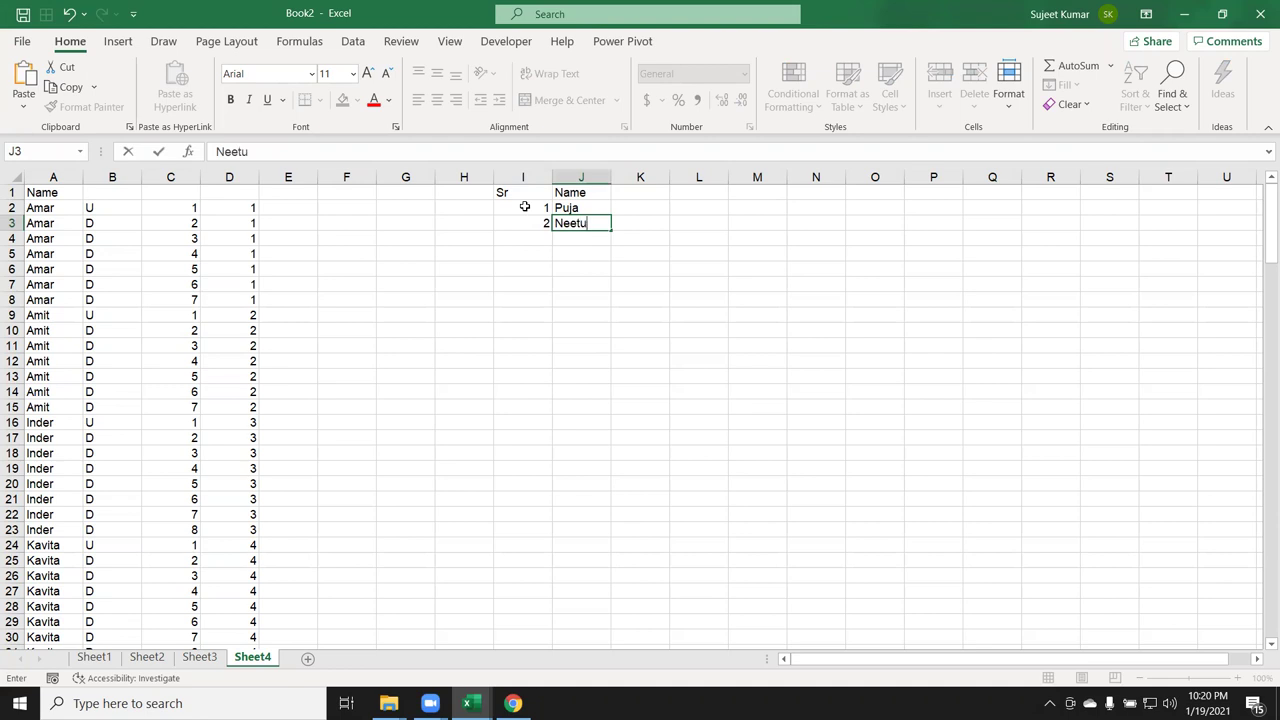
pyautogui.press('Down')
pyautogui.press('Up')
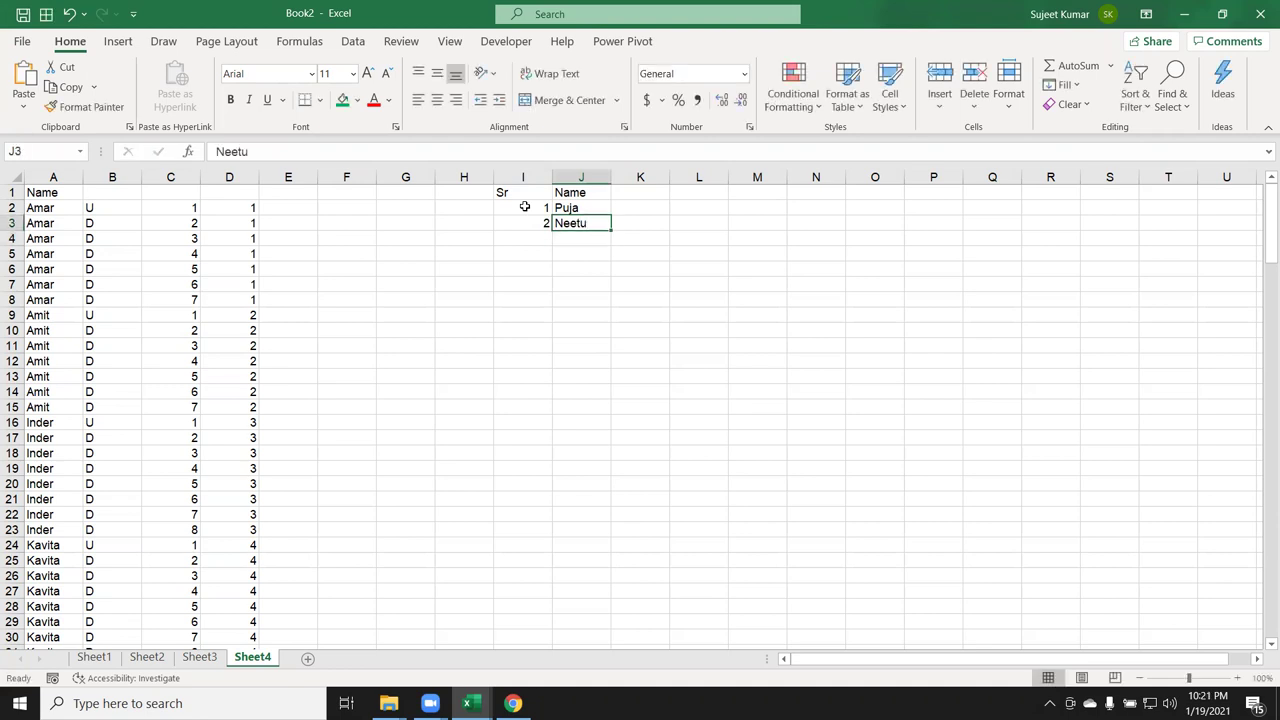
pyautogui.press('Left')
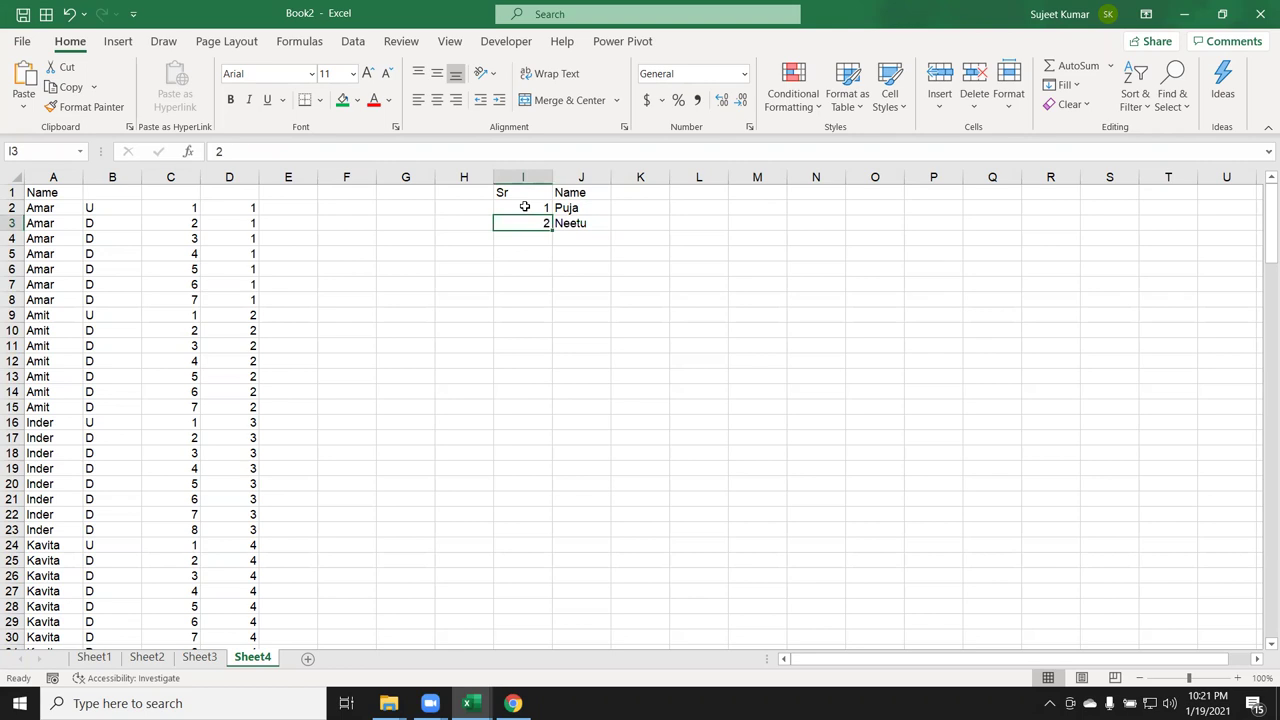
pyautogui.press('Right')
pyautogui.press('Delete')
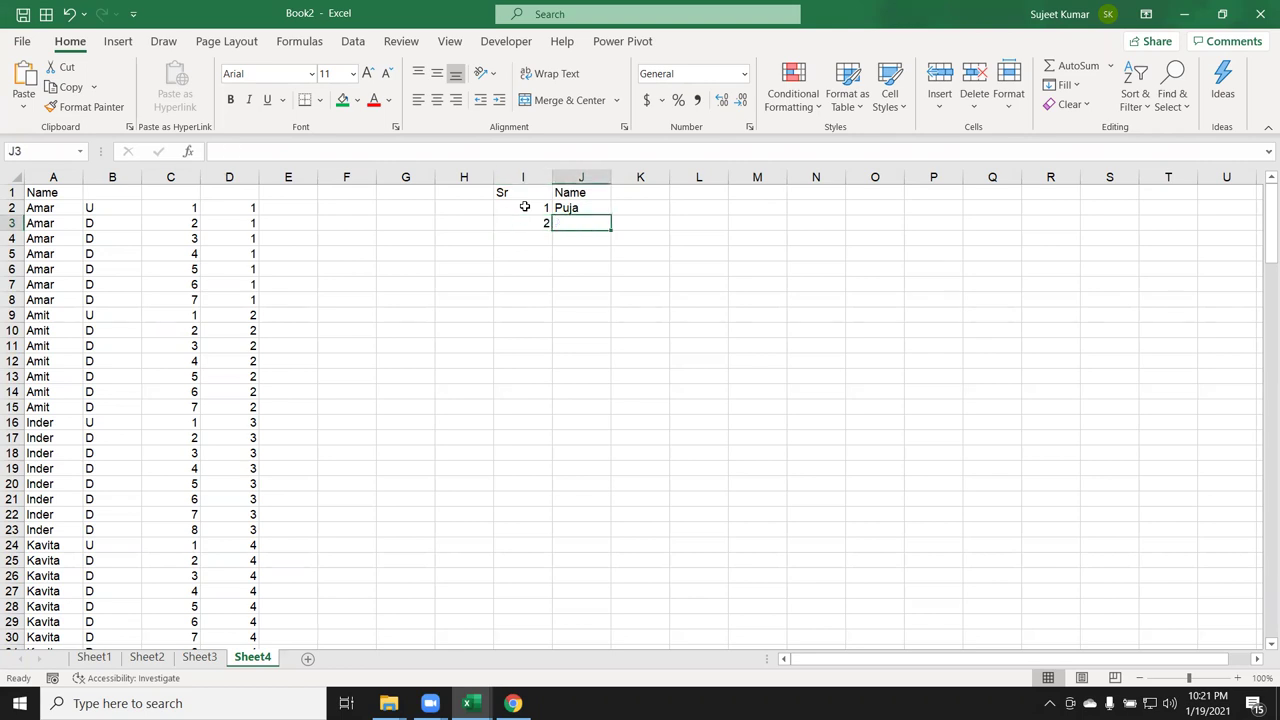
pyautogui.press('Left')
# Enter =IF(J3>0,I2+1,"") in I3 so a serial appears only beside a name.
pyautogui.press('F2')
pyautogui.write('=if')
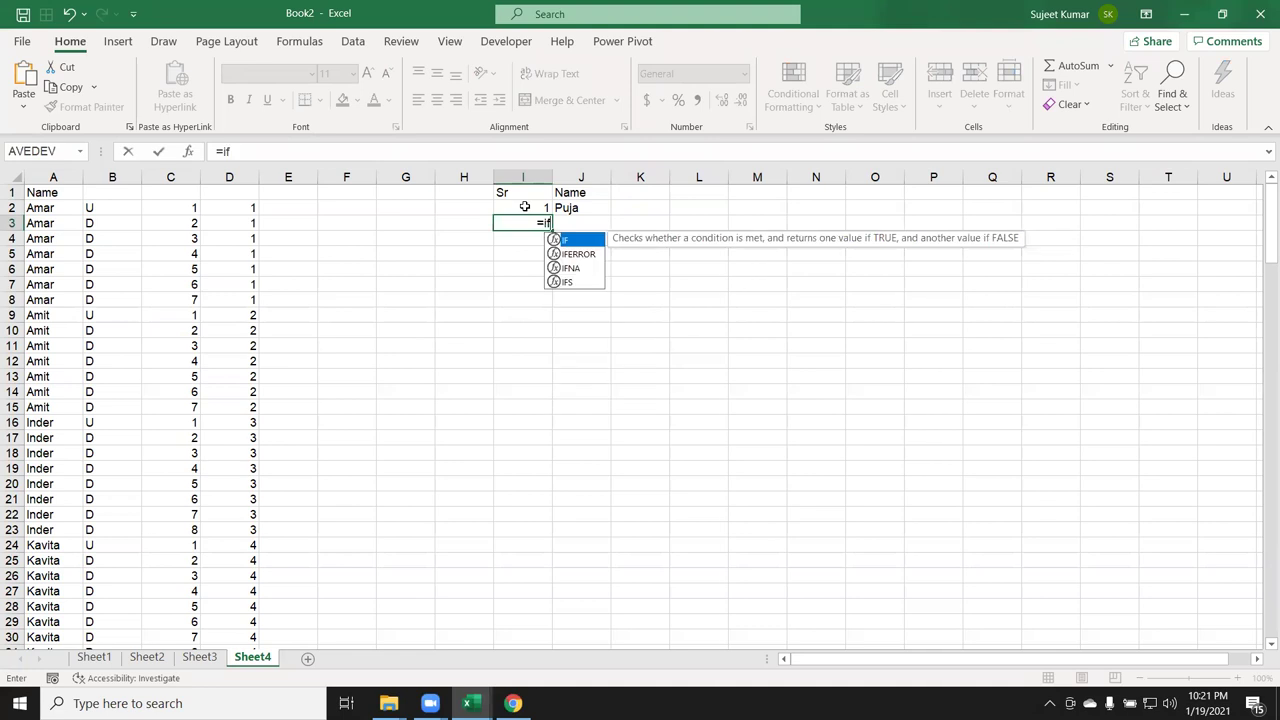
pyautogui.press('Tab')
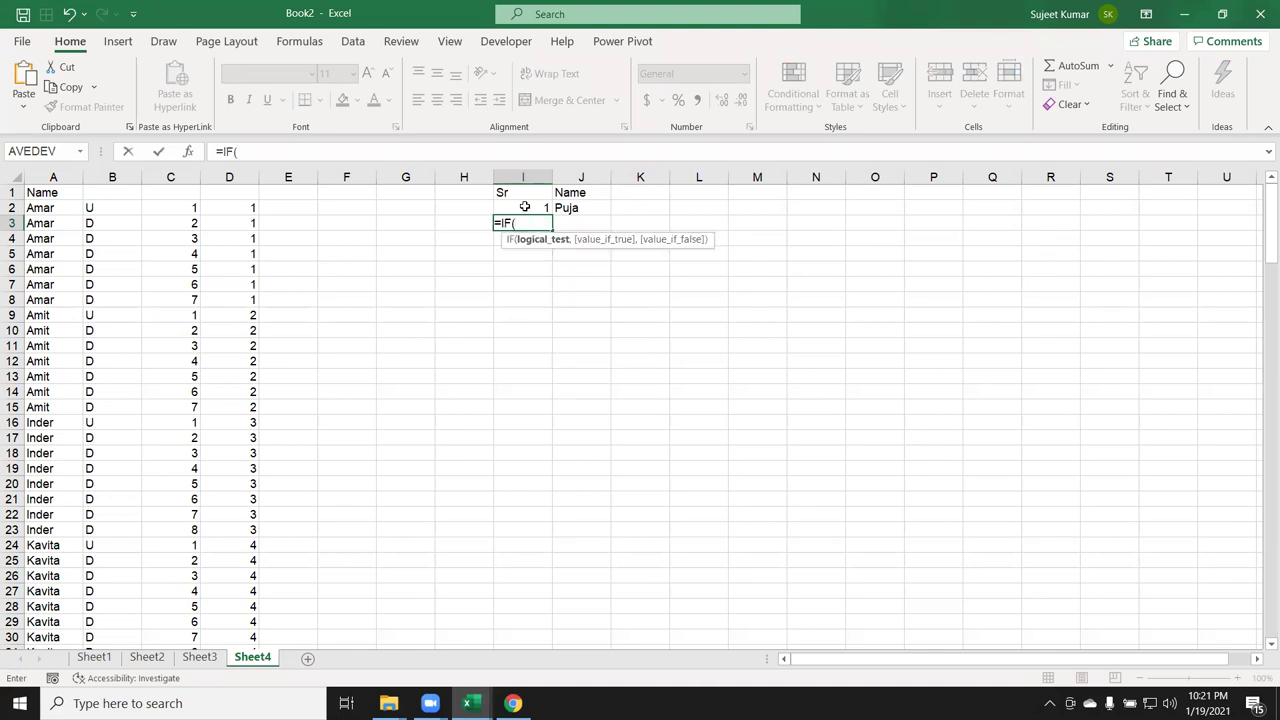
pyautogui.press('Right')
pyautogui.write('>0,')
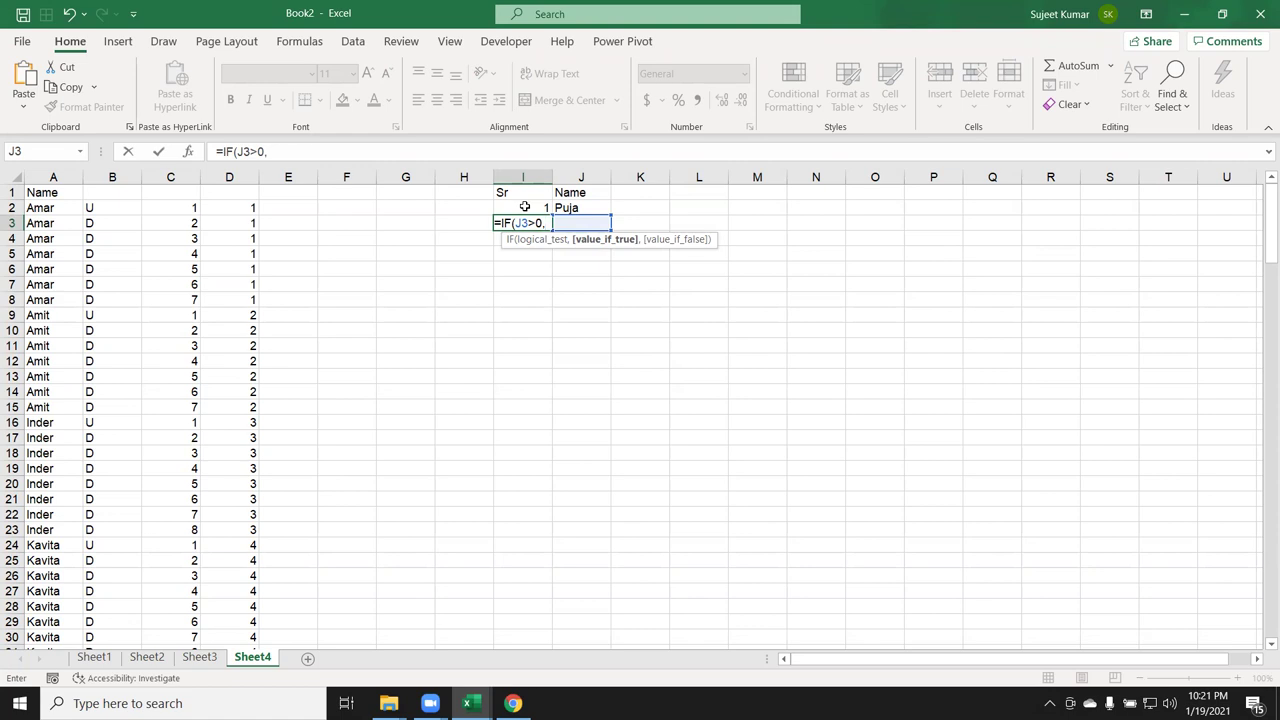
pyautogui.click(524, 206)
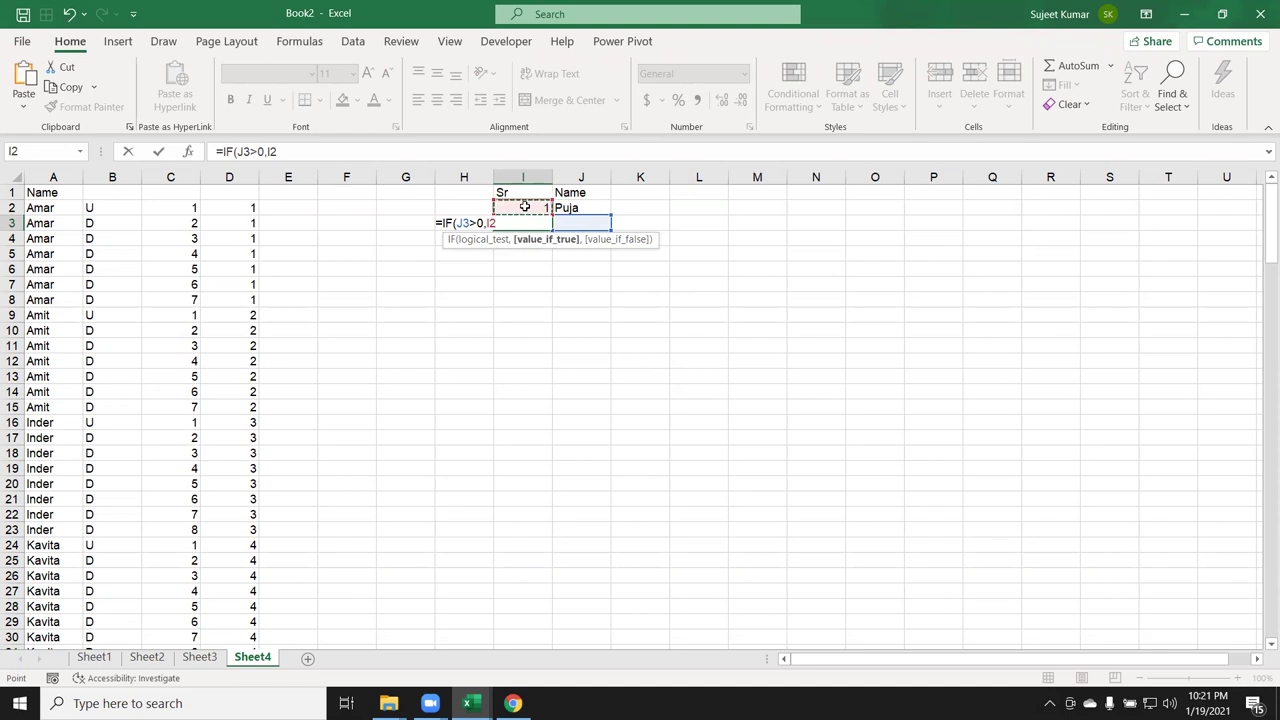
pyautogui.write('+1,"")')
pyautogui.press('Return')
# Fill the serial formula down through I15 and add a name in J3.
pyautogui.press('Up')
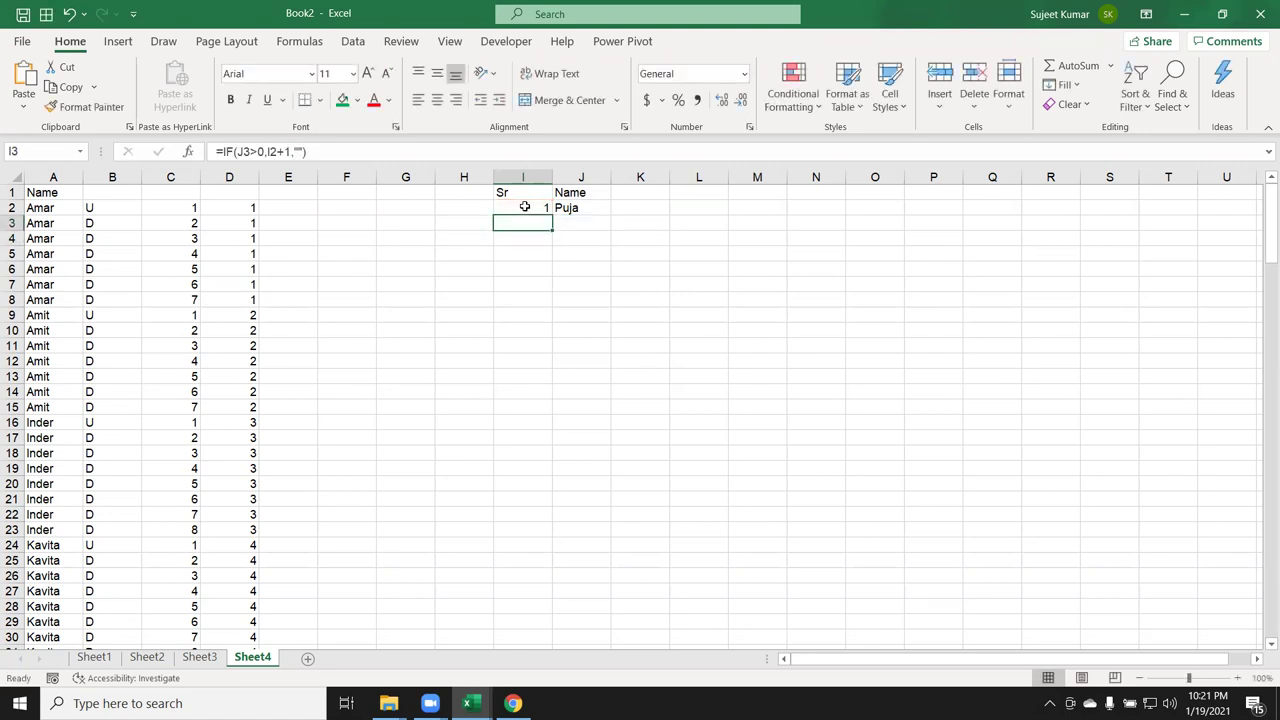
pyautogui.hotkey('shift', 'Down')
pyautogui.hotkey('shift', 'Down')
pyautogui.hotkey('shift', 'Down')
pyautogui.hotkey('shift', 'Down')
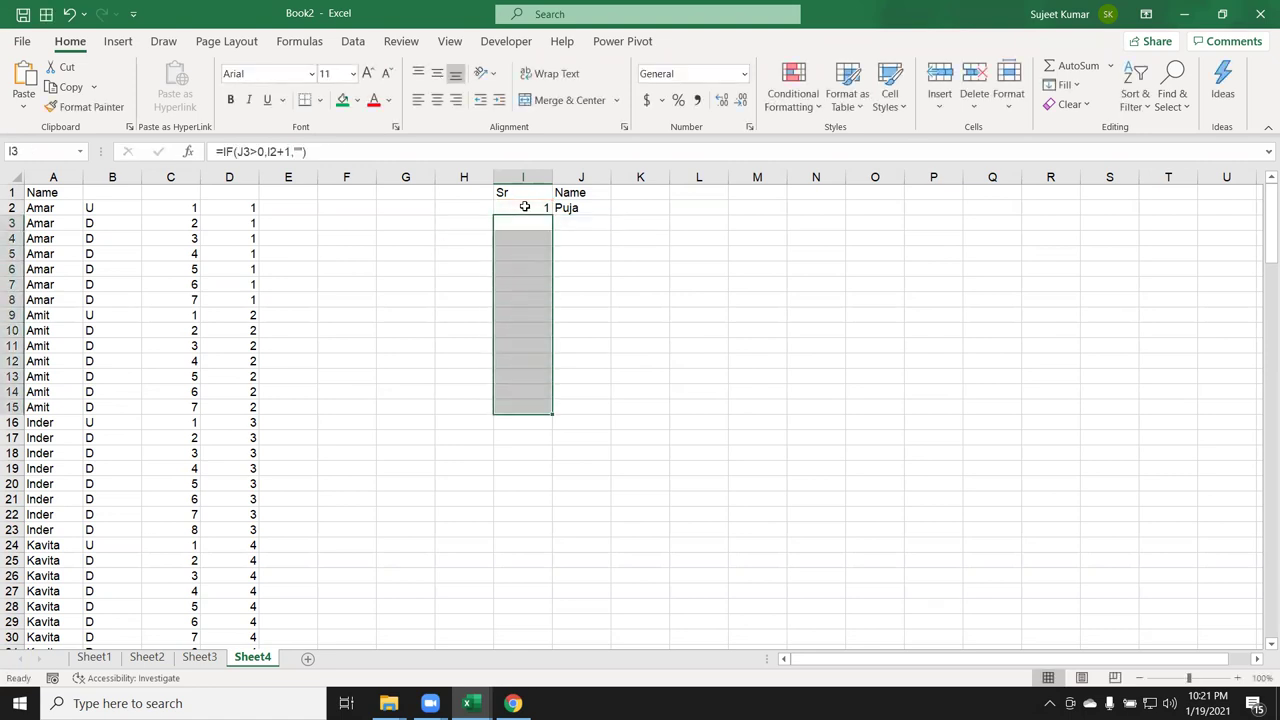
pyautogui.press('Right')
pyautogui.write('Om')
pyautogui.press('Return')
# Add names in J4 and J6, leaving J5 blank.
pyautogui.write('Dev')
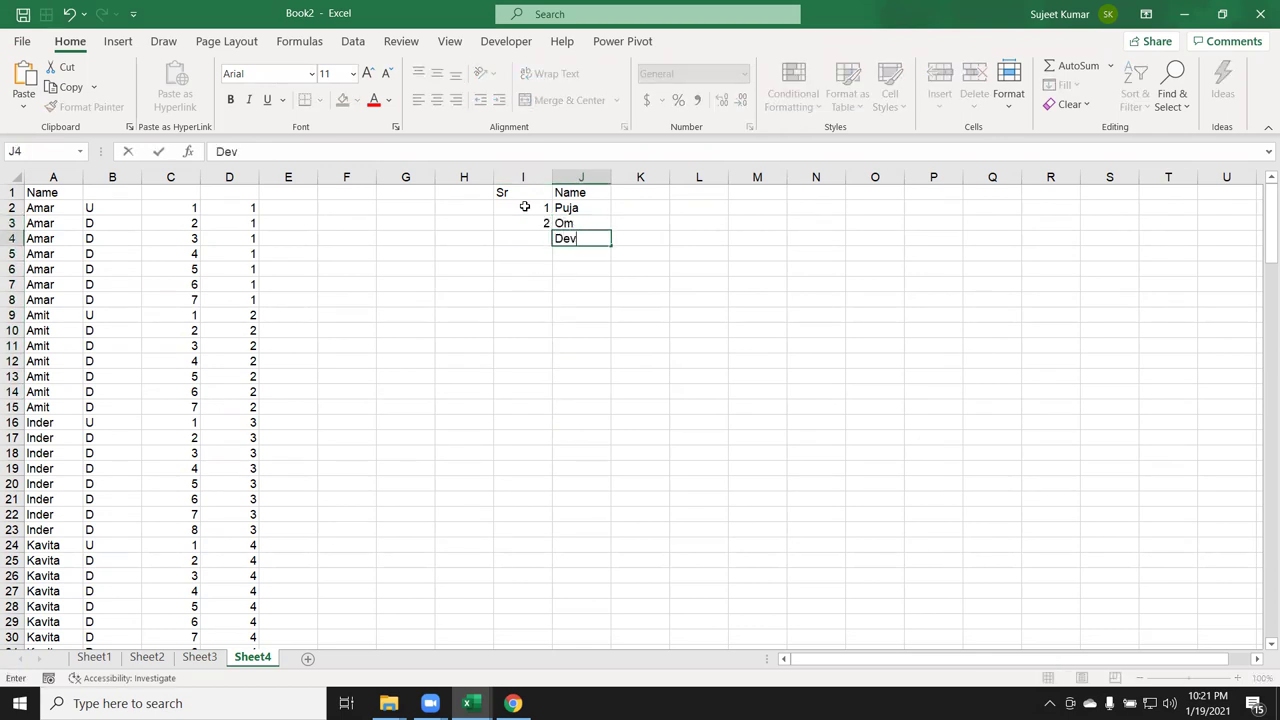
pyautogui.press('Return')
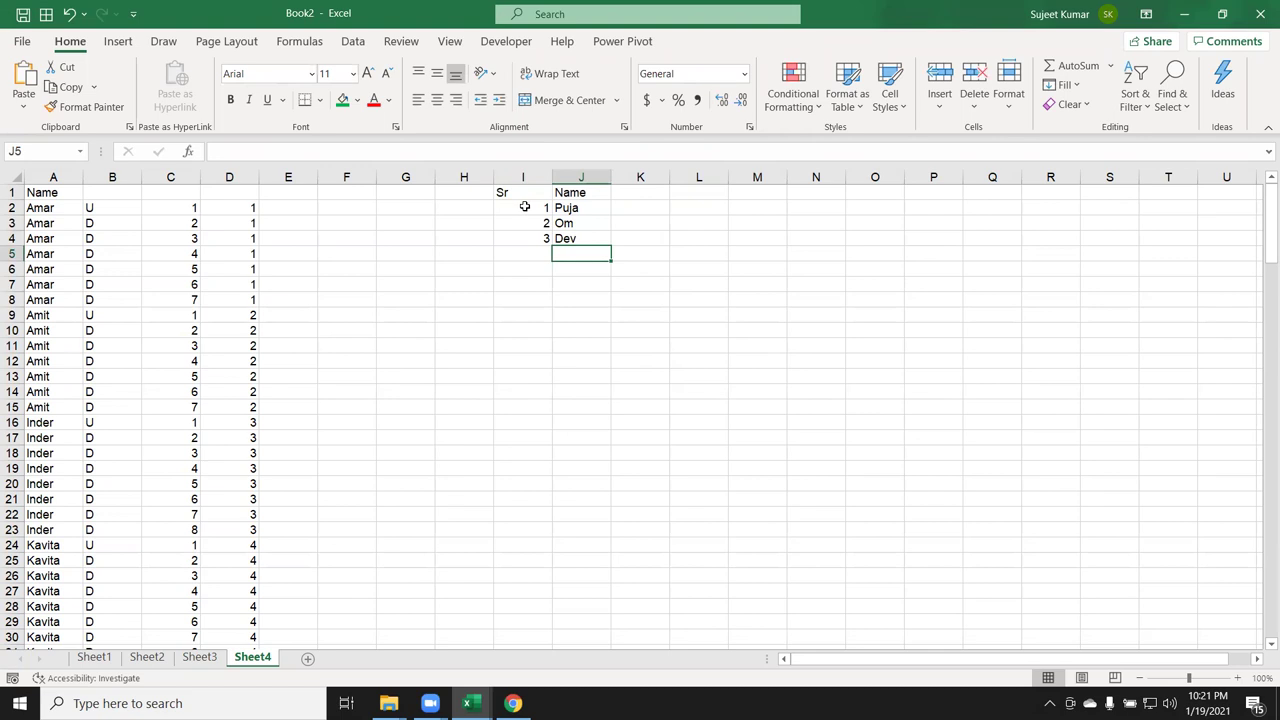
pyautogui.press('Return')
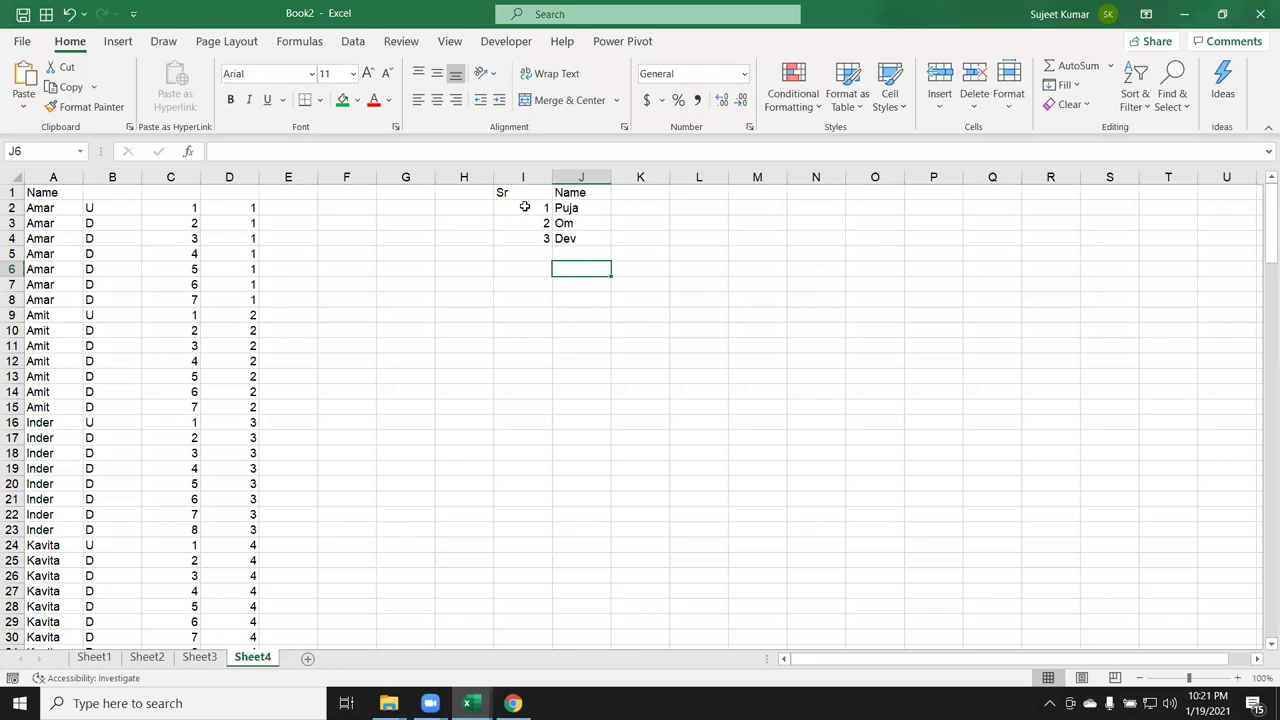
pyautogui.write('titu')
pyautogui.press('Return')
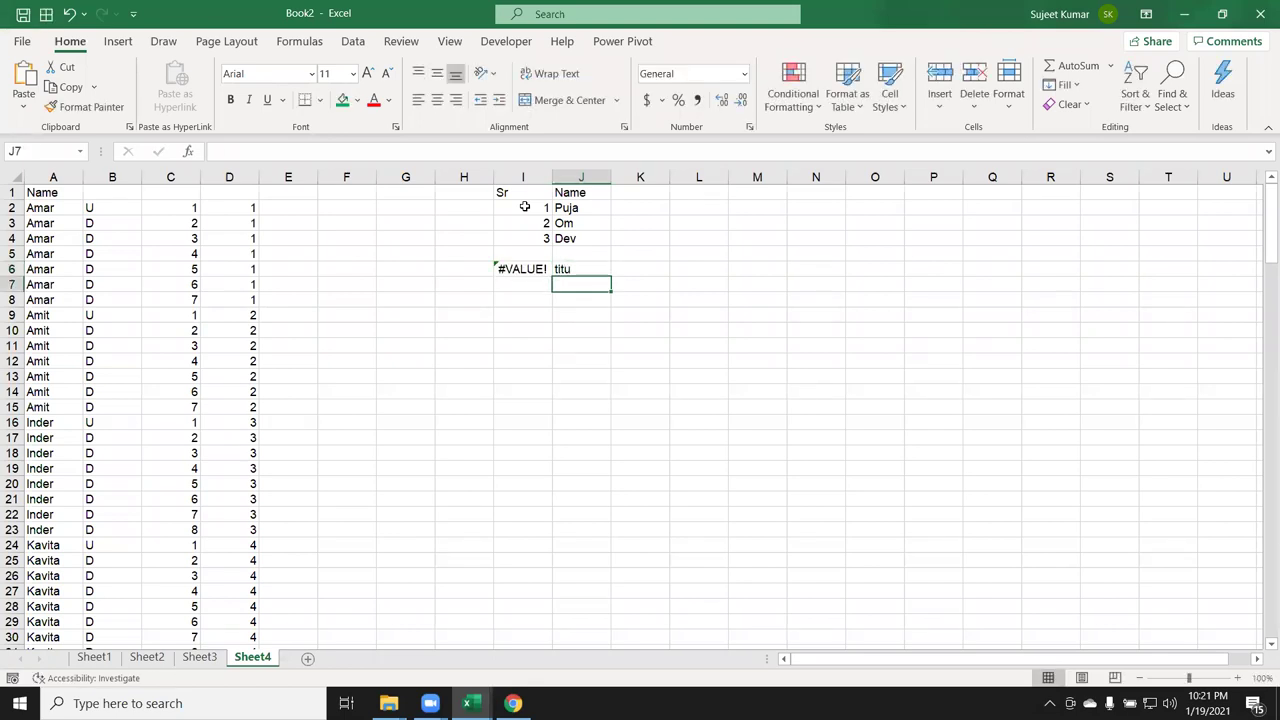
# Inspect the formula in I6 to see why it shows #VALUE!
pyautogui.press('Left')
pyautogui.press('Up')
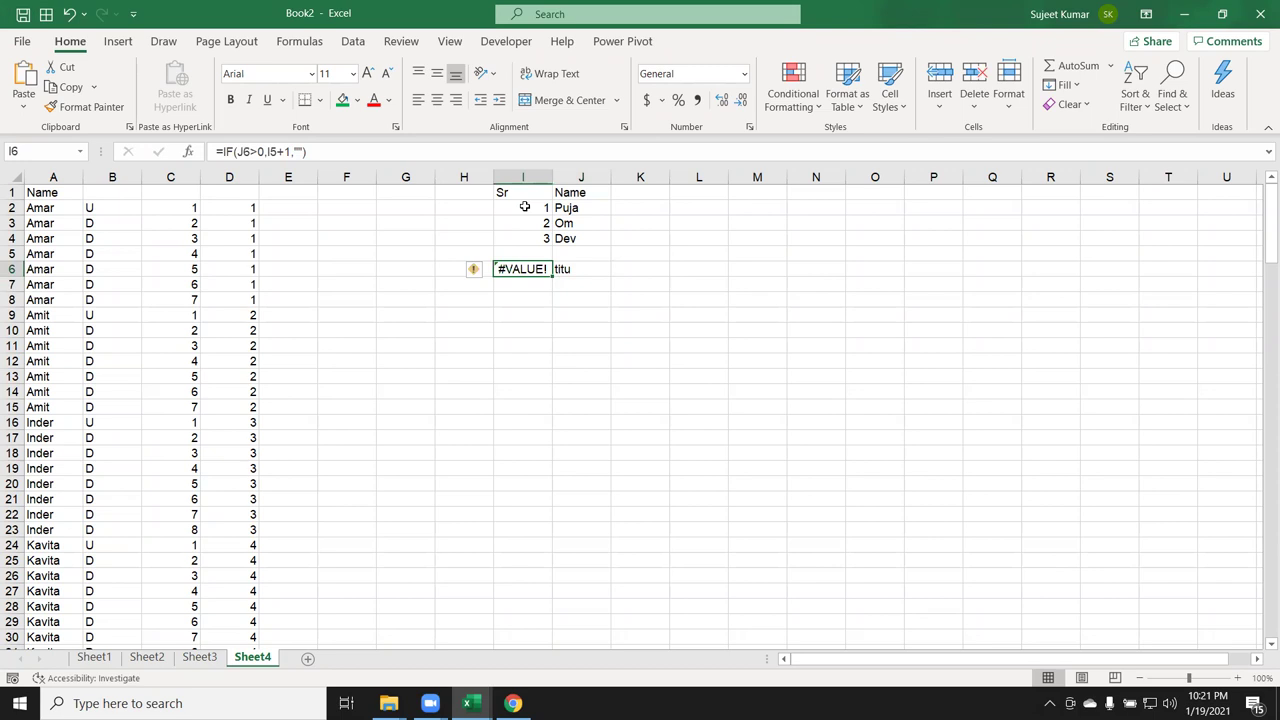
pyautogui.press('F2')
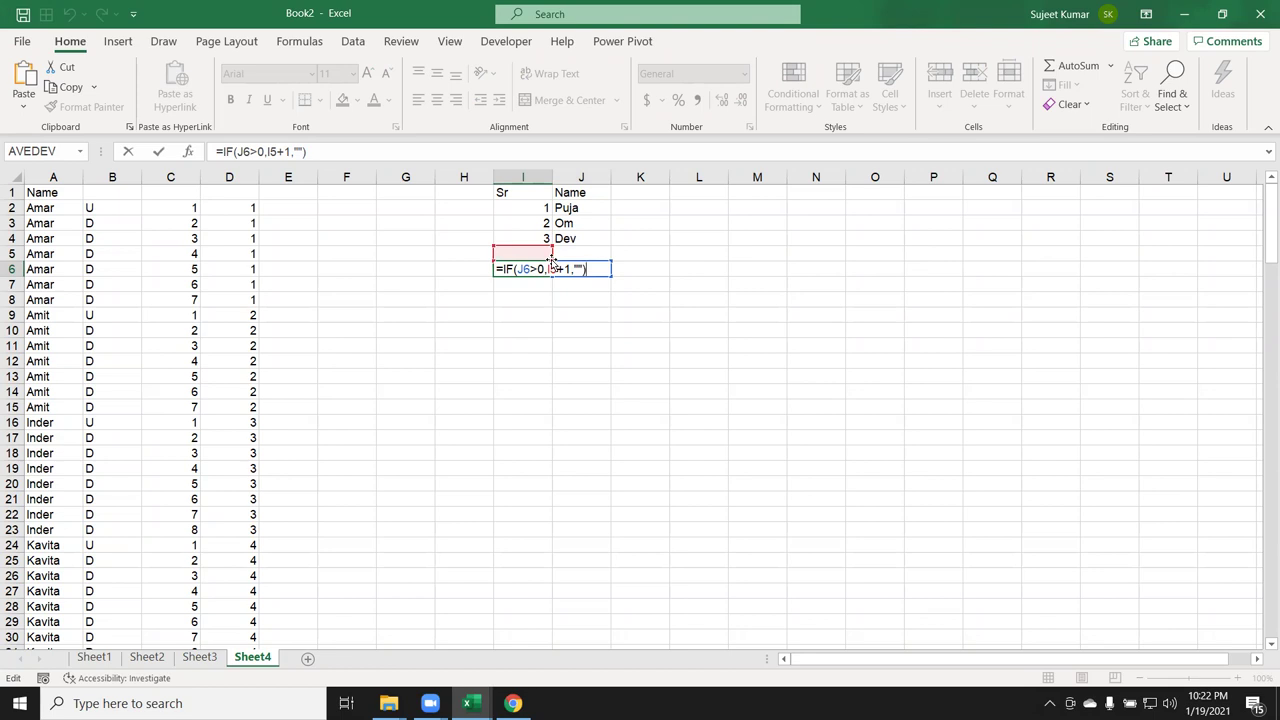
pyautogui.press('Return')
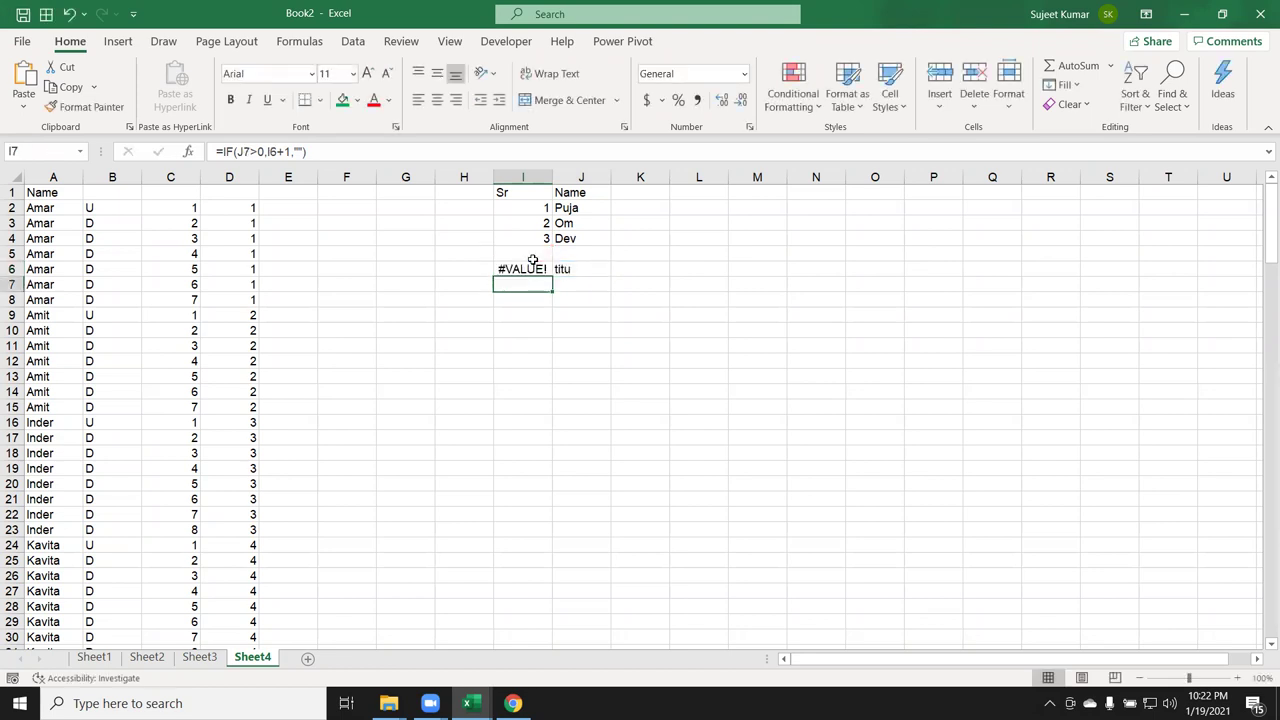
pyautogui.click(520, 268)
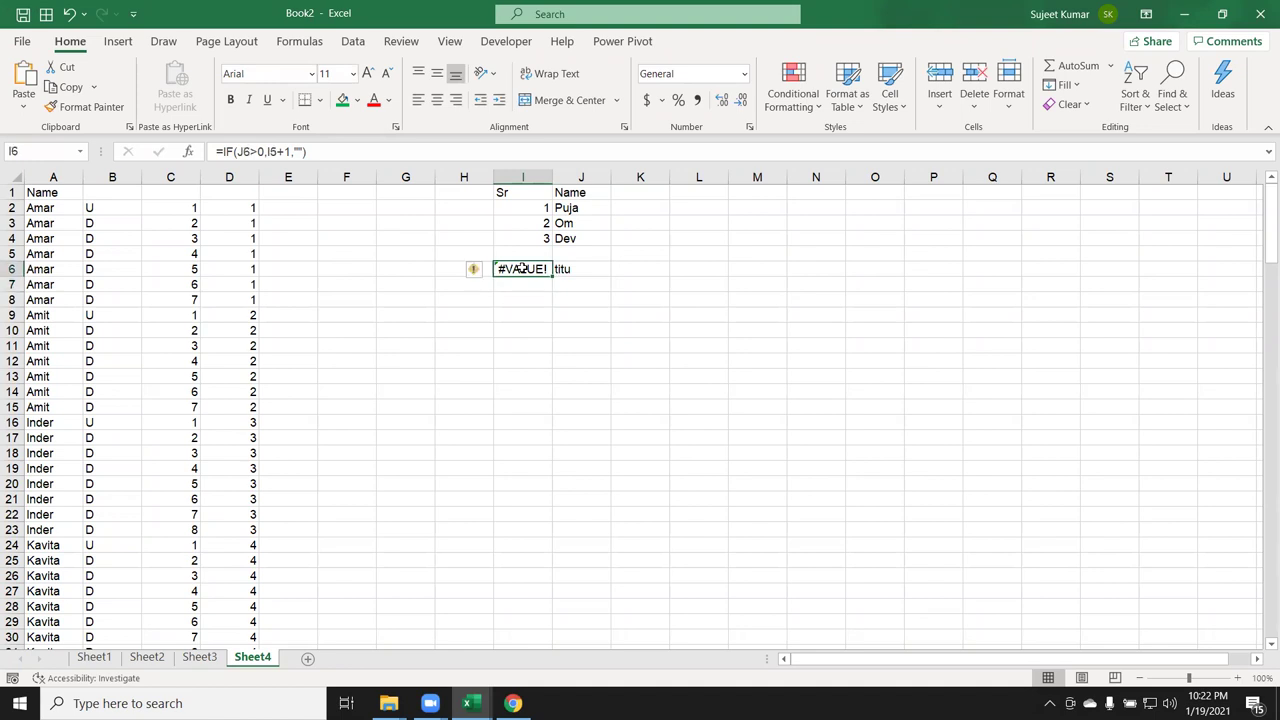
pyautogui.click(627, 205)
# Enter =IF(J2>0,MAX(K1:K1)+1,"") in K2 as a name-based serial formula.
pyautogui.write('=')
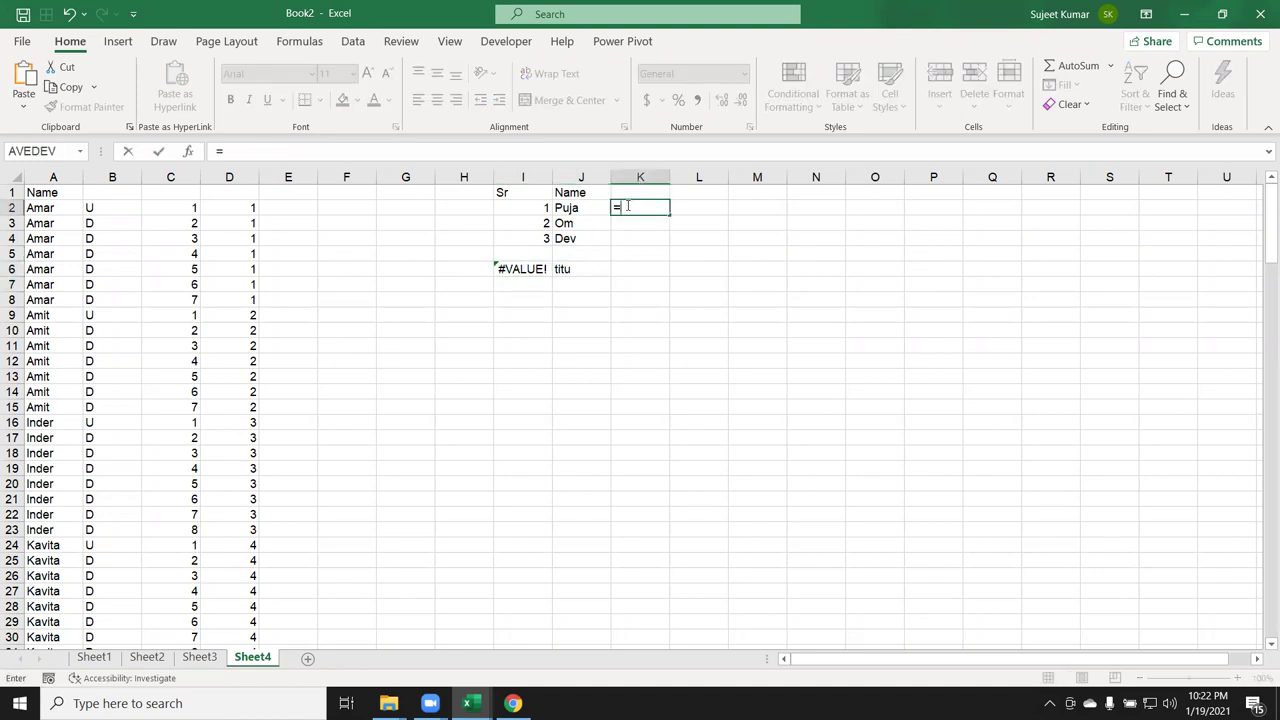
pyautogui.write('if')
pyautogui.press('Tab')
pyautogui.press('Left')
pyautogui.write('>0')
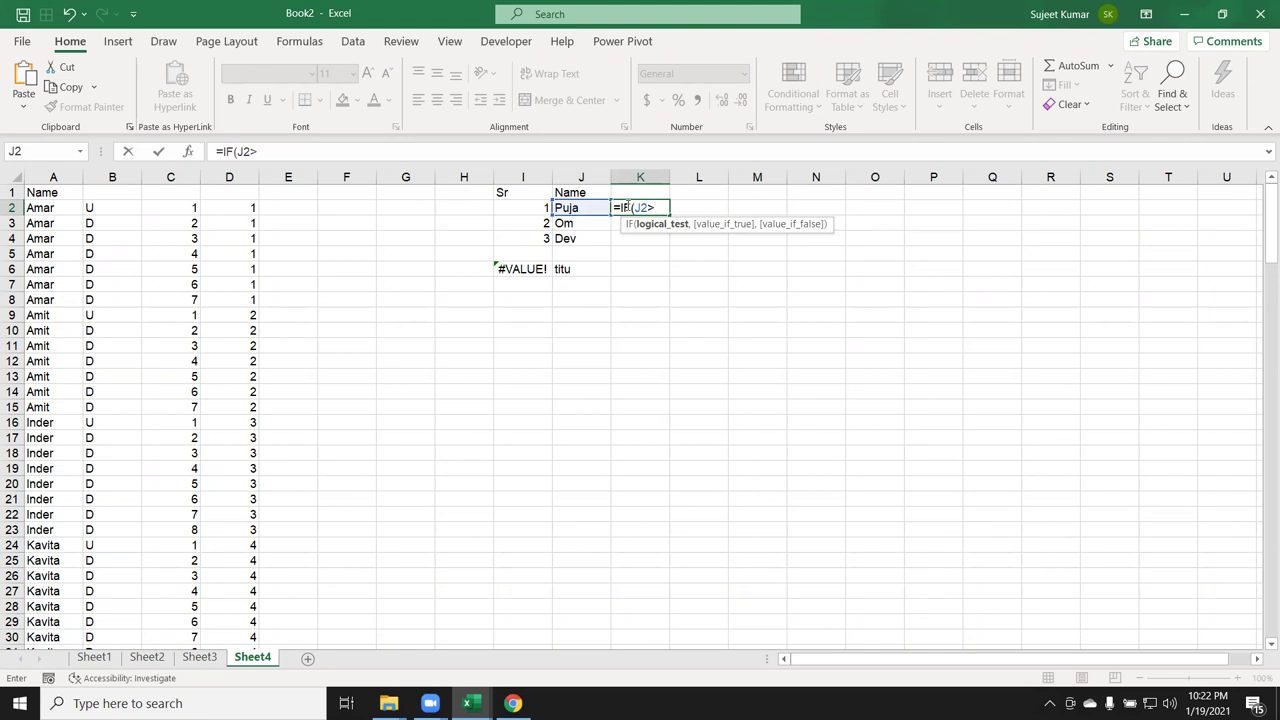
pyautogui.write(',ma')
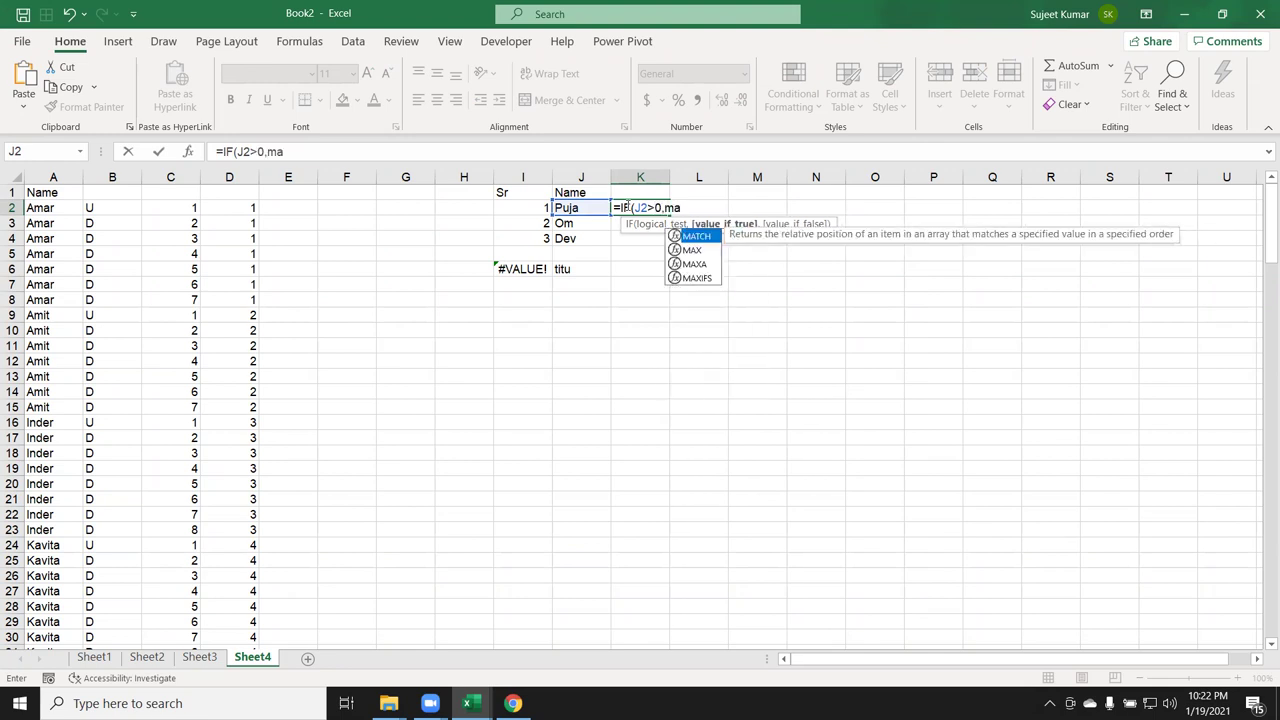
pyautogui.press('Down')
pyautogui.press('Tab')
pyautogui.press('Up')
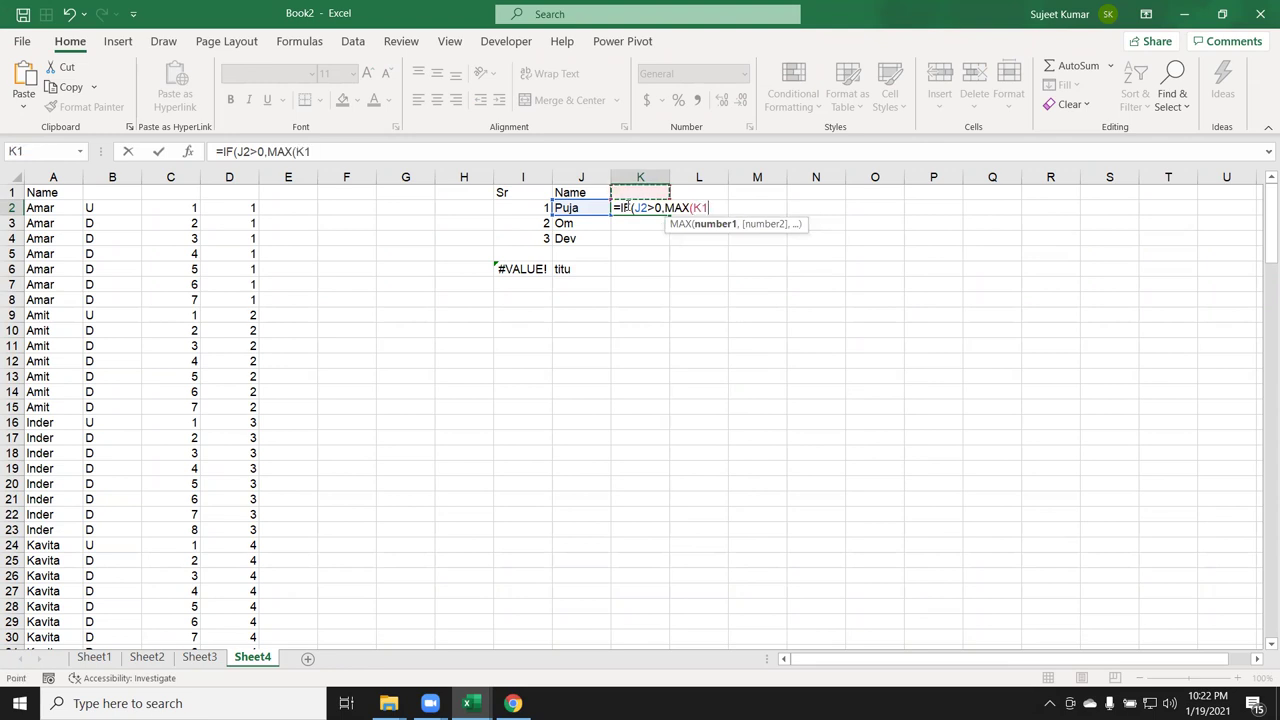
pyautogui.press('F8')
pyautogui.write('k')
pyautogui.press('BackSpace')
pyautogui.write(')+1,"")')
pyautogui.press('Return')
# Anchor the MAX range start so K2 reads =IF(J2>0,MAX($K$1:K1)+1,"").
pyautogui.click(624, 207)
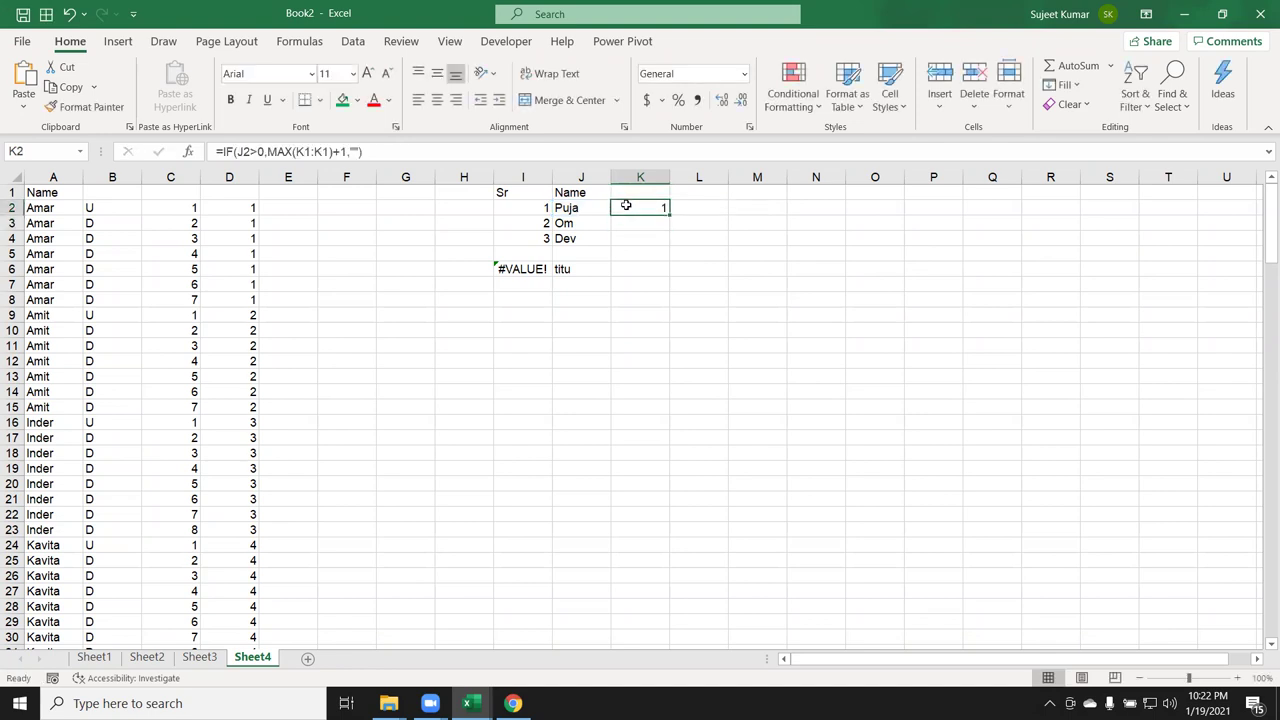
pyautogui.doubleClick(656, 209)
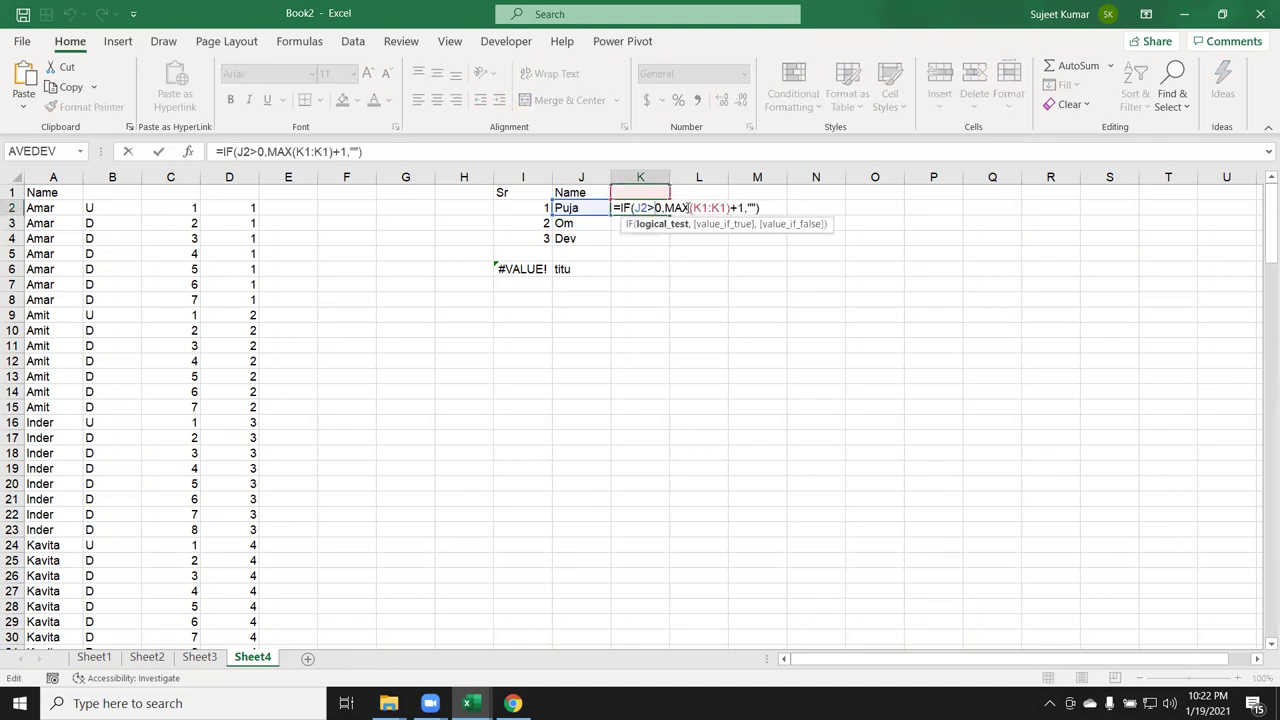
pyautogui.click(703, 207)
pyautogui.press('F4')
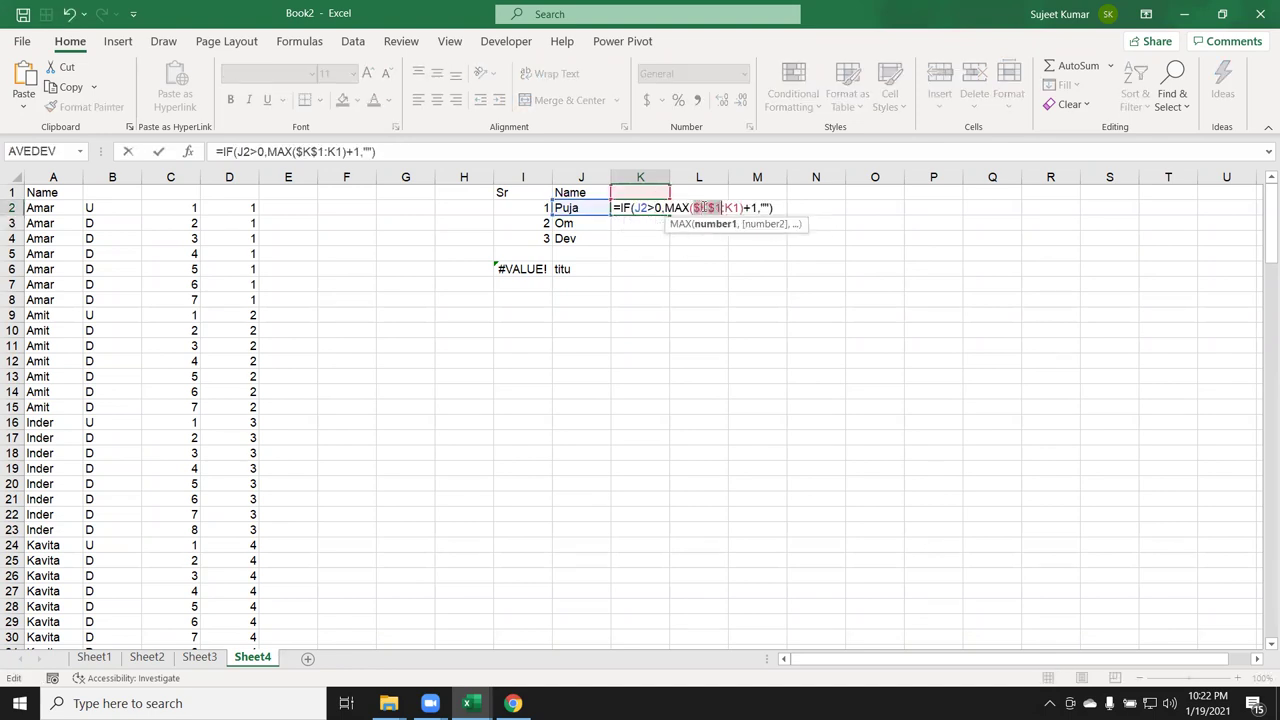
pyautogui.press('Return')
# Copy the K2 formula down to K6, numbering names 1–4 and skipping the blank row.
pyautogui.click(660, 208)
pyautogui.moveTo(668, 214)
pyautogui.mouseDown()
pyautogui.moveTo(653, 296)
pyautogui.moveTo(645, 272)
pyautogui.mouseUp()
pyautogui.click(640, 269)
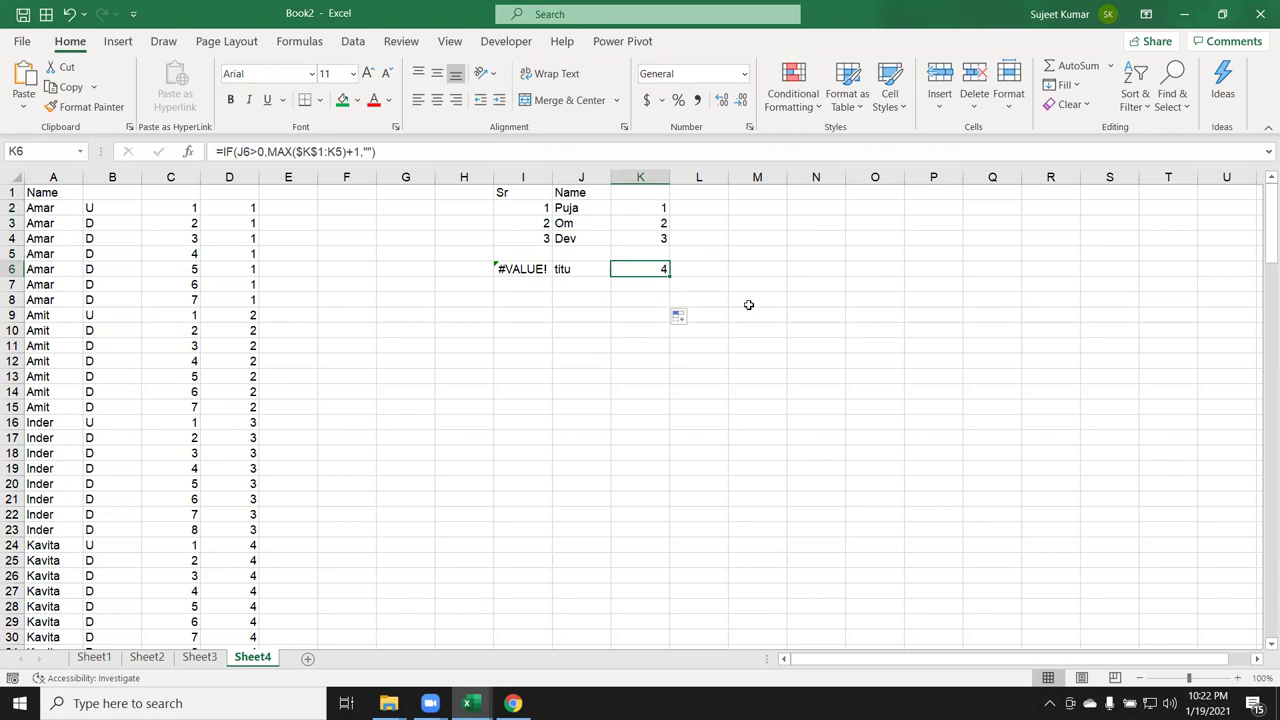
pyautogui.press('Up')
pyautogui.press('Up')
pyautogui.press('Up')
pyautogui.press('Up')
pyautogui.press('Up')
# Head a new serial list 'Sr' in O4 with 1 in O5.
pyautogui.press('Right')
pyautogui.press('Right')
pyautogui.press('Right')
pyautogui.press('Right')
pyautogui.press('Right')
pyautogui.press('Right')
pyautogui.press('Right')
pyautogui.press('Right')
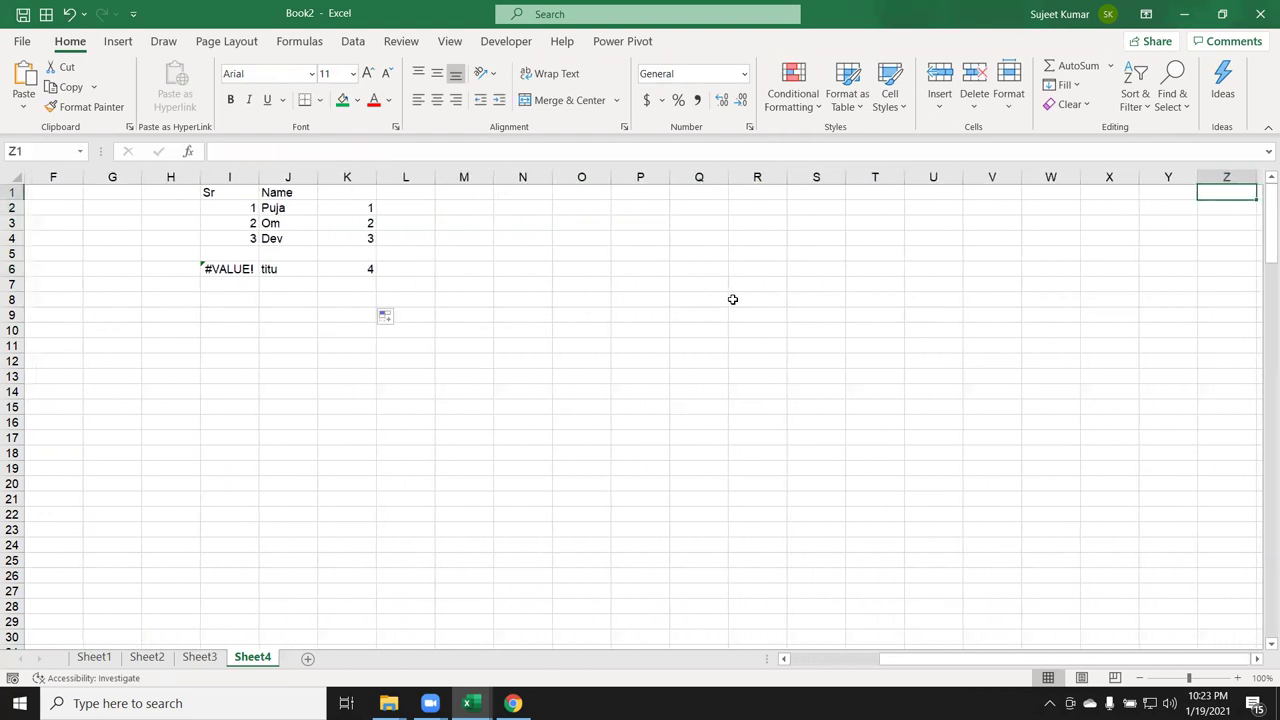
pyautogui.click(631, 195)
pyautogui.press('Down')
pyautogui.press('Down')
pyautogui.press('Down')
pyautogui.press('Left')
pyautogui.write('Sr')
pyautogui.press('Return')
pyautogui.write('1')
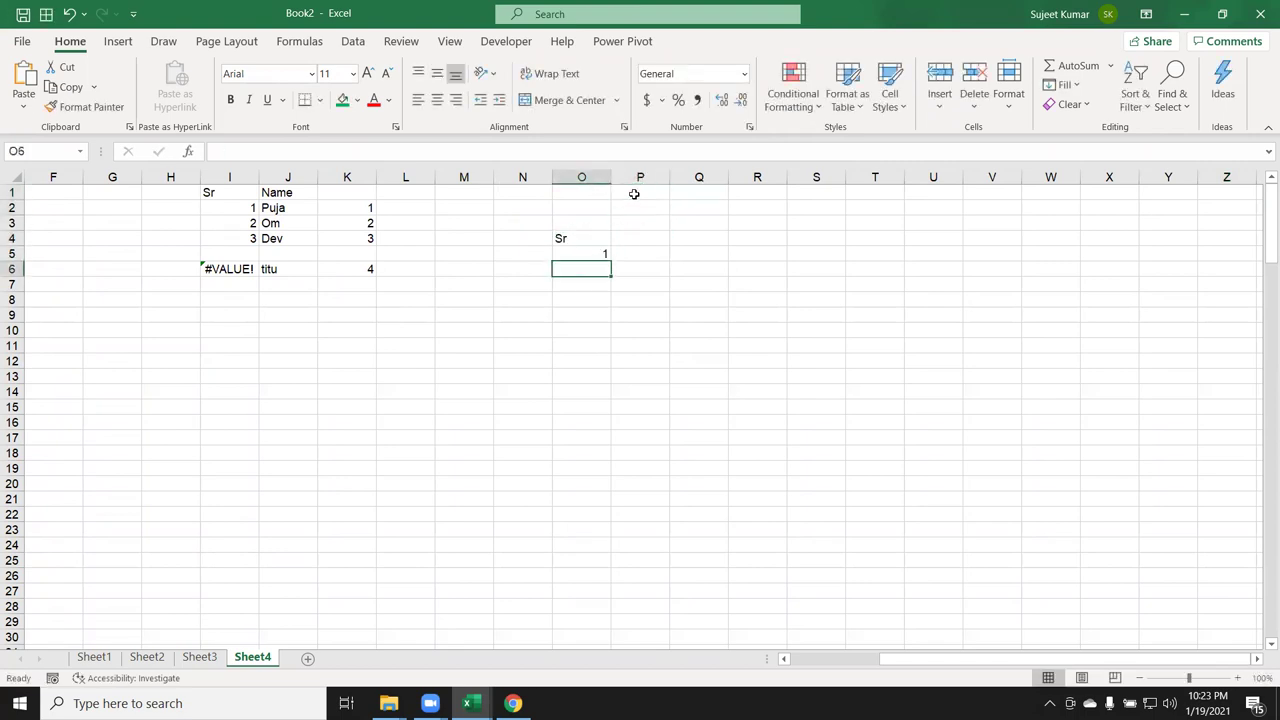
pyautogui.click(634, 193)
# Add a 'Top' label in P1 with a limit of 15 in Q1.
pyautogui.write('Top')
pyautogui.press('Return')
pyautogui.click(685, 192)
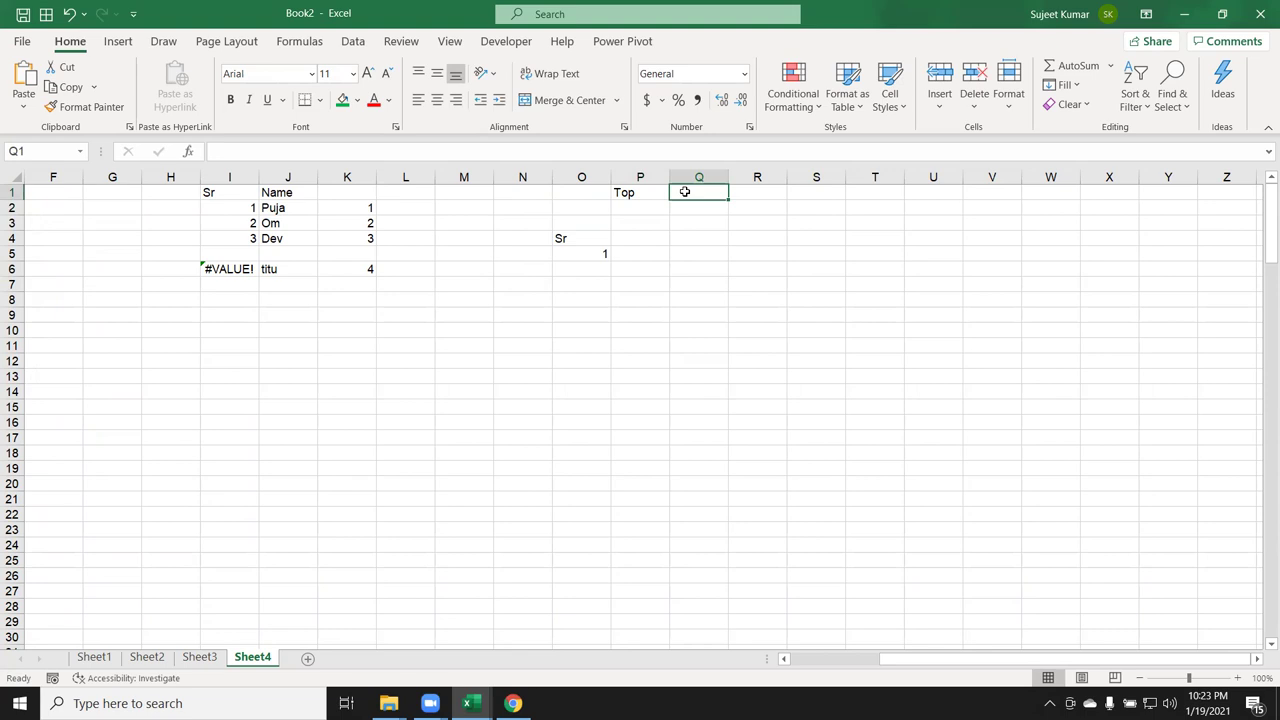
pyautogui.write('15')
pyautogui.press('Return')
pyautogui.click(594, 264)
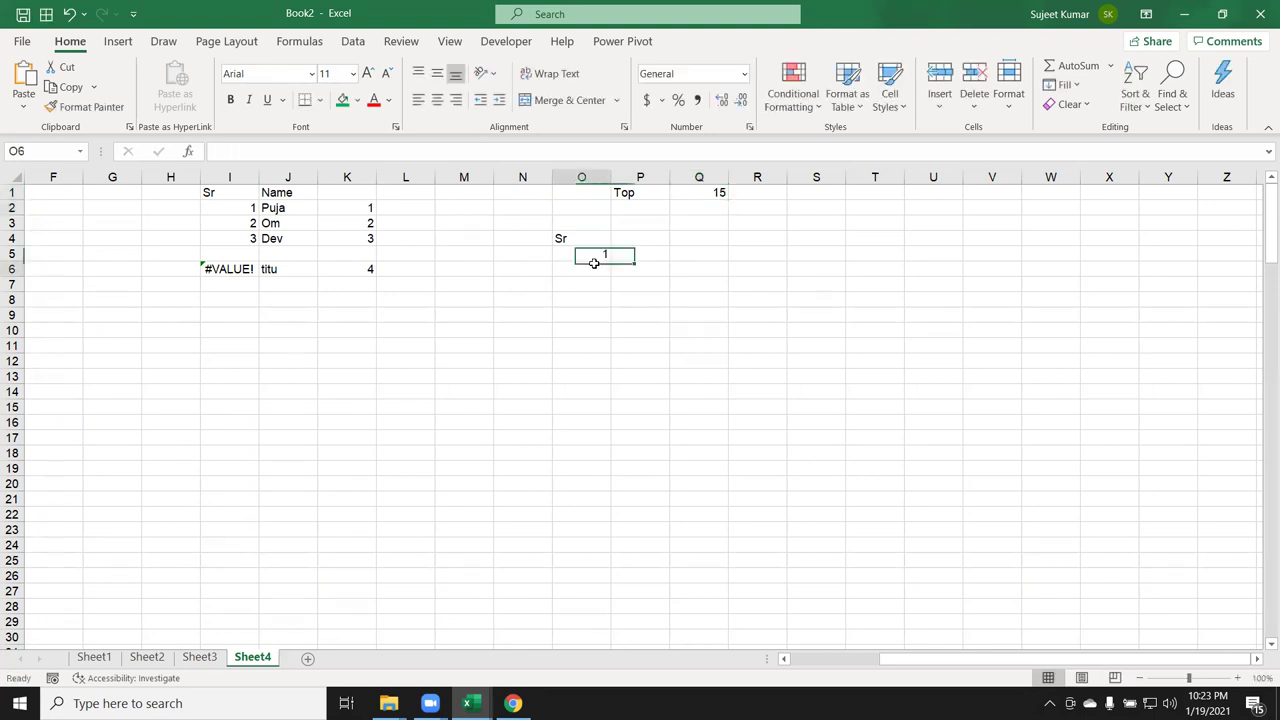
# Enter =IF(O5+1>Q1,"",O5+1) in O6 so it shows 2.
pyautogui.write('=if')
pyautogui.press('Tab')
pyautogui.click(596, 259)
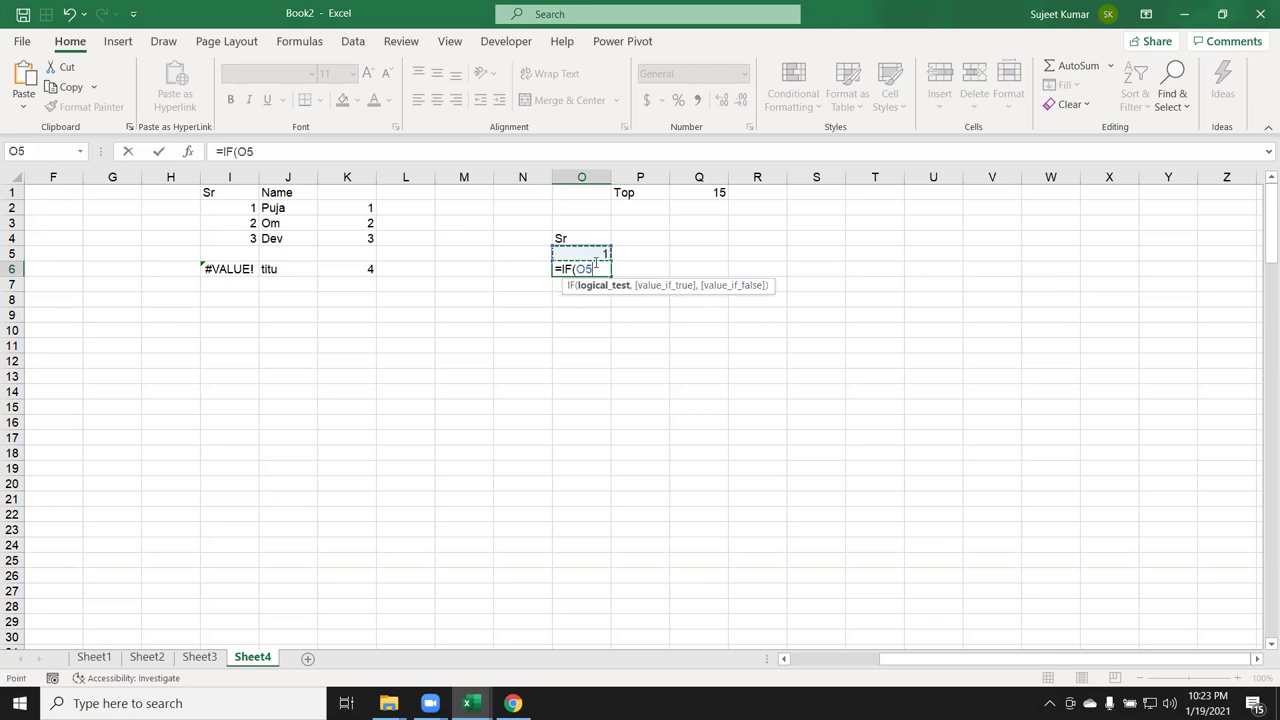
pyautogui.write('+1')
pyautogui.write('>')
pyautogui.click(690, 194)
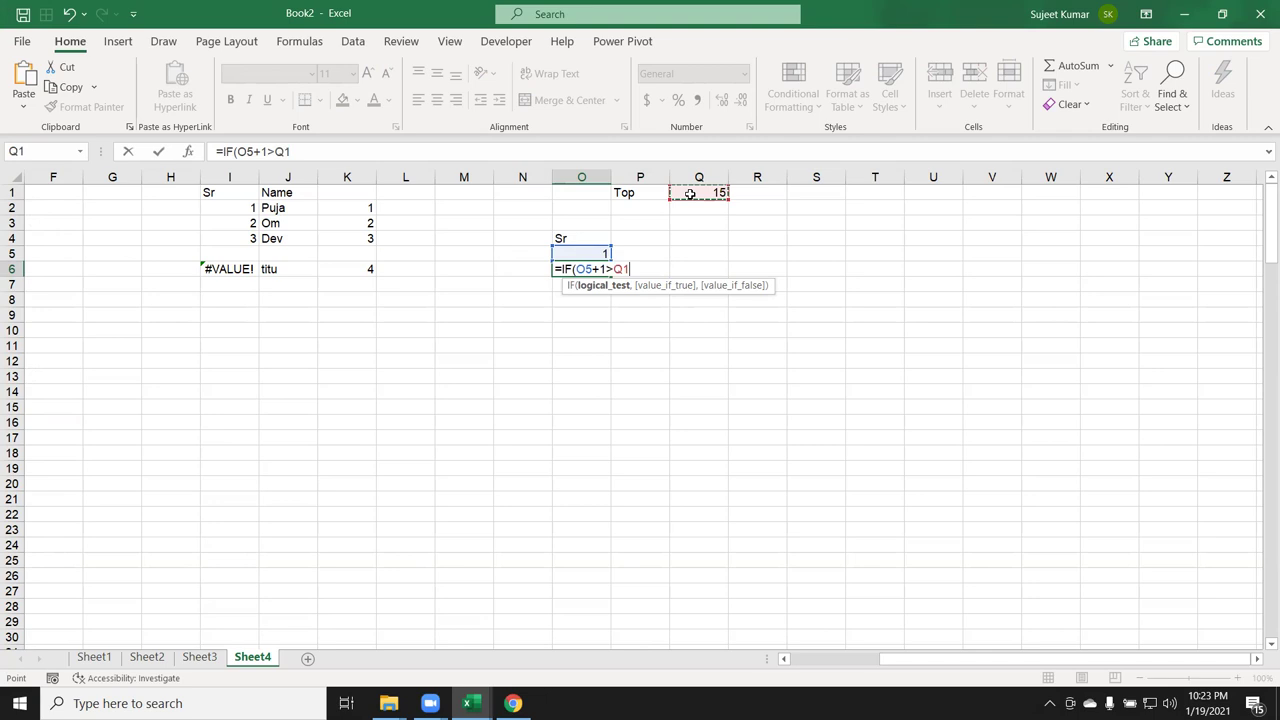
pyautogui.write(',')
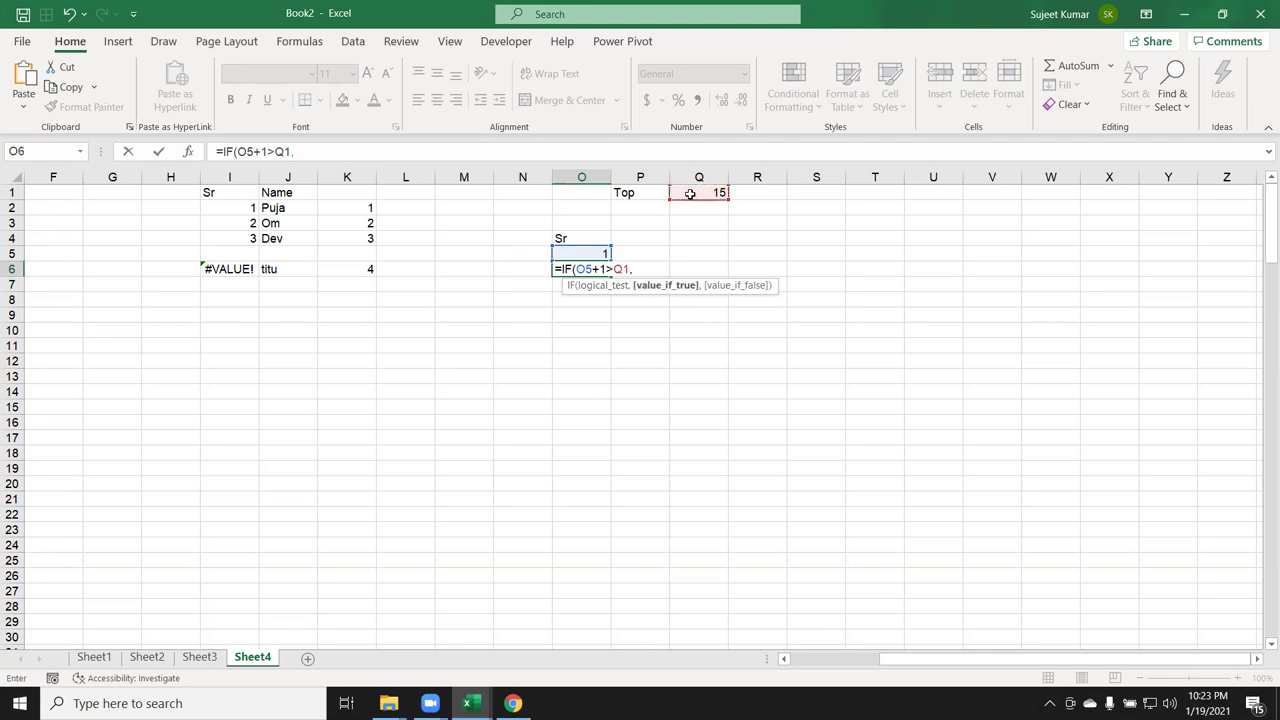
pyautogui.write('"",')
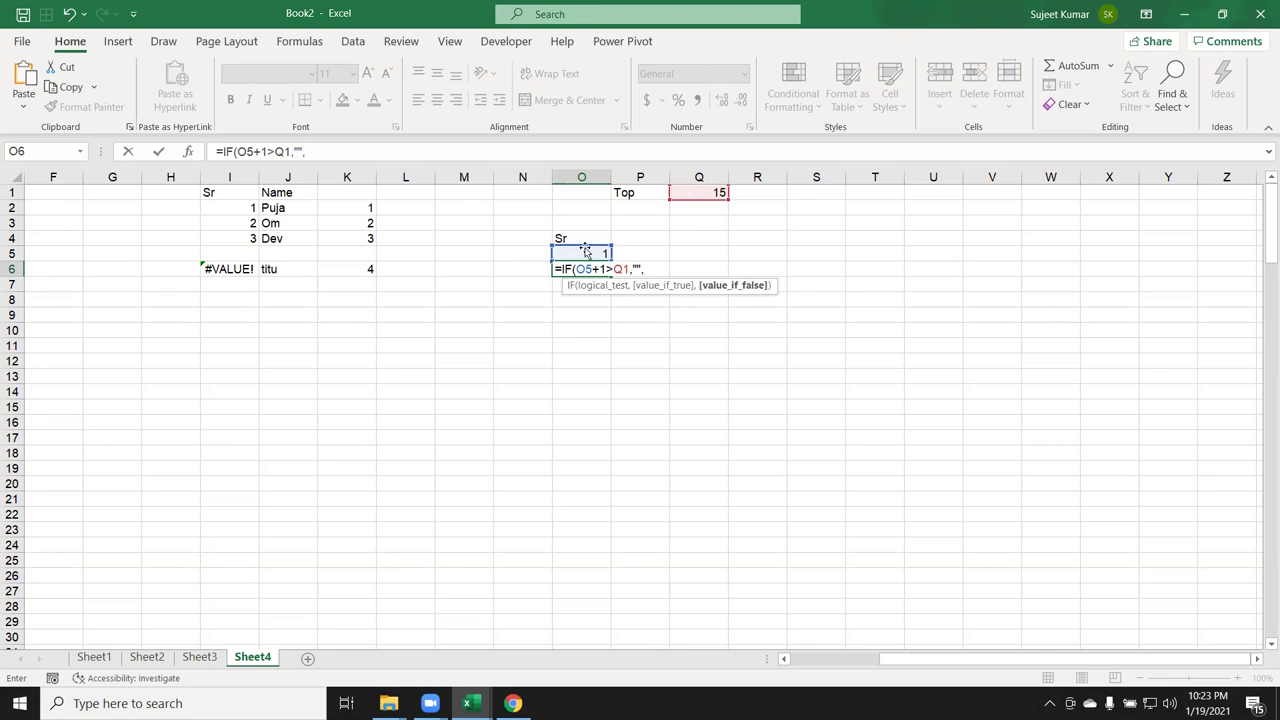
pyautogui.click(588, 253)
pyautogui.write('+')
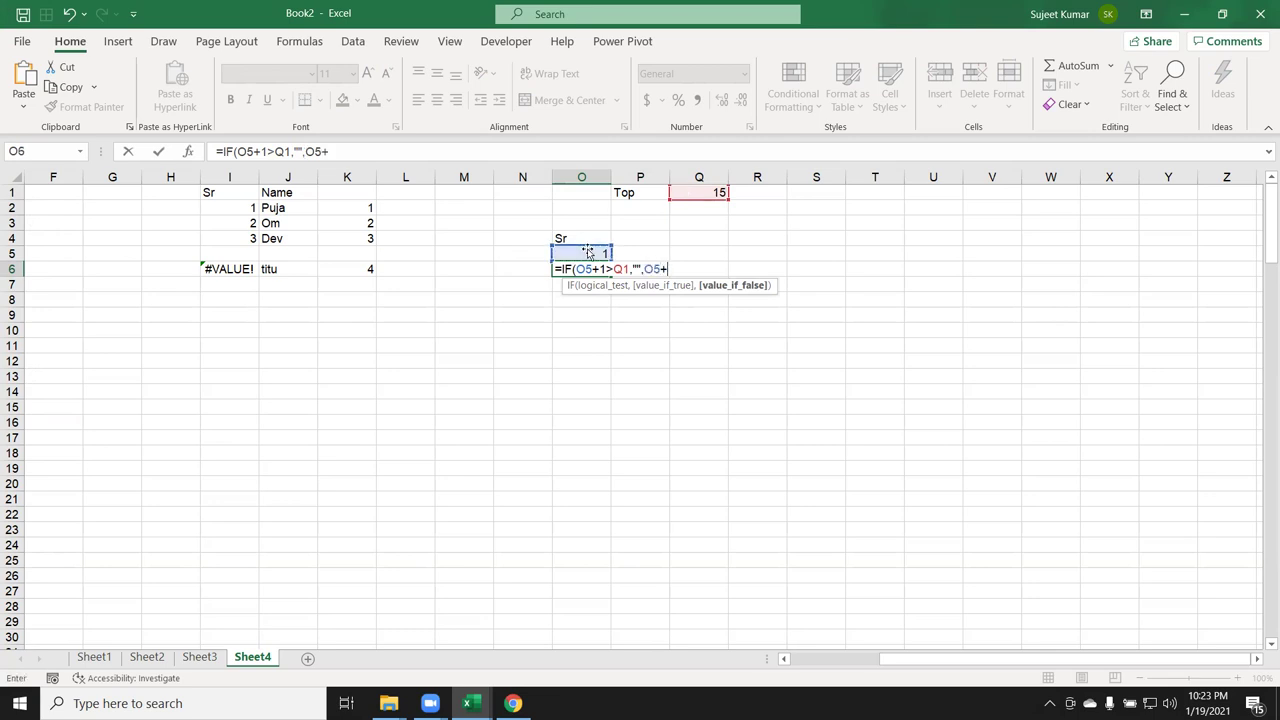
pyautogui.write('1')
pyautogui.press('Return')
# Fill the O6 formula down to O18 and review the #VALUE! results in column O.
pyautogui.click(590, 270)
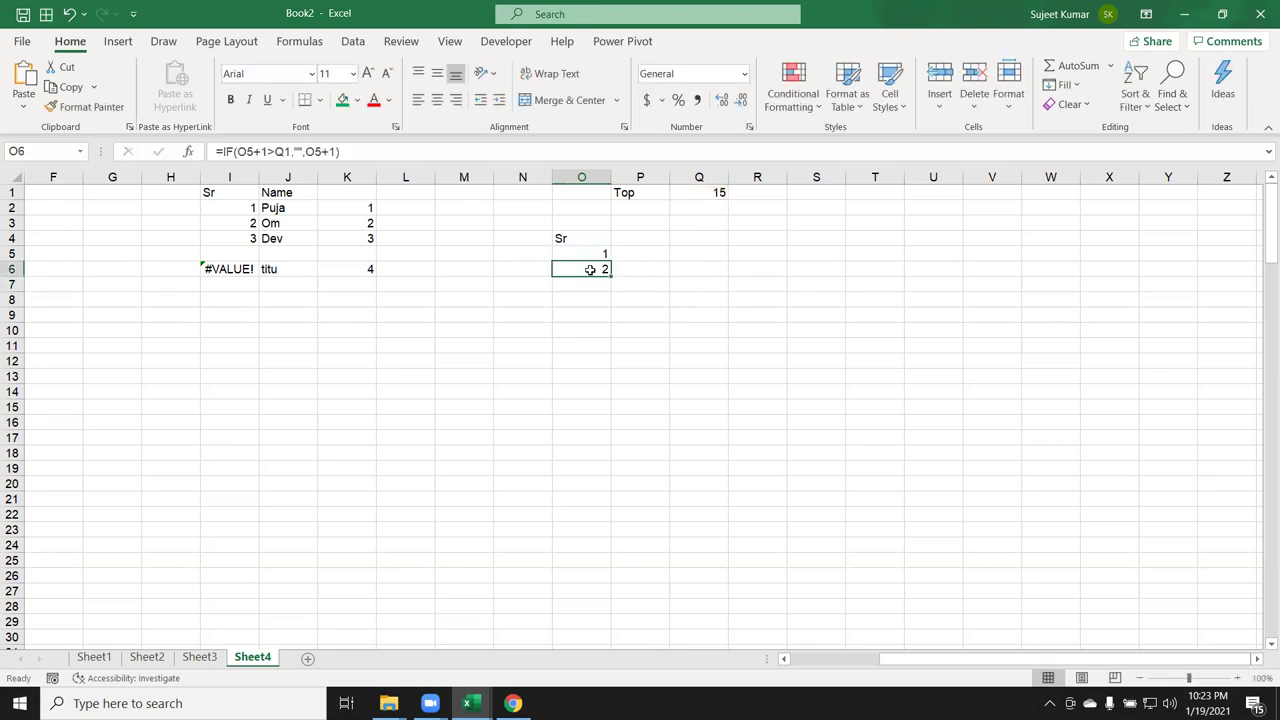
pyautogui.moveTo(610, 276); pyautogui.dragTo(587, 453)
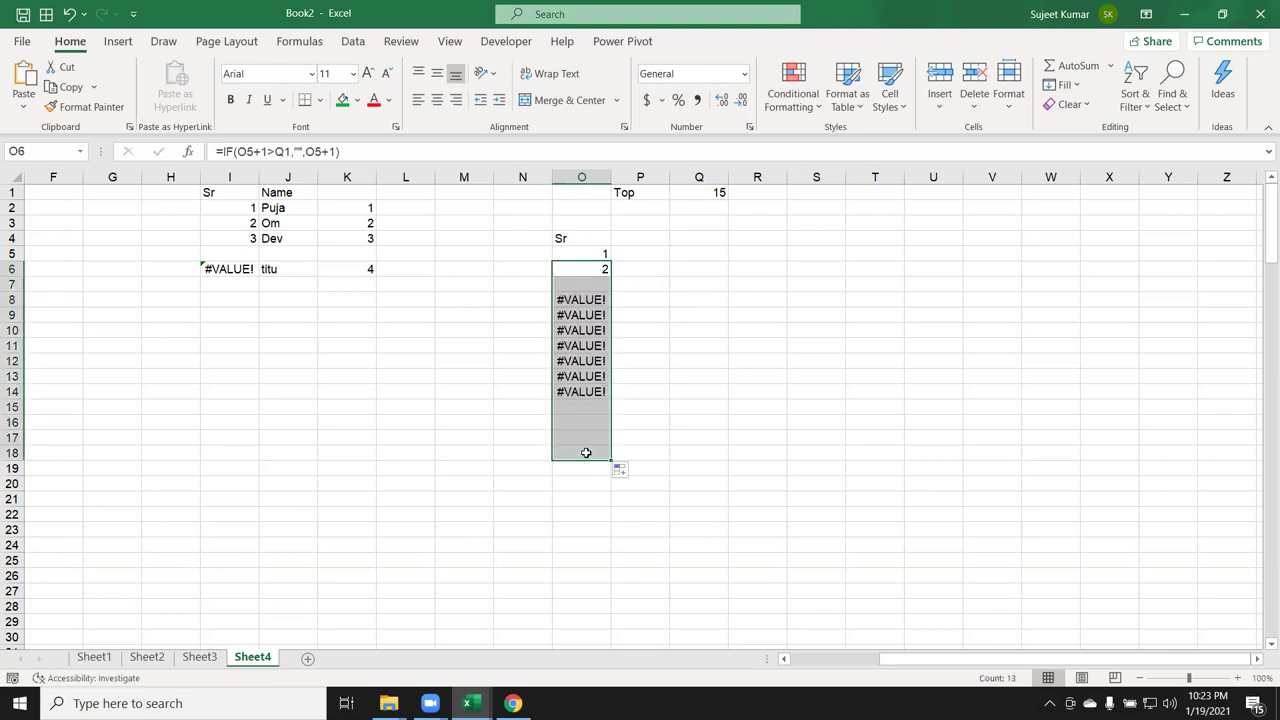
pyautogui.click(591, 285)
pyautogui.click(591, 285)
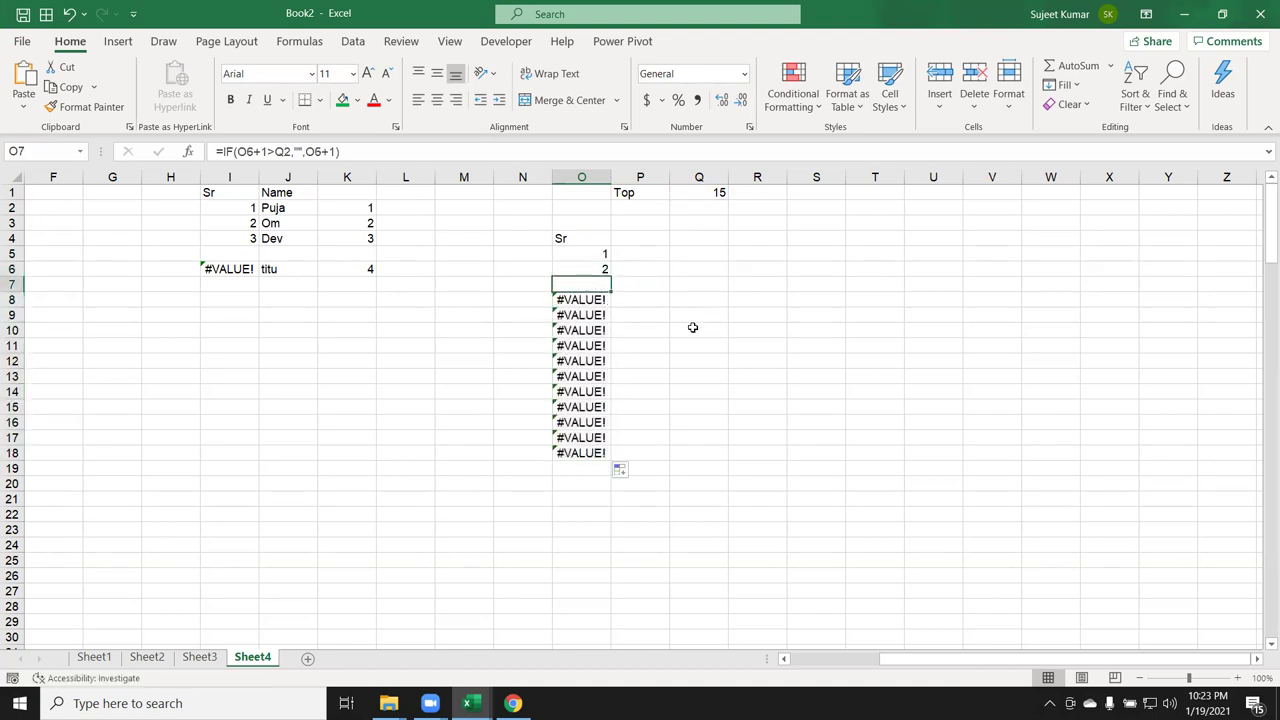
pyautogui.hotkey('ctrl', 'Down')
pyautogui.hotkey('ctrl', 'Down')
pyautogui.press('Up')
pyautogui.press('Up')
pyautogui.press('Up')
pyautogui.hotkey('ctrl', 'Up')
pyautogui.hotkey('ctrl', 'Up')
pyautogui.hotkey('ctrl', 'Up')
pyautogui.press('Down')
pyautogui.press('Down')
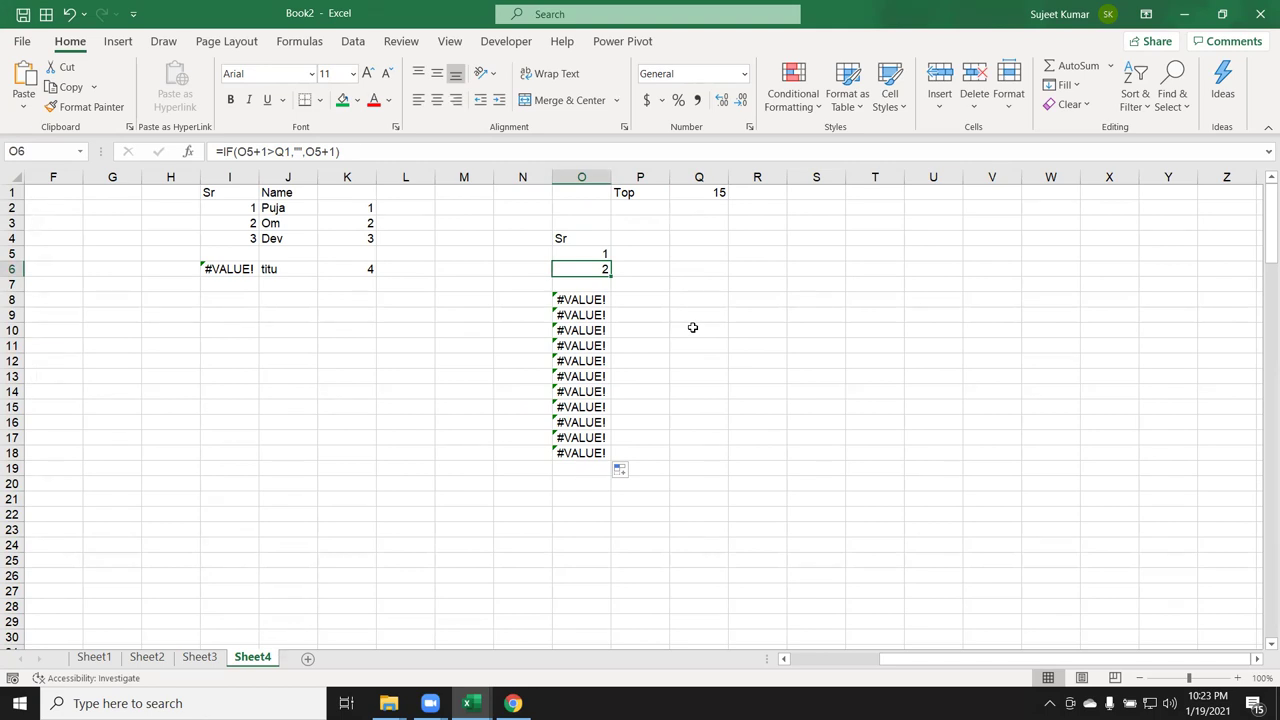
# Lock the limit as $Q$1 in O6's formula and fill it down to O27.
pyautogui.press('Down')
pyautogui.press('Down')
pyautogui.doubleClick(581, 270)
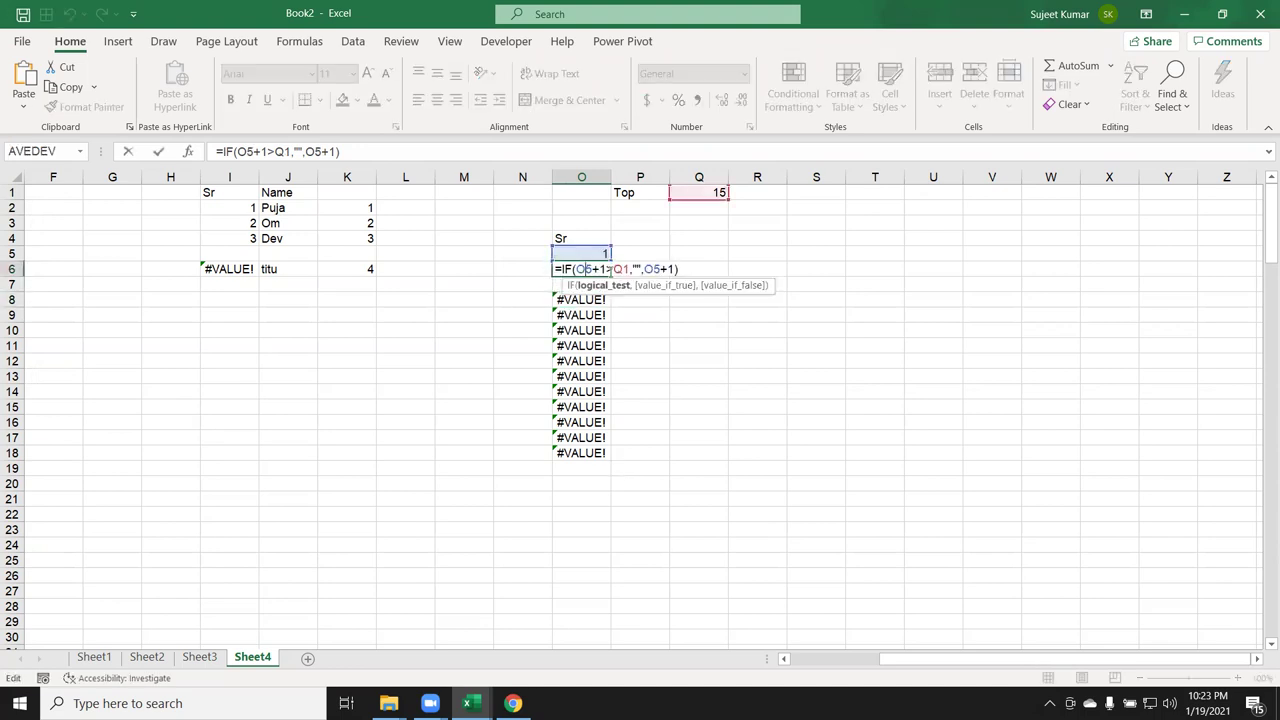
pyautogui.press('F4')
pyautogui.press('Return')
pyautogui.click(592, 270)
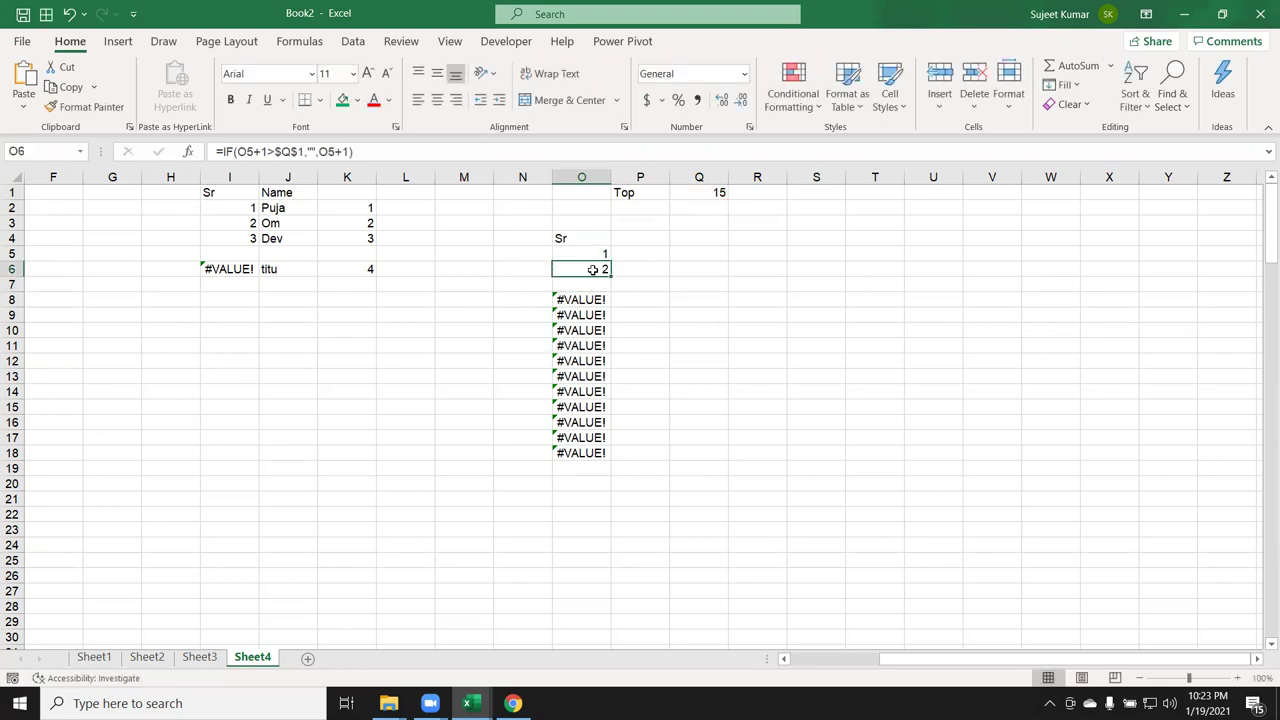
pyautogui.moveTo(611, 275)
pyautogui.mouseDown()
pyautogui.moveTo(611, 457)
pyautogui.moveTo(589, 600)
pyautogui.mouseUp()
pyautogui.click(605, 453)
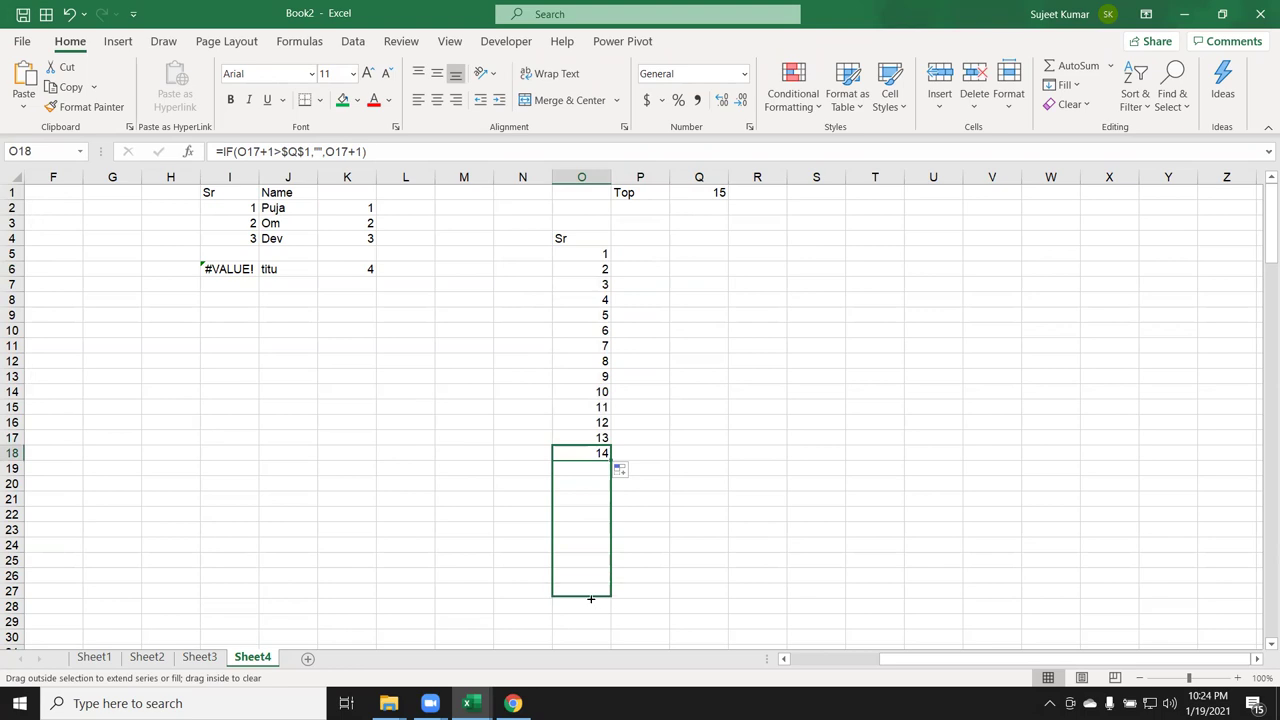
# Inspect the #VALUE! error in O21, comparing it with the error in I6.
pyautogui.click(565, 495)
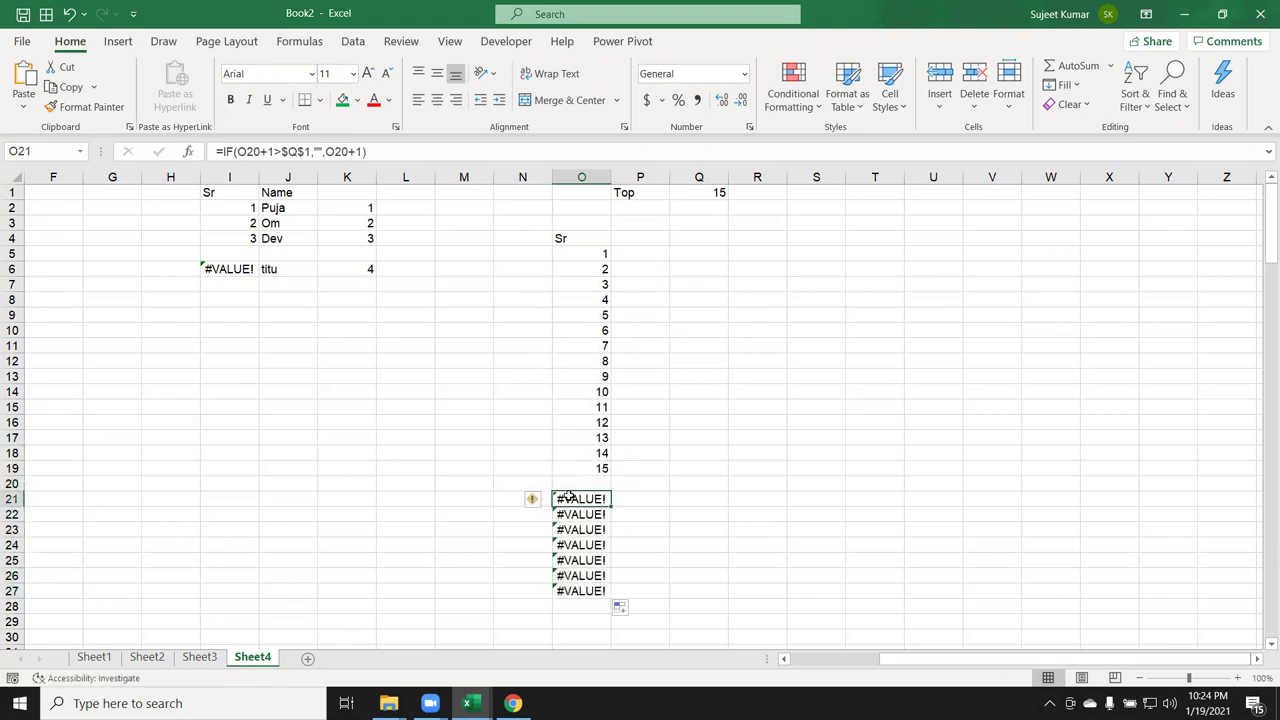
pyautogui.click(230, 272)
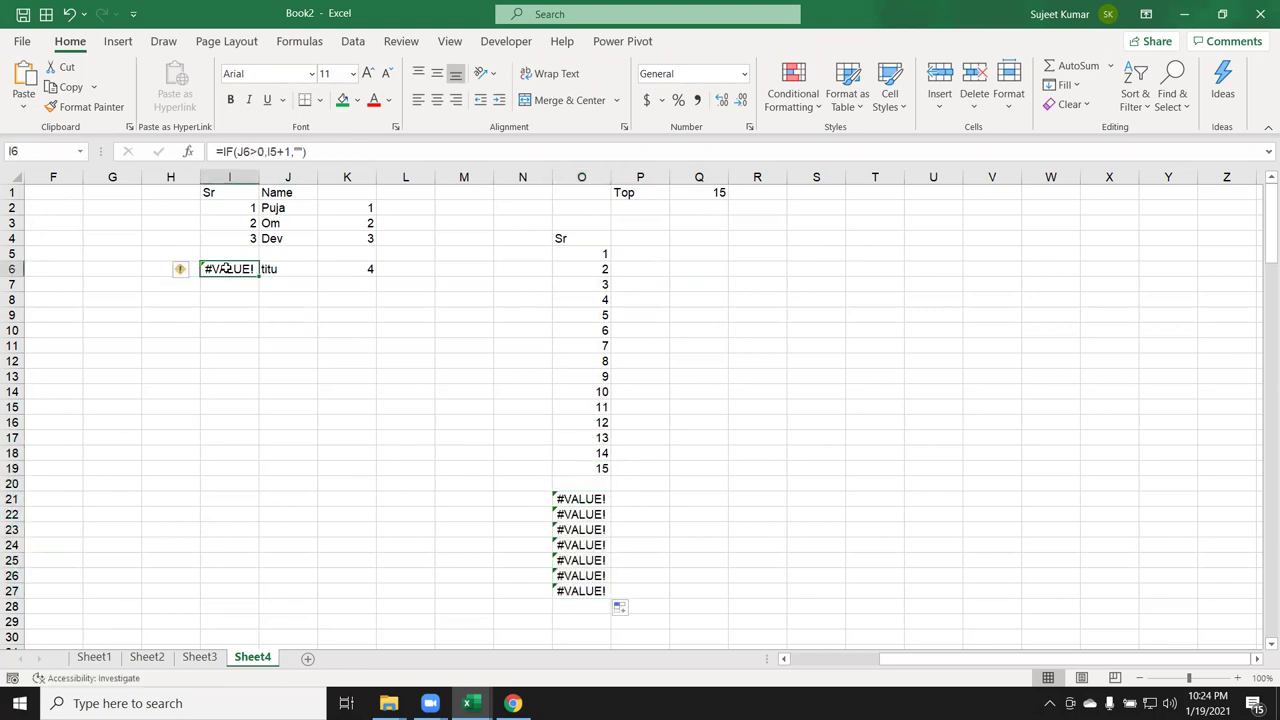
pyautogui.doubleClick(594, 499)
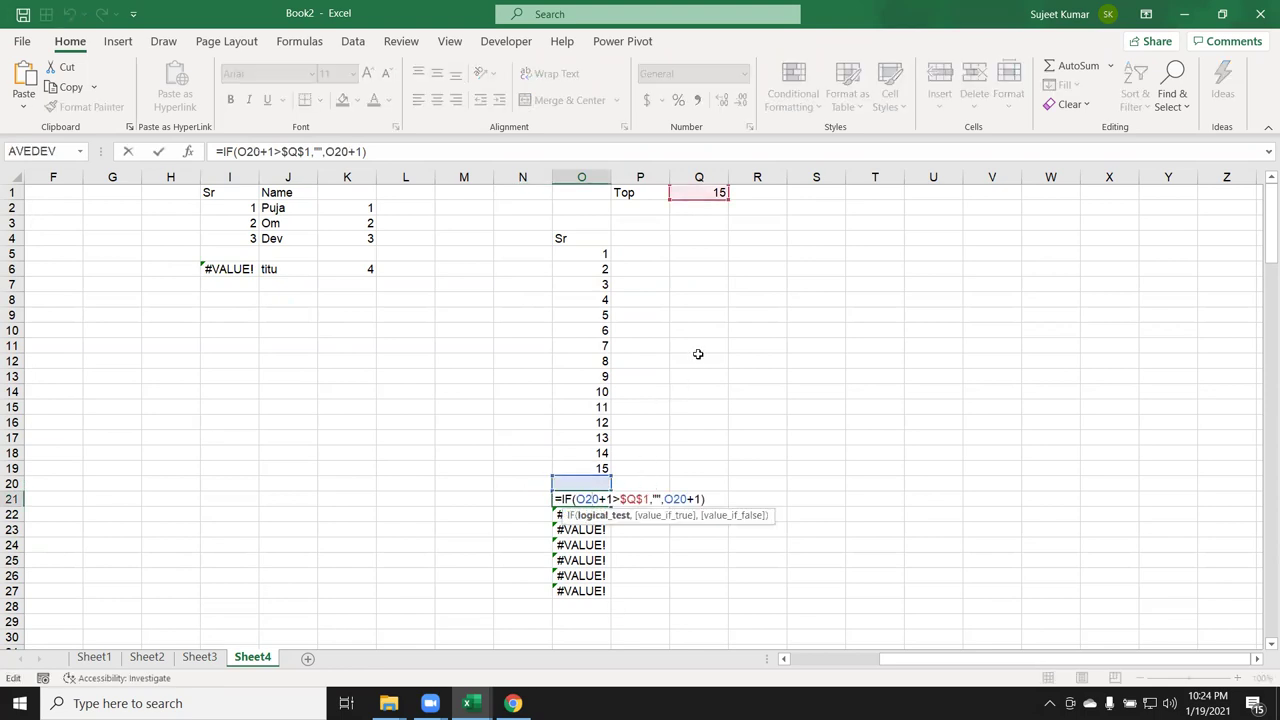
pyautogui.click(580, 266)
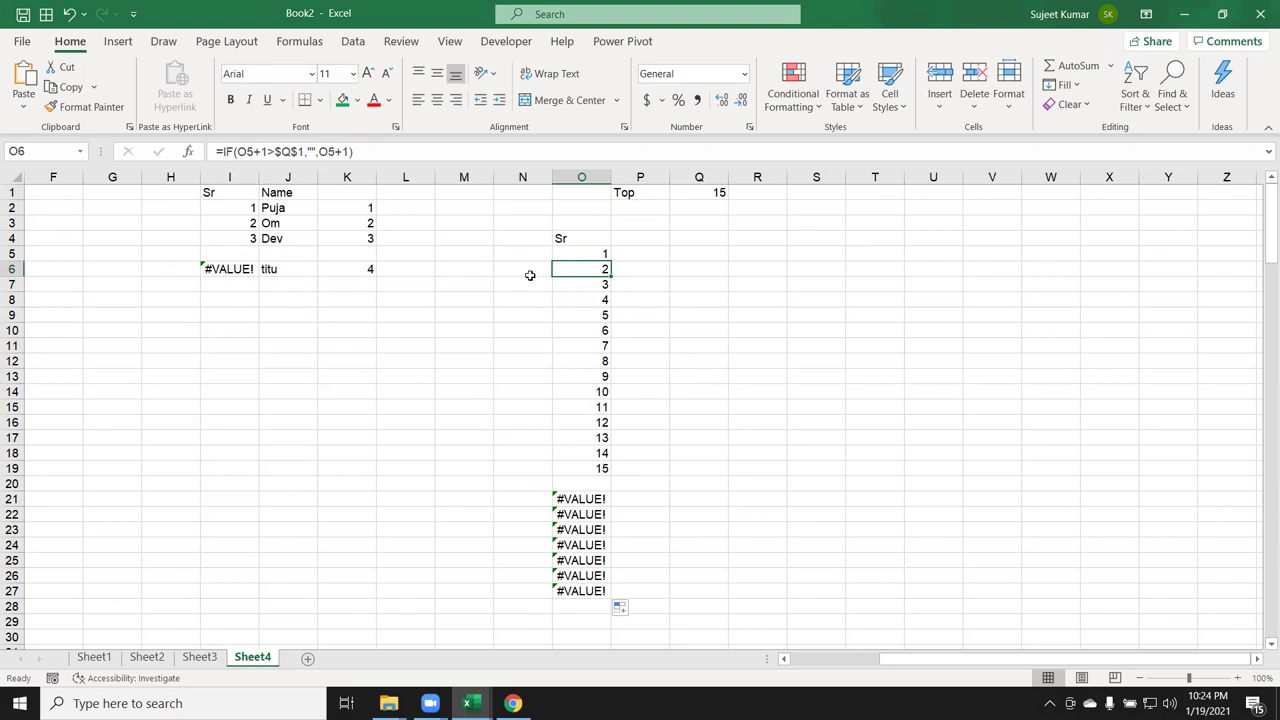
# Rewrite O6 as =IFERROR(IF(O5+1>$Q$1,"",O5+1),"") so errors show blank.
pyautogui.doubleClick(586, 275)
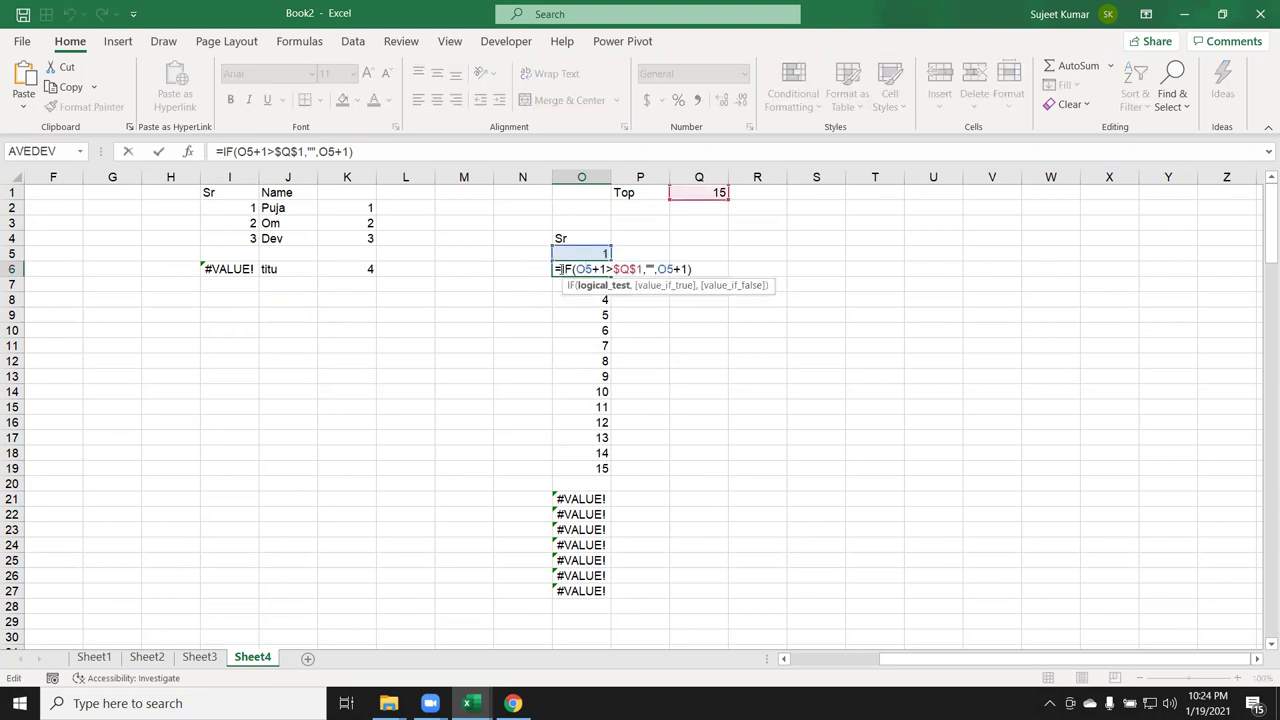
pyautogui.write('IF')
pyautogui.press('Down')
pyautogui.press('Tab')
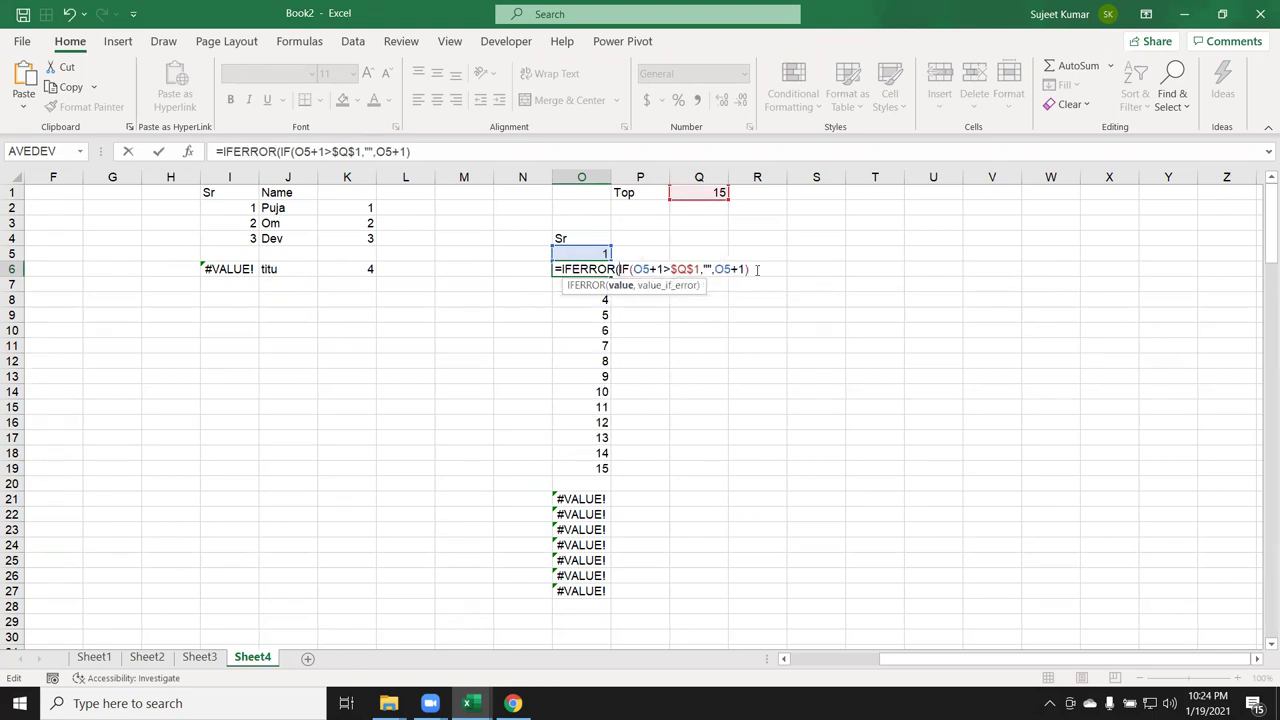
pyautogui.write(',')
pyautogui.press('Return')
pyautogui.press('Return')
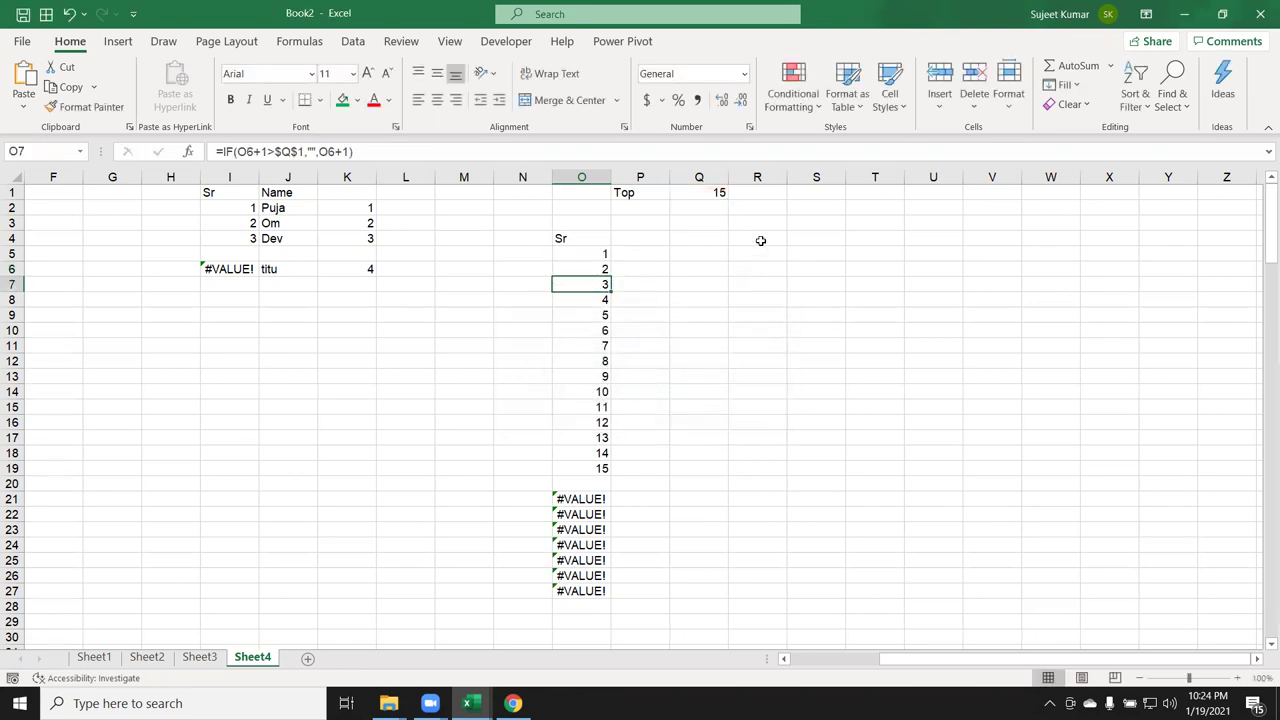
pyautogui.click(604, 268)
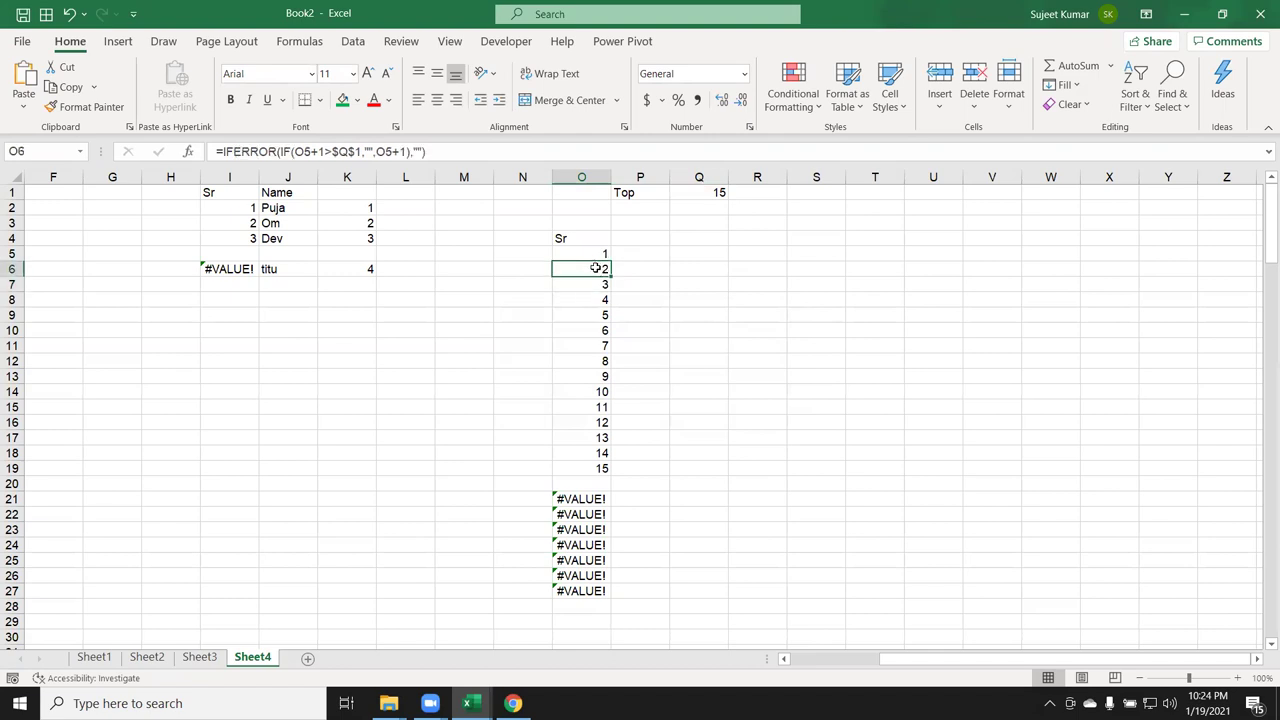
pyautogui.doubleClick(600, 268)
pyautogui.moveTo(617, 268); pyautogui.dragTo(758, 272)
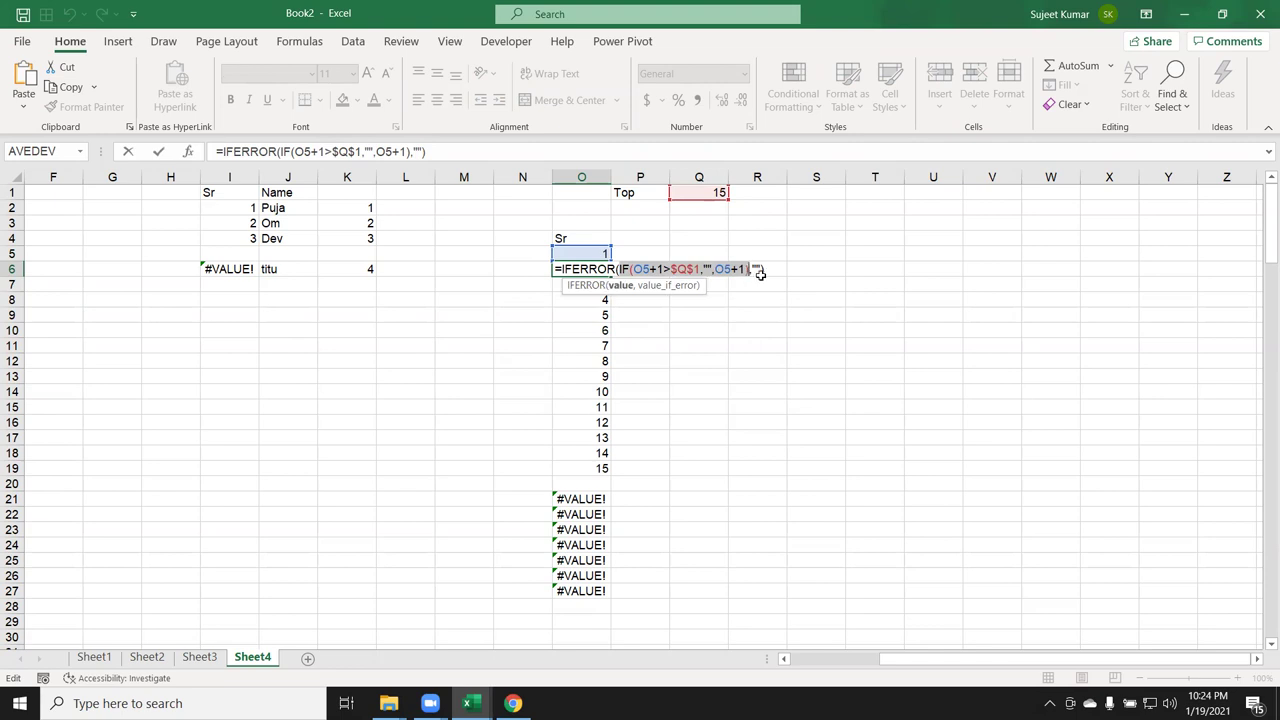
pyautogui.click(757, 268)
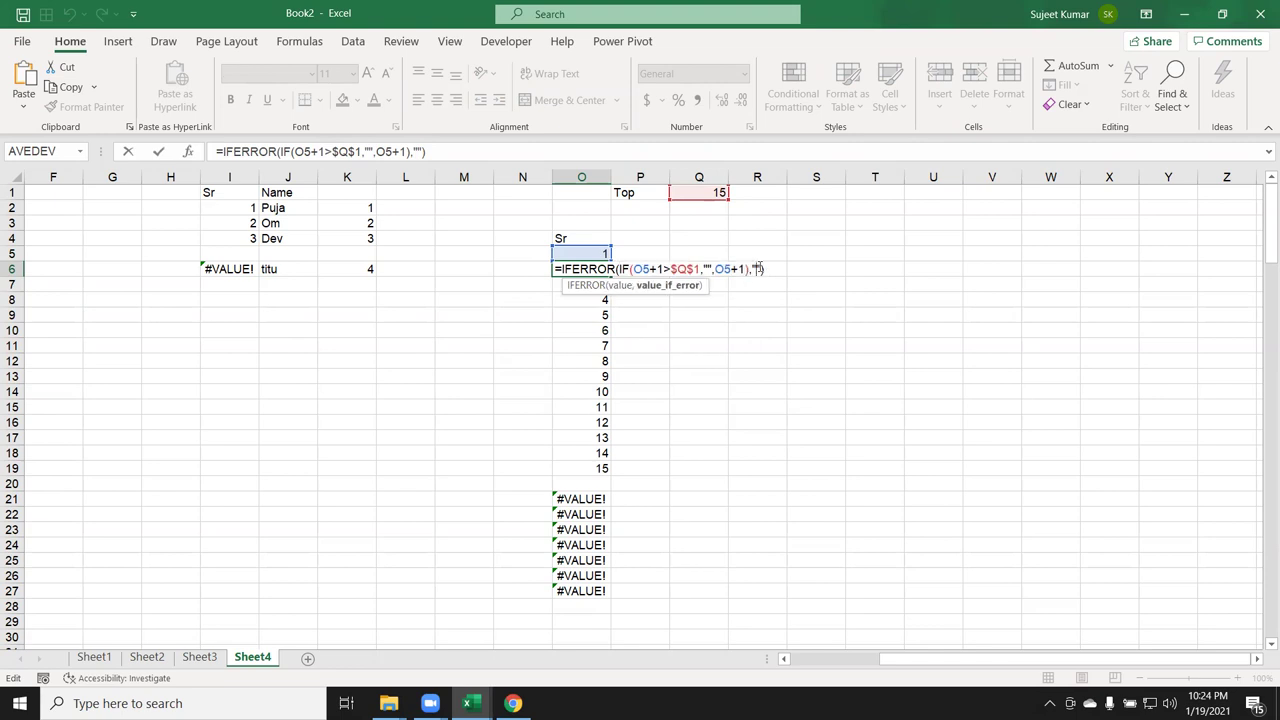
pyautogui.press('Return')
# Fill the IFERROR formula down to O27 and set the Top limit in Q1 to 10.
pyautogui.click(600, 269)
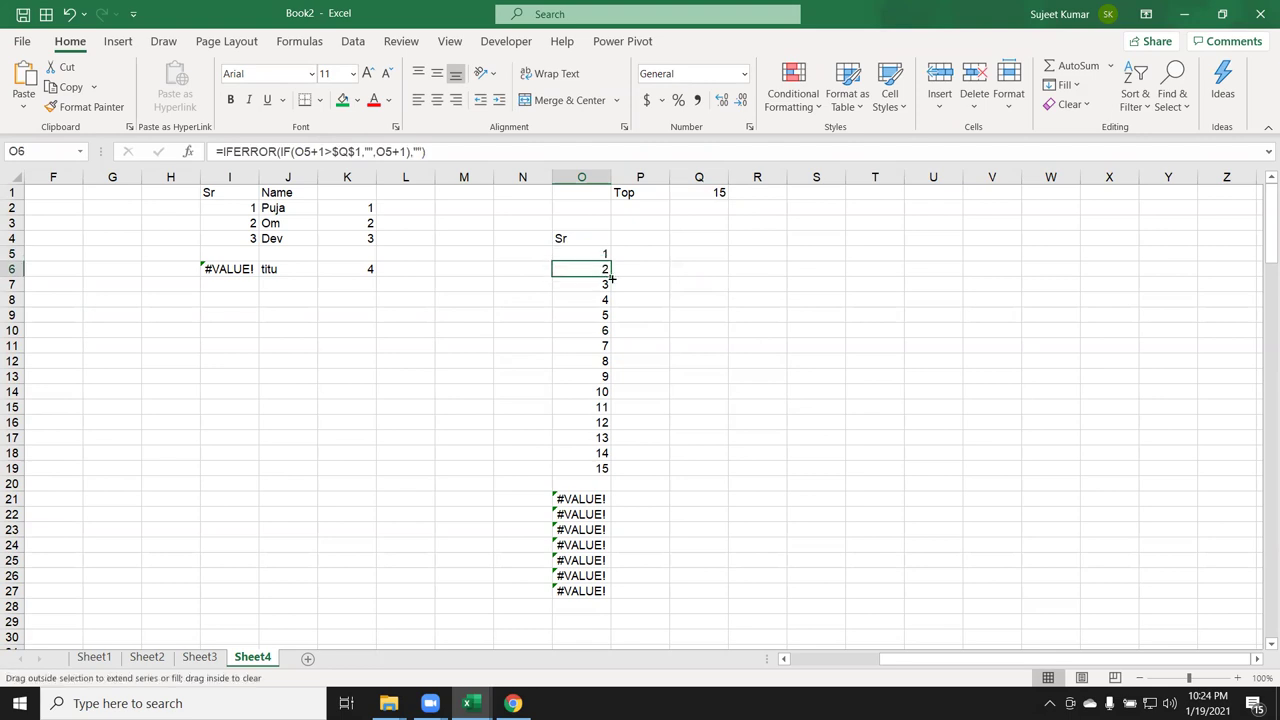
pyautogui.doubleClick(610, 276)
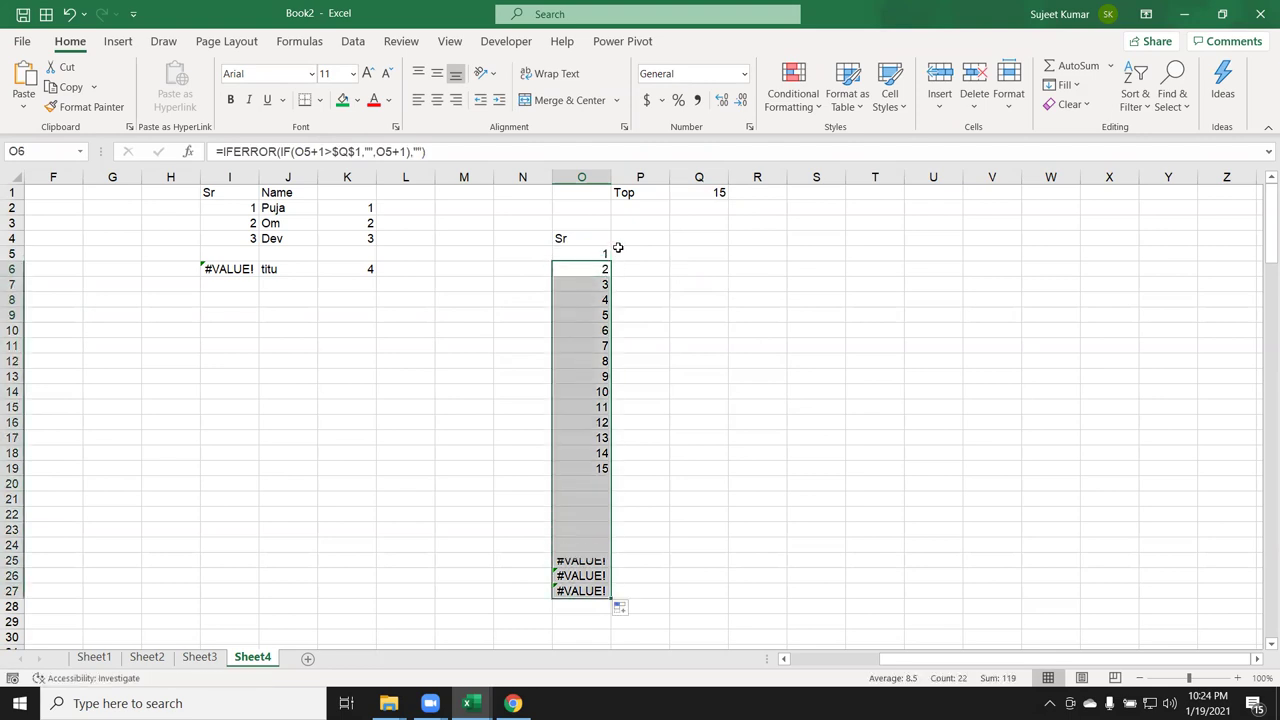
pyautogui.click(699, 188)
pyautogui.write('10')
pyautogui.press('Return')
# Raise the Top limit in Q1 to 20.
pyautogui.click(699, 188)
pyautogui.doubleClick(699, 188)
pyautogui.press('BackSpace')
pyautogui.press('BackSpace')
pyautogui.write('20')
pyautogui.press('Return')
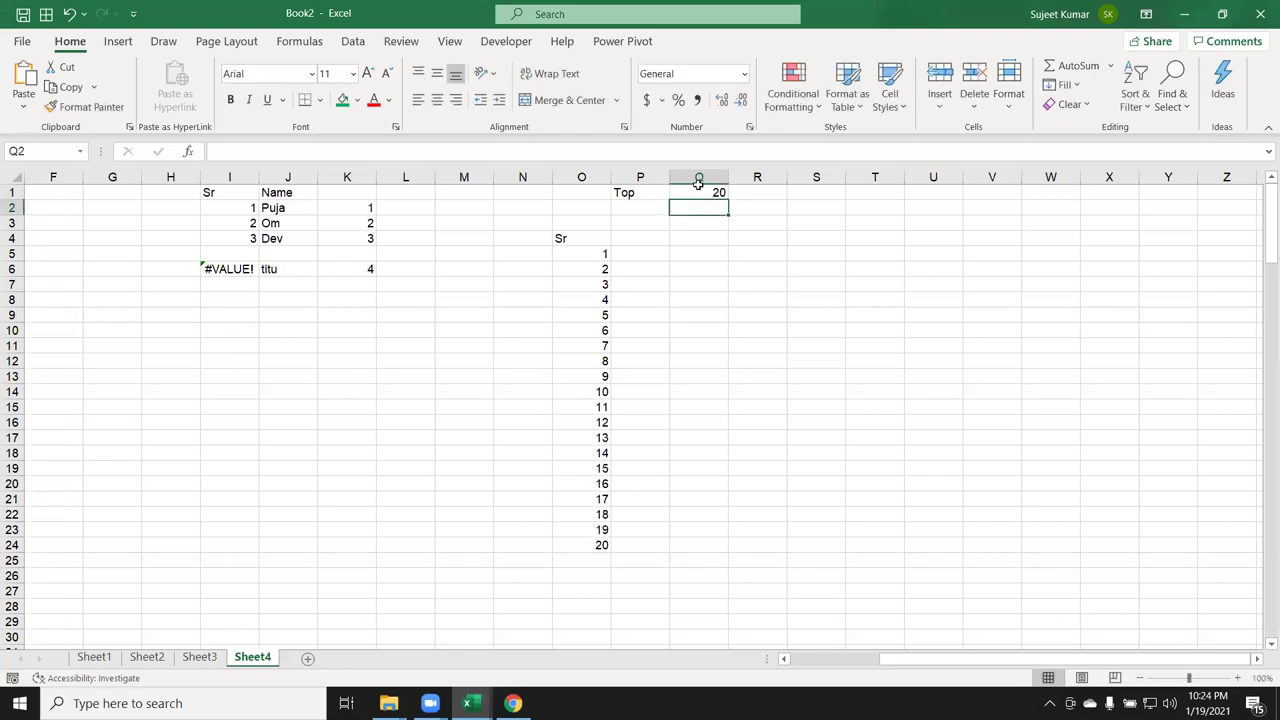
# Label N1 'Start' and make O5 read its value with =O1.
pyautogui.click(526, 195)
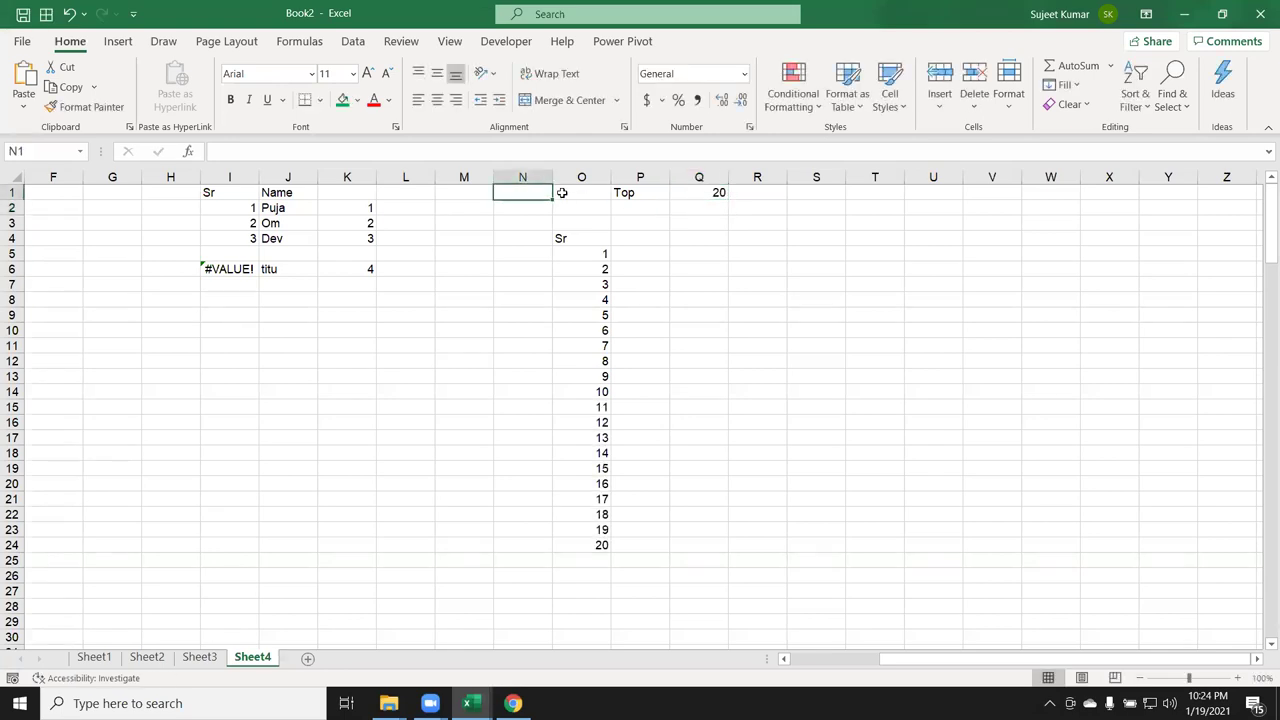
pyautogui.write('Sta')
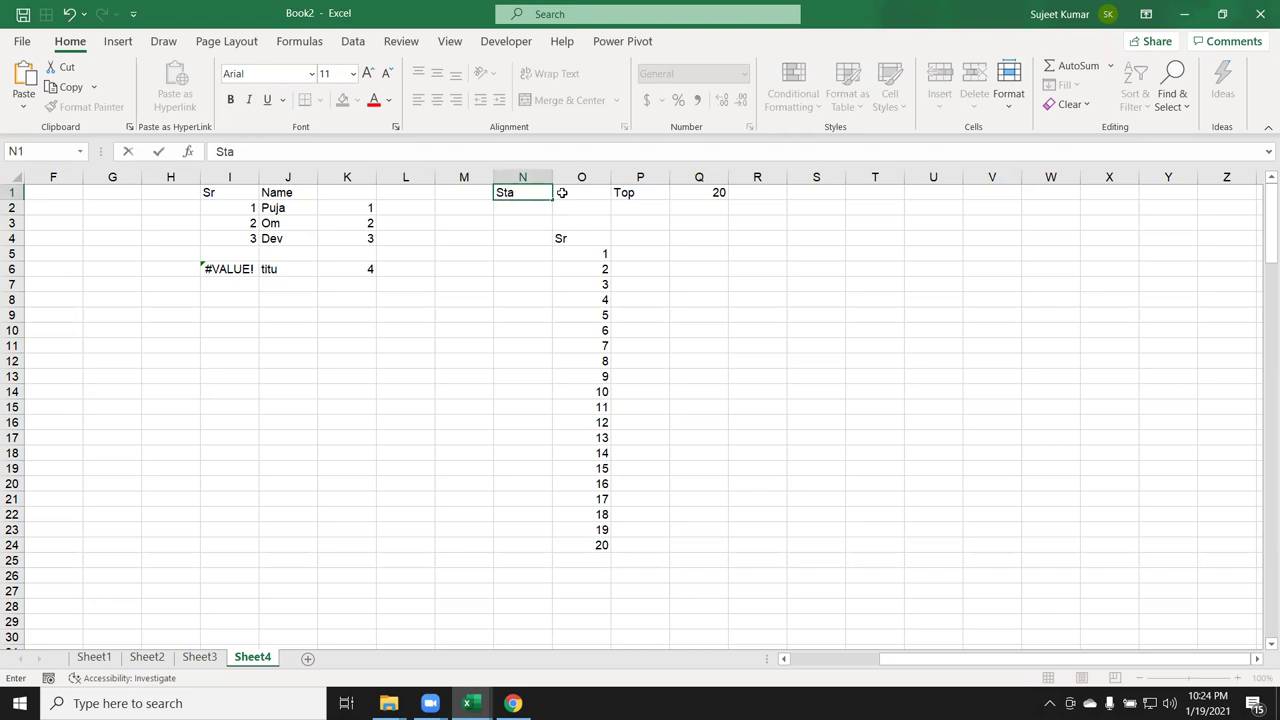
pyautogui.write('rt')
pyautogui.press('Return')
pyautogui.press('Up')
pyautogui.press('Right')
pyautogui.press('Down')
pyautogui.press('Down')
pyautogui.press('Down')
pyautogui.press('Down')
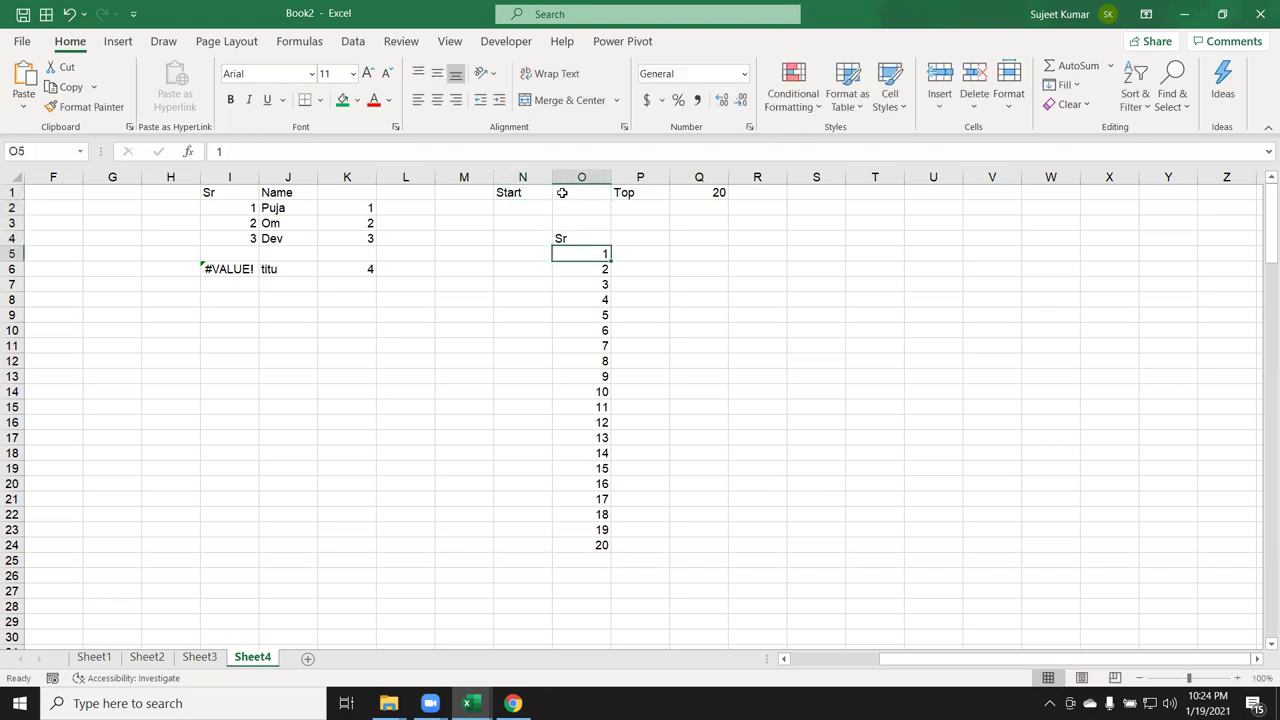
pyautogui.write('=')
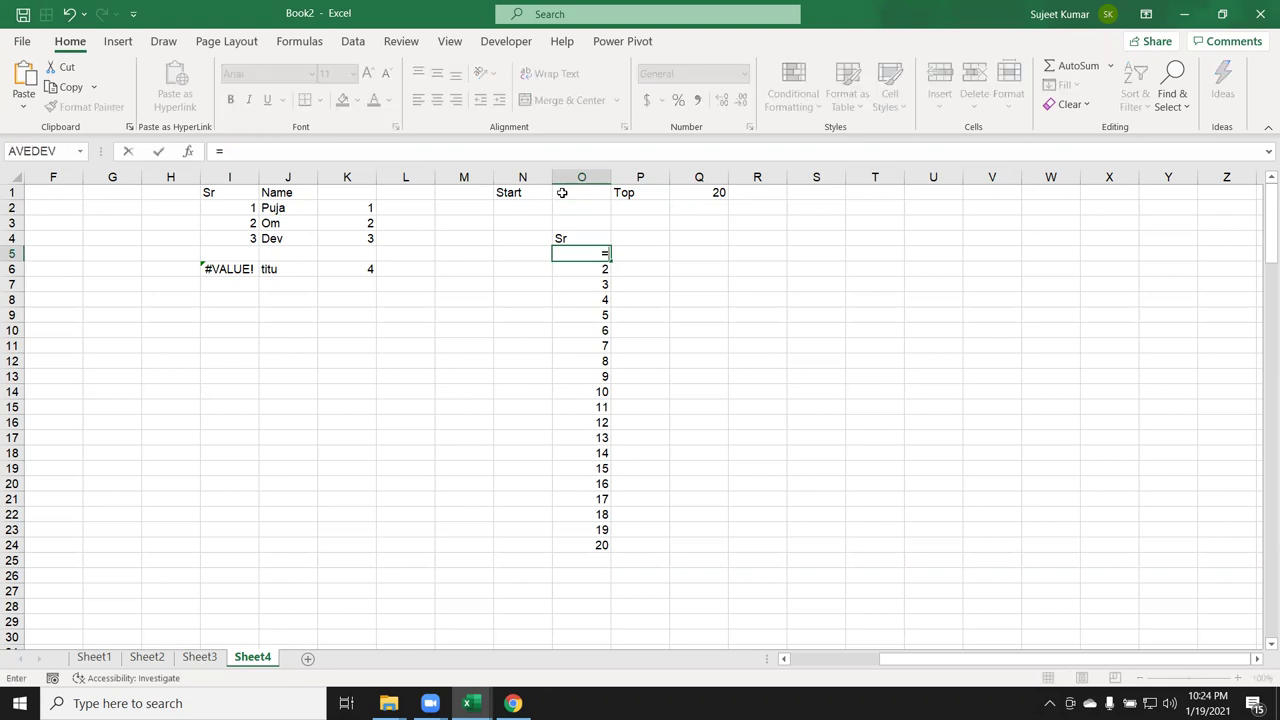
pyautogui.click(556, 191)
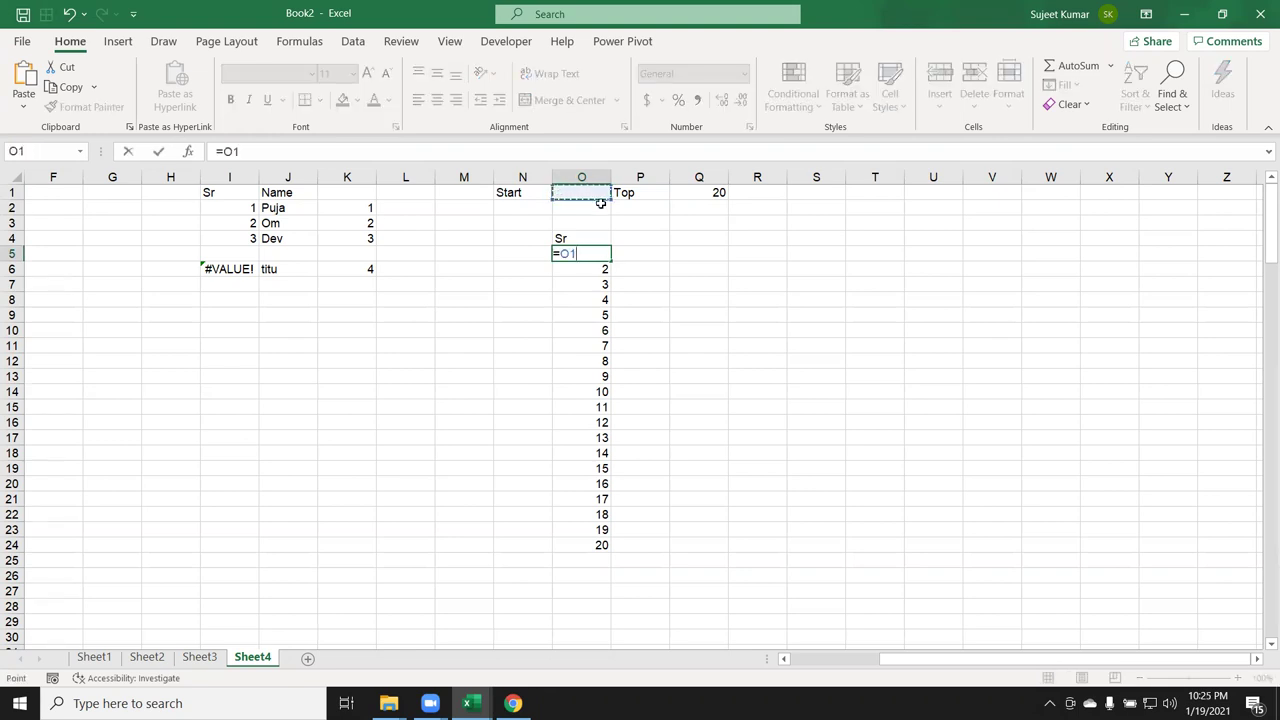
pyautogui.press('Return')
# Enter 5 as the start value in O1 so the serials run 5 to 20.
pyautogui.click(581, 190)
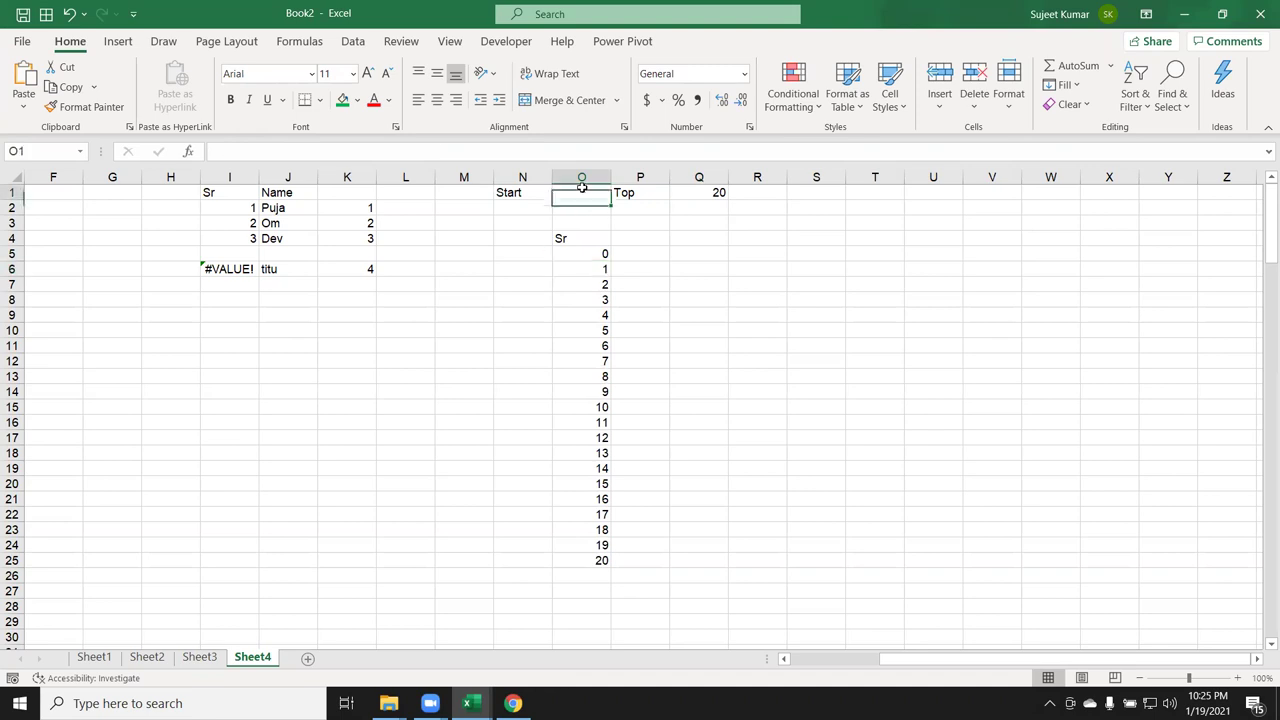
pyautogui.write('5')
pyautogui.press('Return')
pyautogui.moveTo(577, 253); pyautogui.dragTo(579, 477)
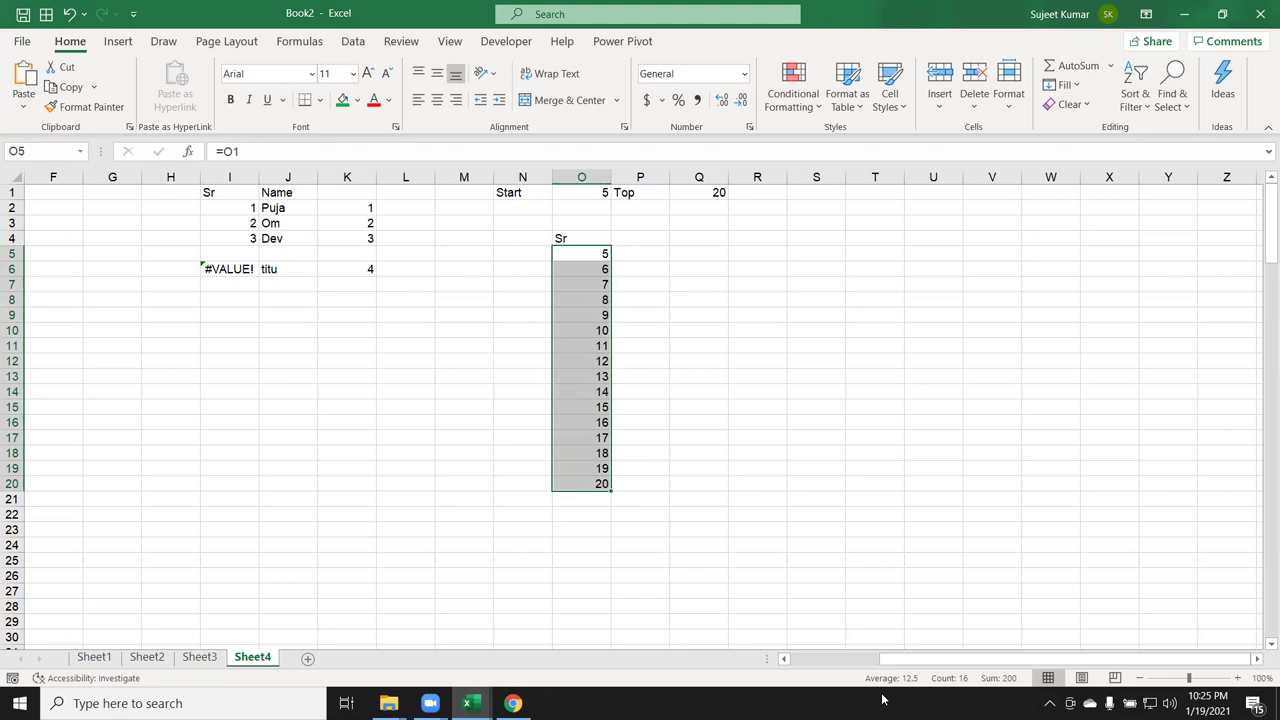
pyautogui.moveTo(890, 659); pyautogui.dragTo(726, 667)
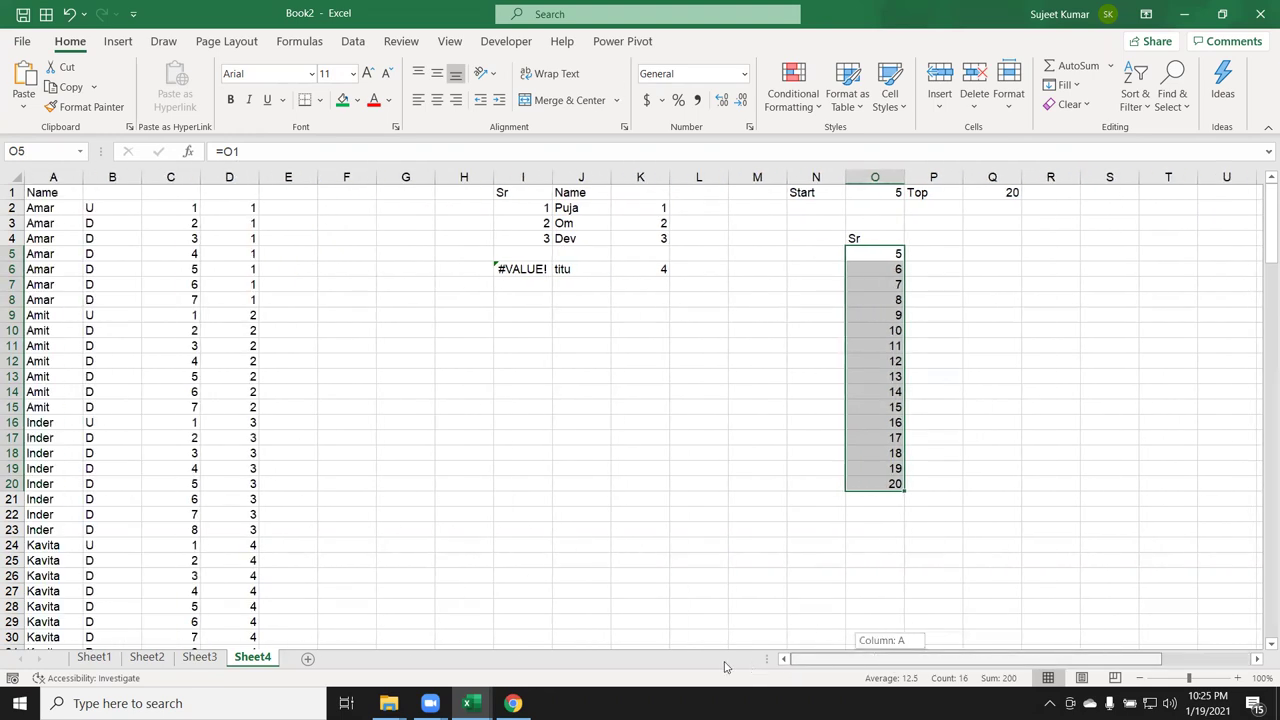
# On Sheet3, copy the scores A1:A10 into column L starting at L1.
pyautogui.click(199, 657)
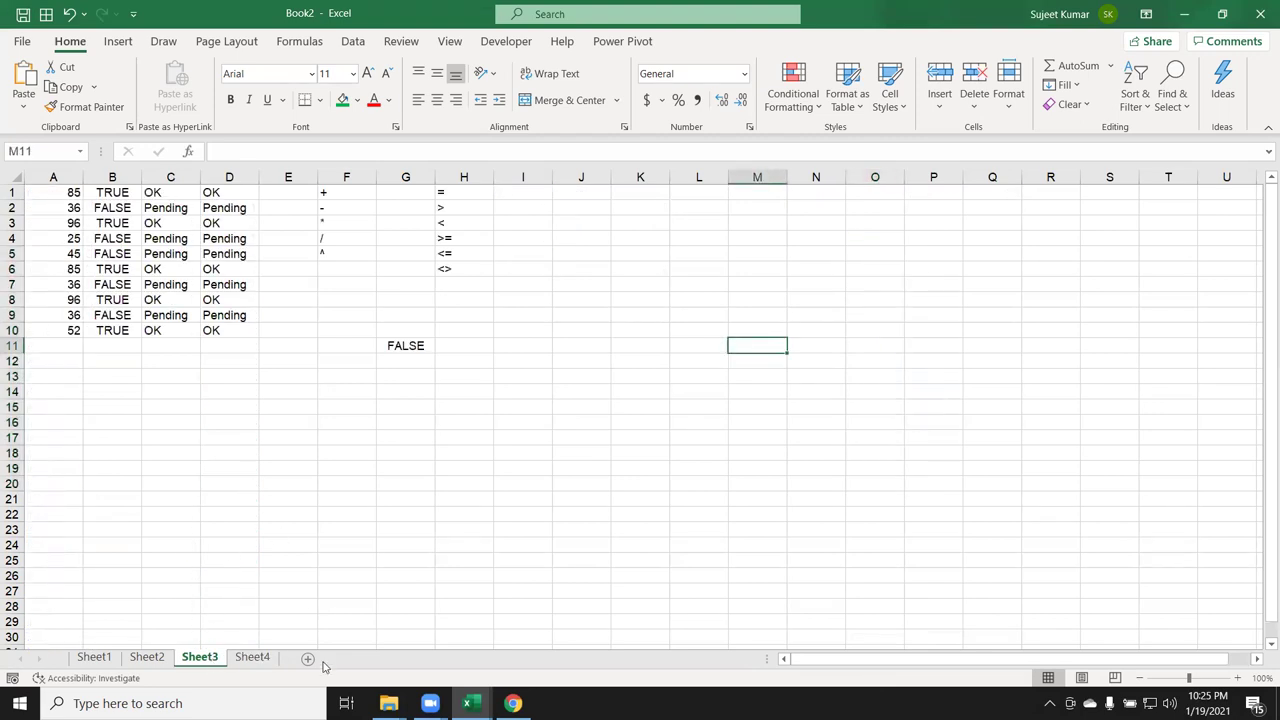
pyautogui.moveTo(50, 192)
pyautogui.mouseDown()
pyautogui.moveTo(62, 351)
pyautogui.moveTo(60, 330)
pyautogui.mouseUp()
pyautogui.hotkey('ctrl', 'c')
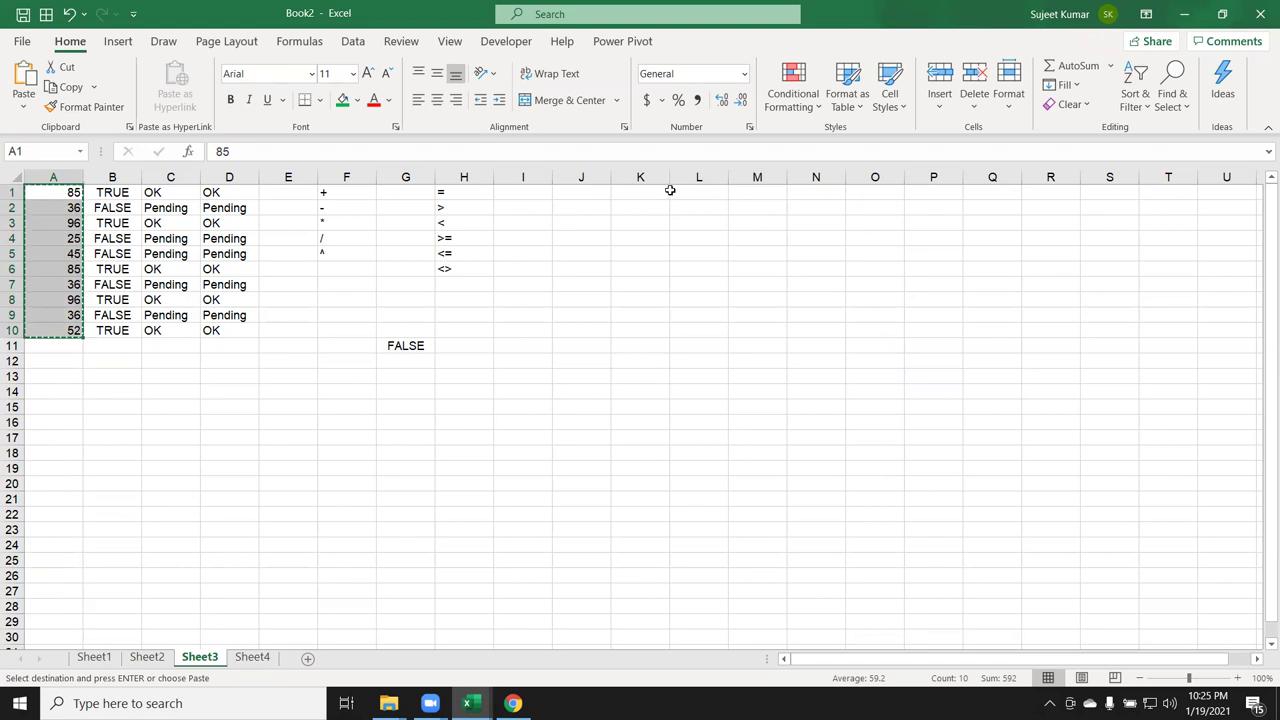
pyautogui.click(670, 190)
pyautogui.hotkey('ctrl', 'v')
pyautogui.press('Escape')
# Label N4 '50-80' and enter =AND(L1>=50,L1<=80) in M1.
pyautogui.click(803, 241)
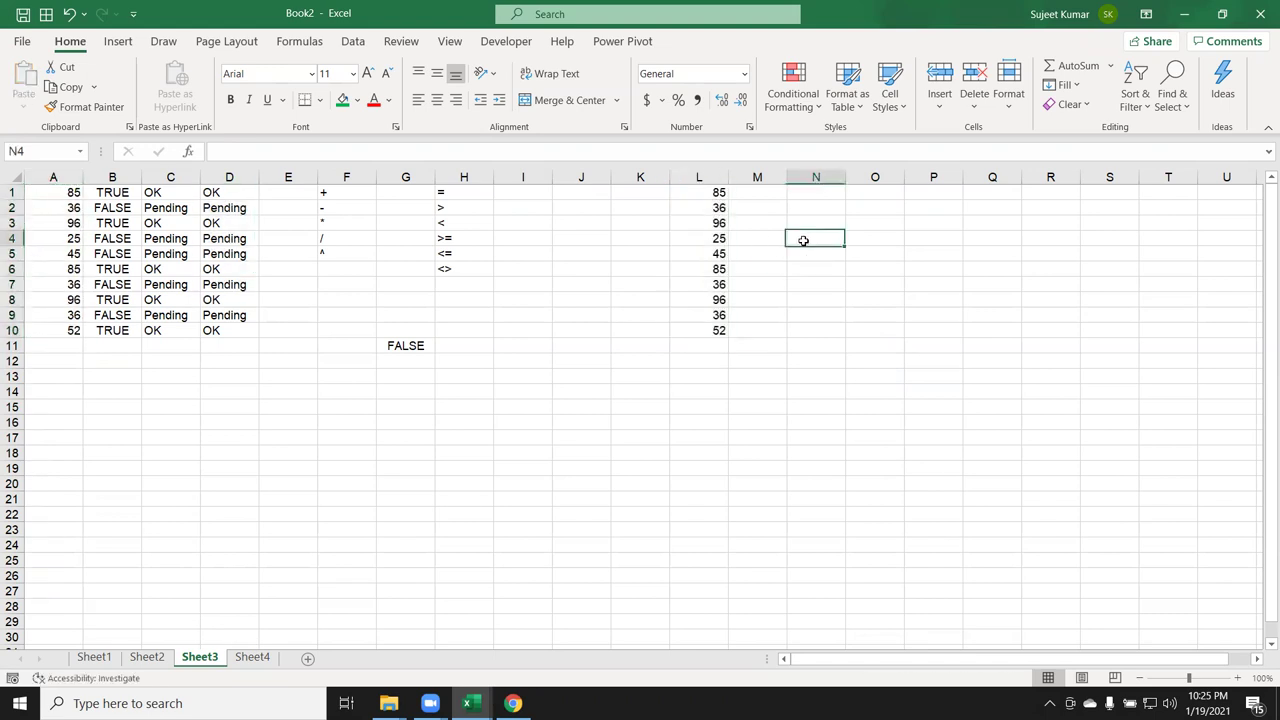
pyautogui.write('50-50')
pyautogui.press('Return')
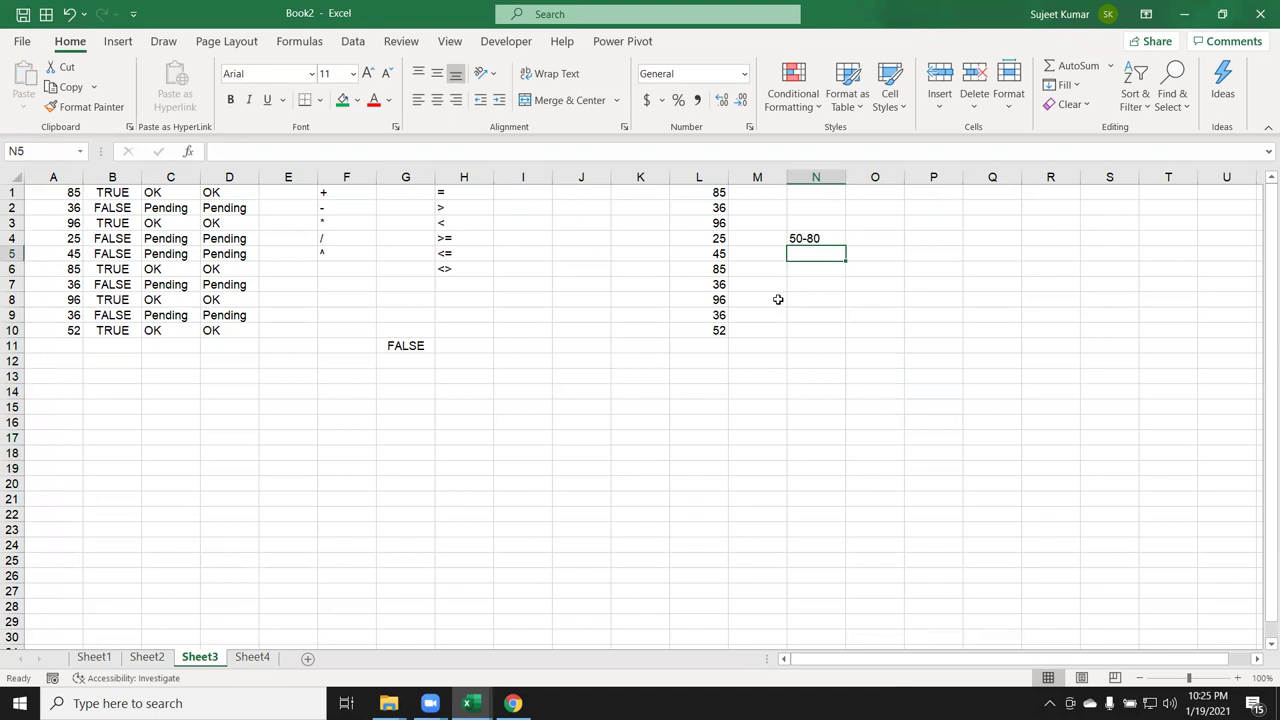
pyautogui.click(764, 194)
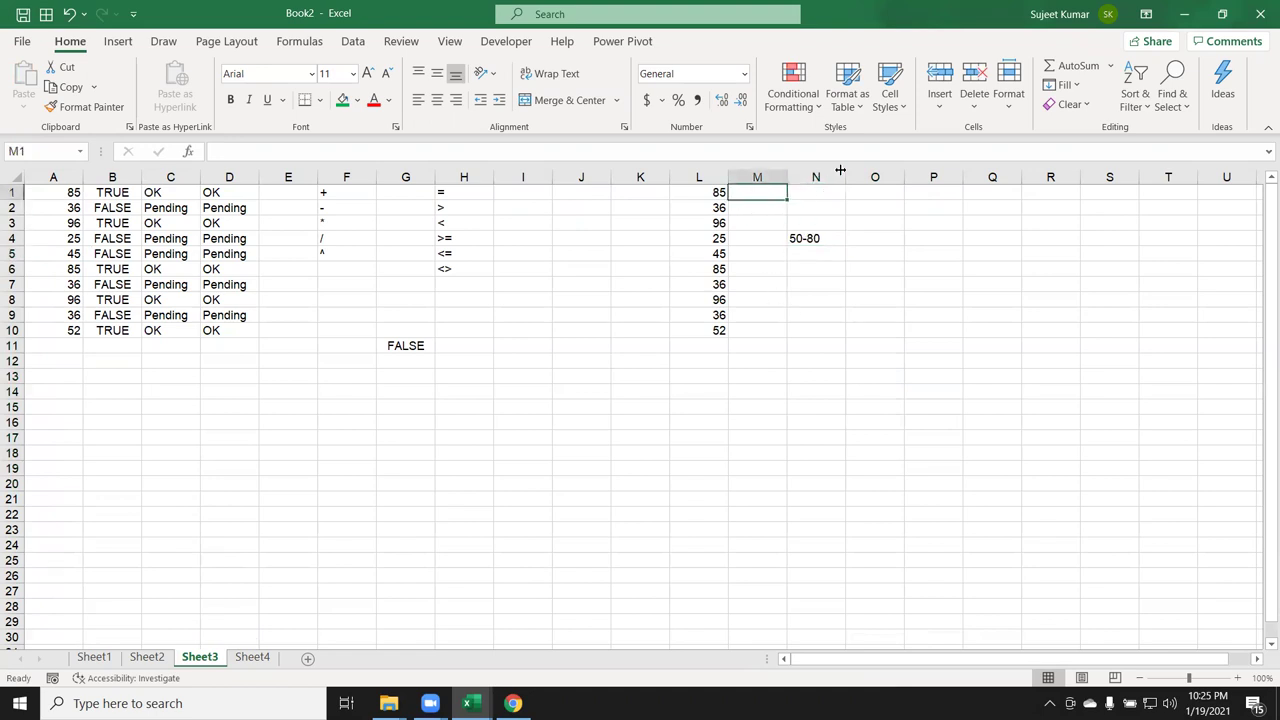
pyautogui.write('=and')
pyautogui.press('Tab')
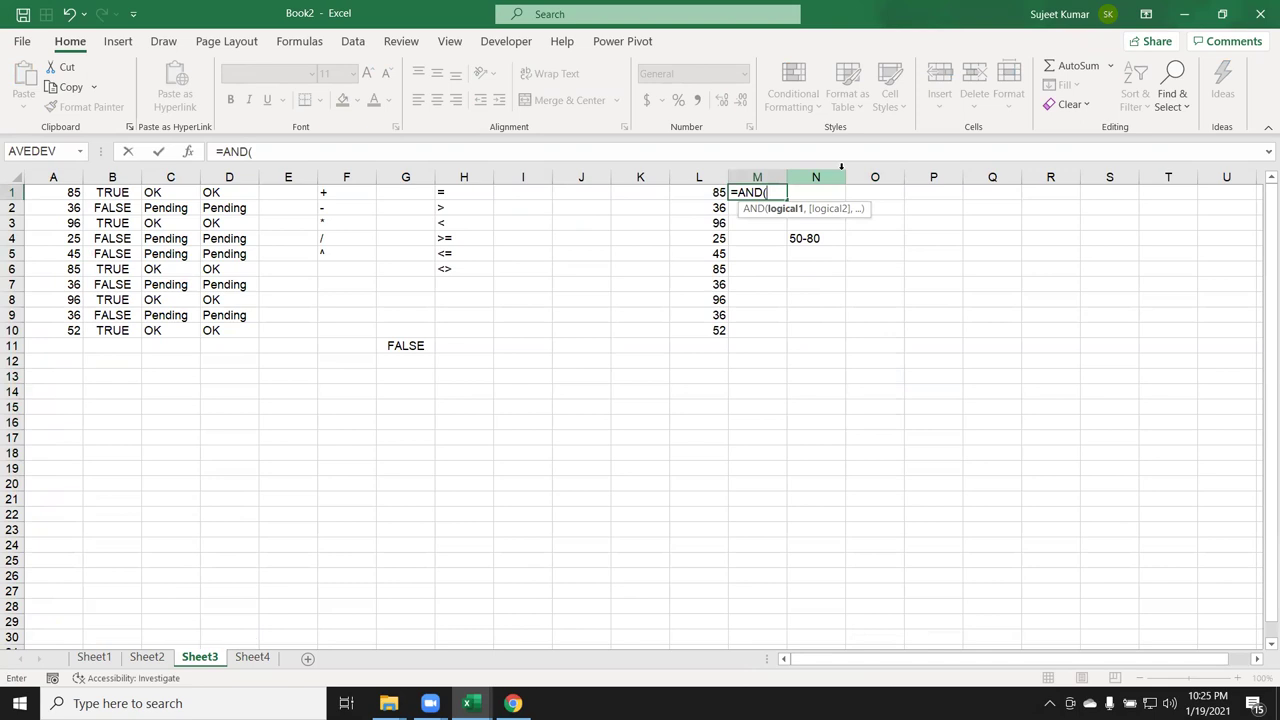
pyautogui.press('Left')
pyautogui.write('>=50,')
pyautogui.press('Left')
pyautogui.write('<=80')
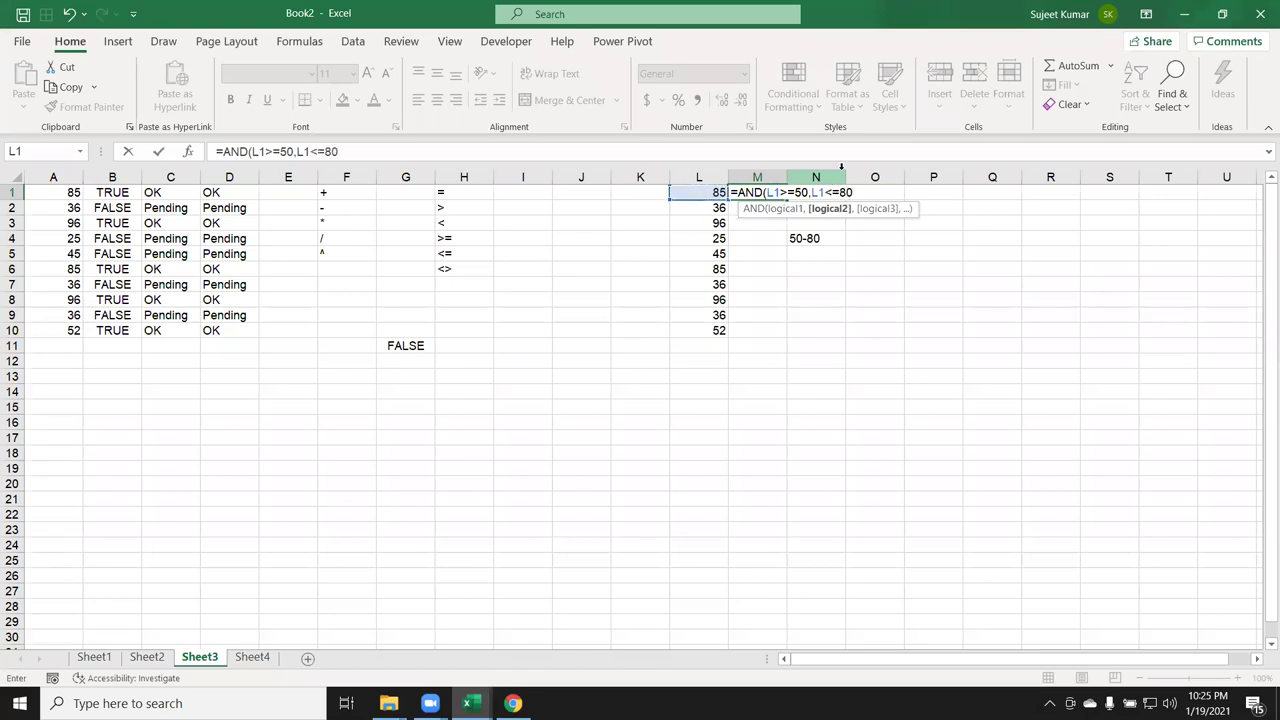
pyautogui.write(')')
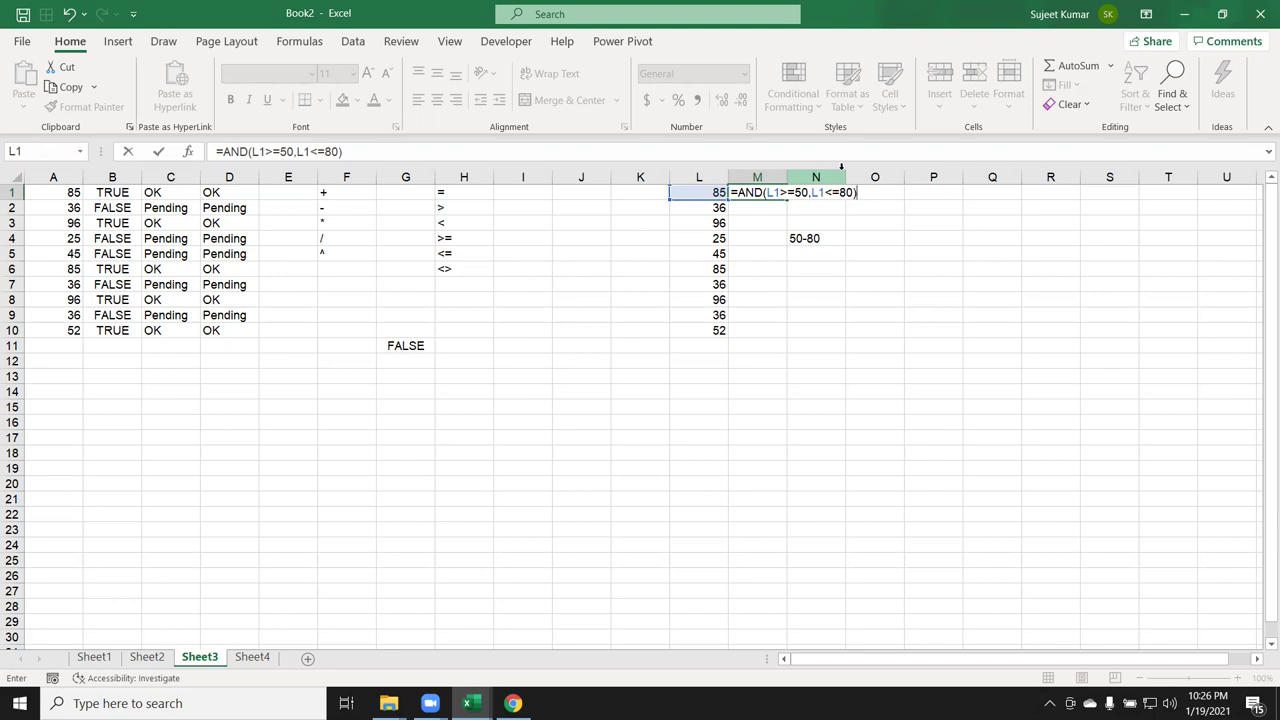
pyautogui.press('Return')
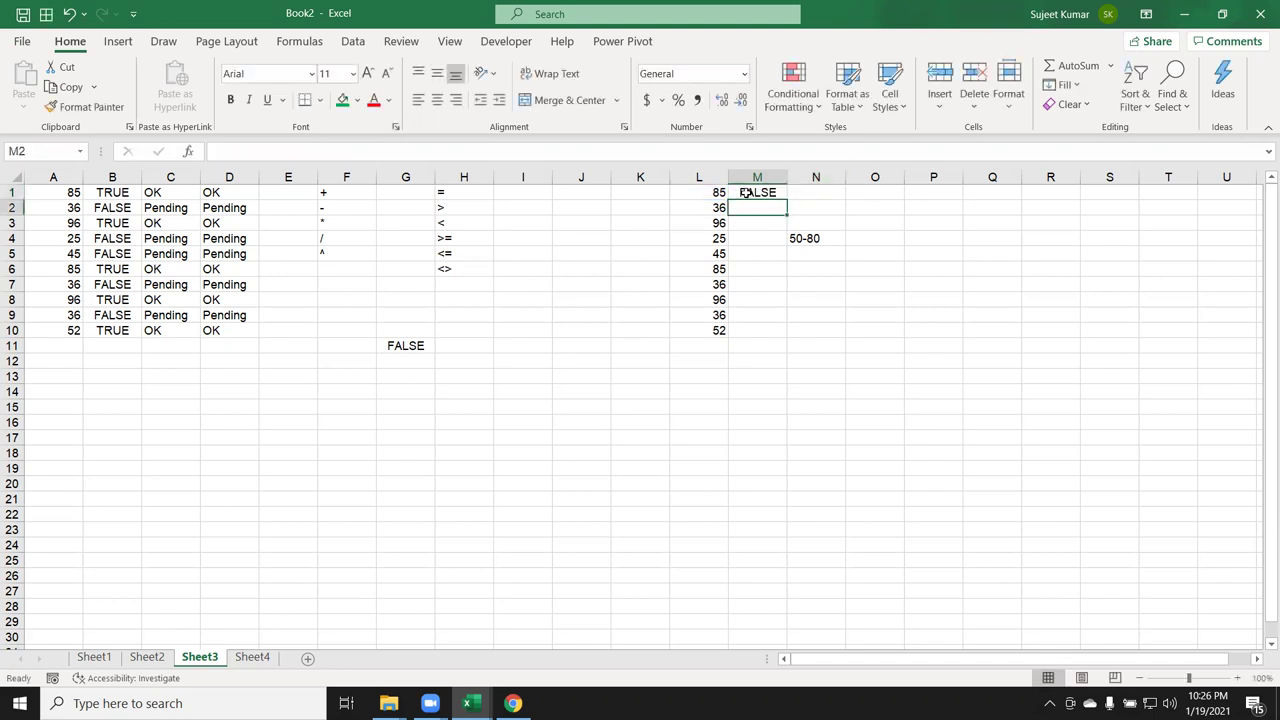
# Wrap M1's AND test inside an IF function.
pyautogui.click(760, 196)
pyautogui.click(789, 199)
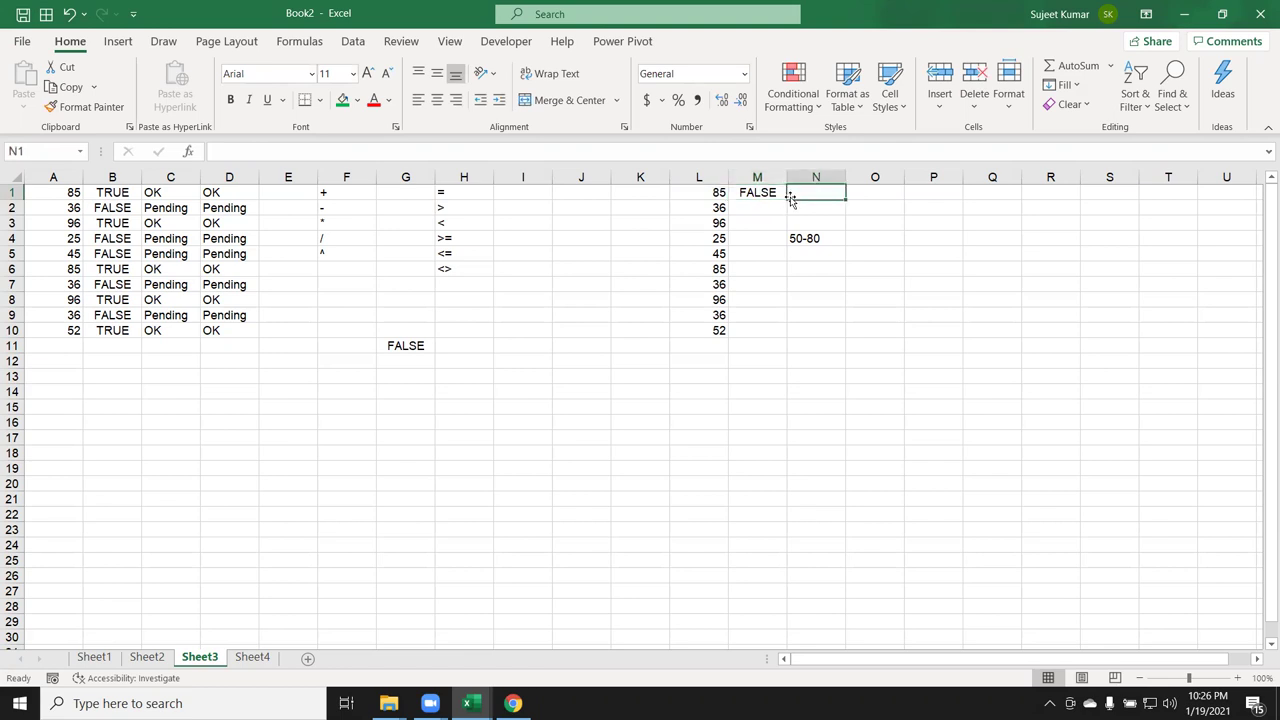
pyautogui.press('Left')
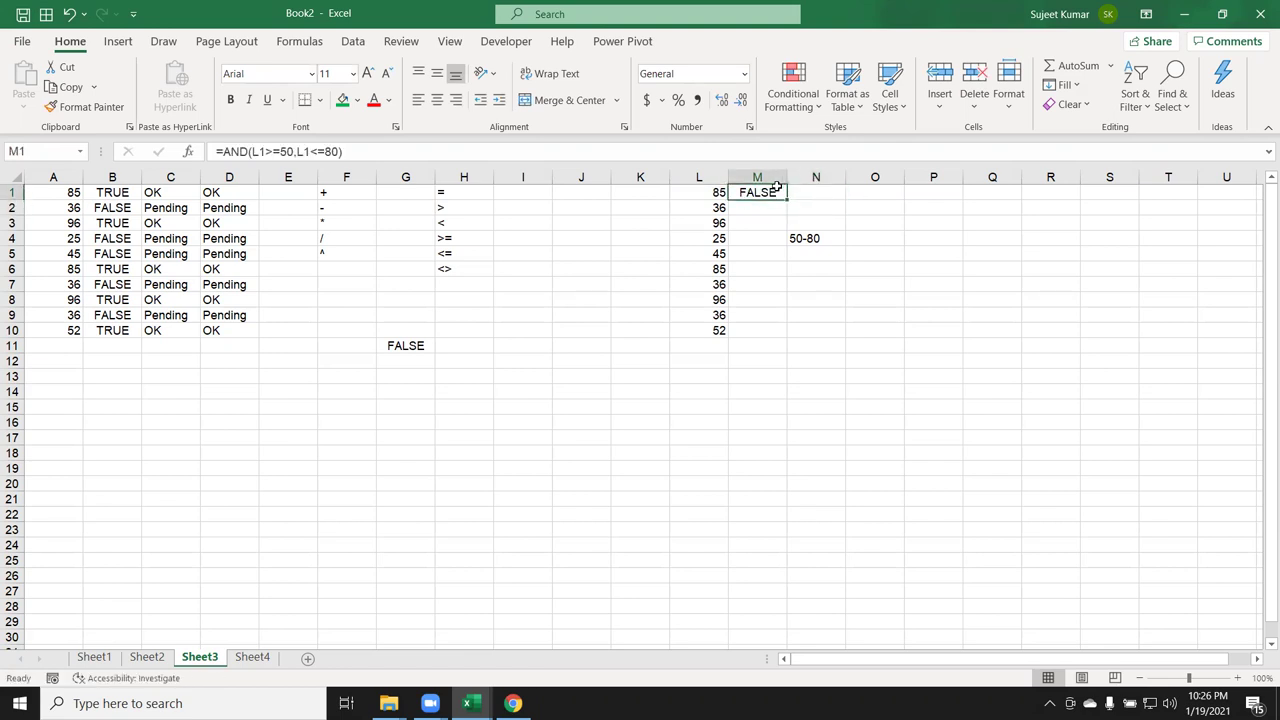
pyautogui.click(222, 151)
pyautogui.write('if')
pyautogui.press('Tab')
# Complete M1 as =IF(AND(L1>=50,L1<=80),100,0), returning 100 or 0.
pyautogui.click(411, 153)
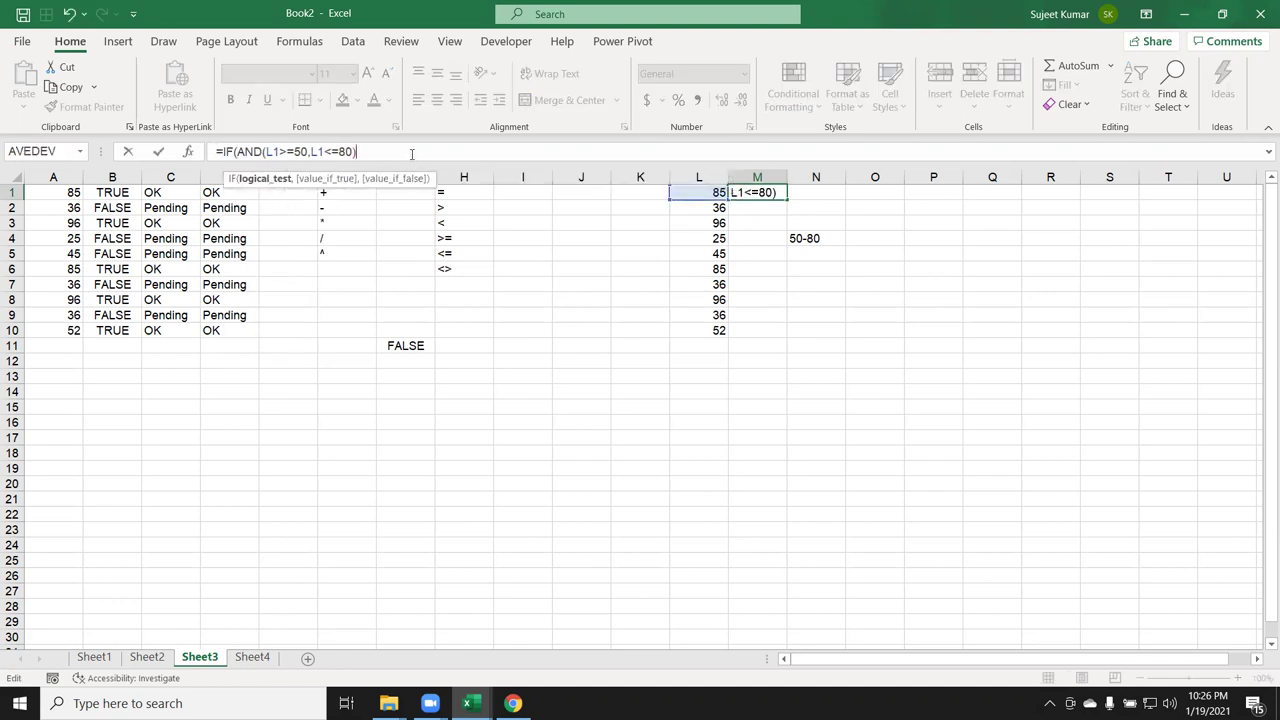
pyautogui.write(',0')
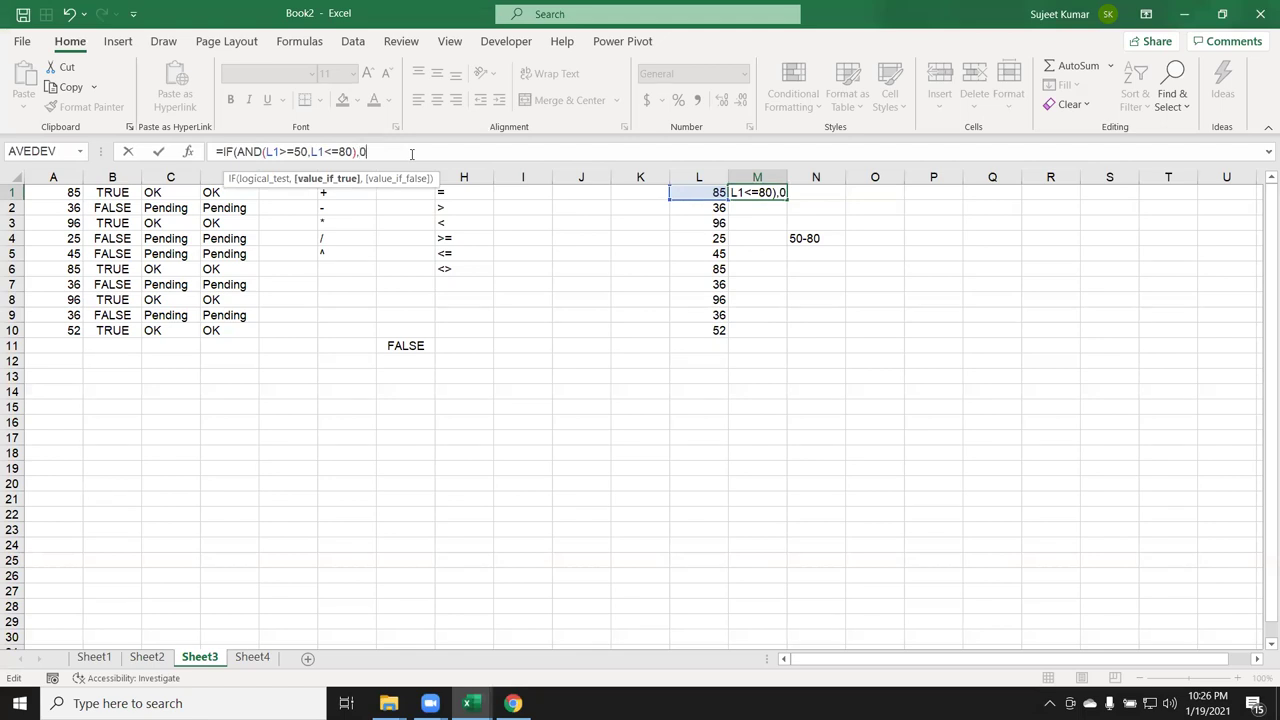
pyautogui.press('BackSpace')
pyautogui.write('100')
pyautogui.press('BackSpace')
pyautogui.write(',0')
pyautogui.press('Return')
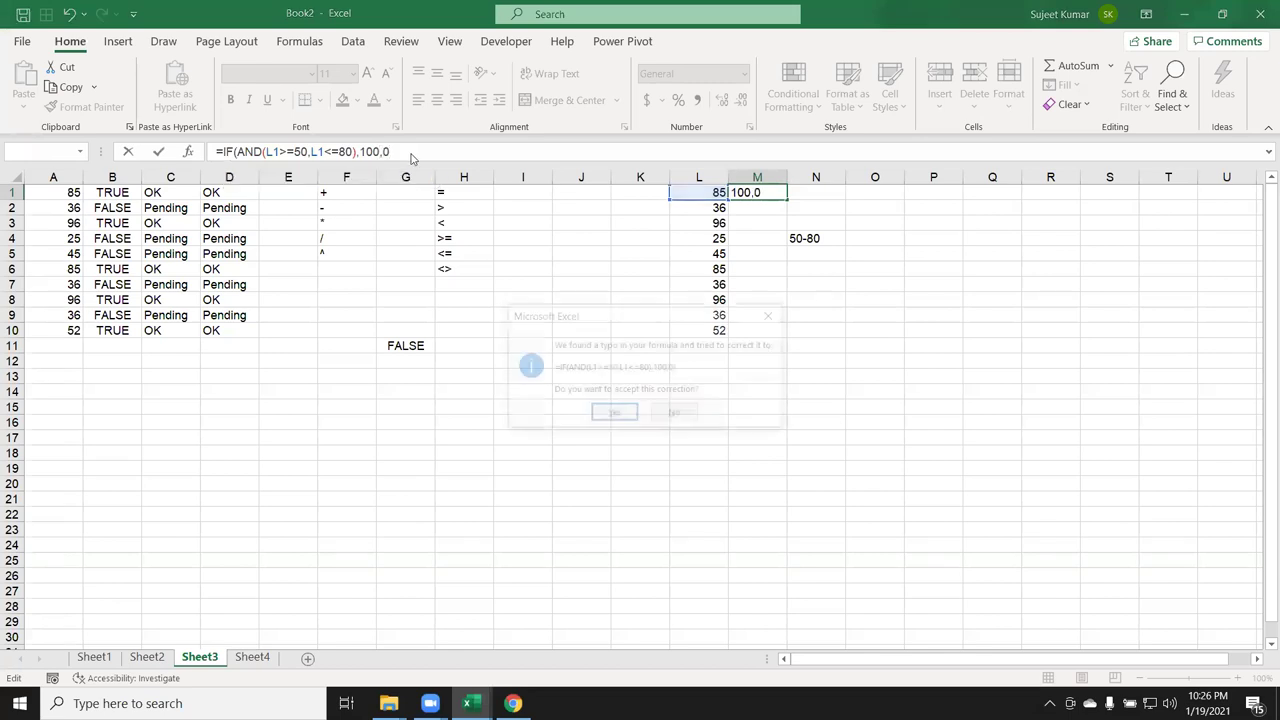
pyautogui.press('Return')
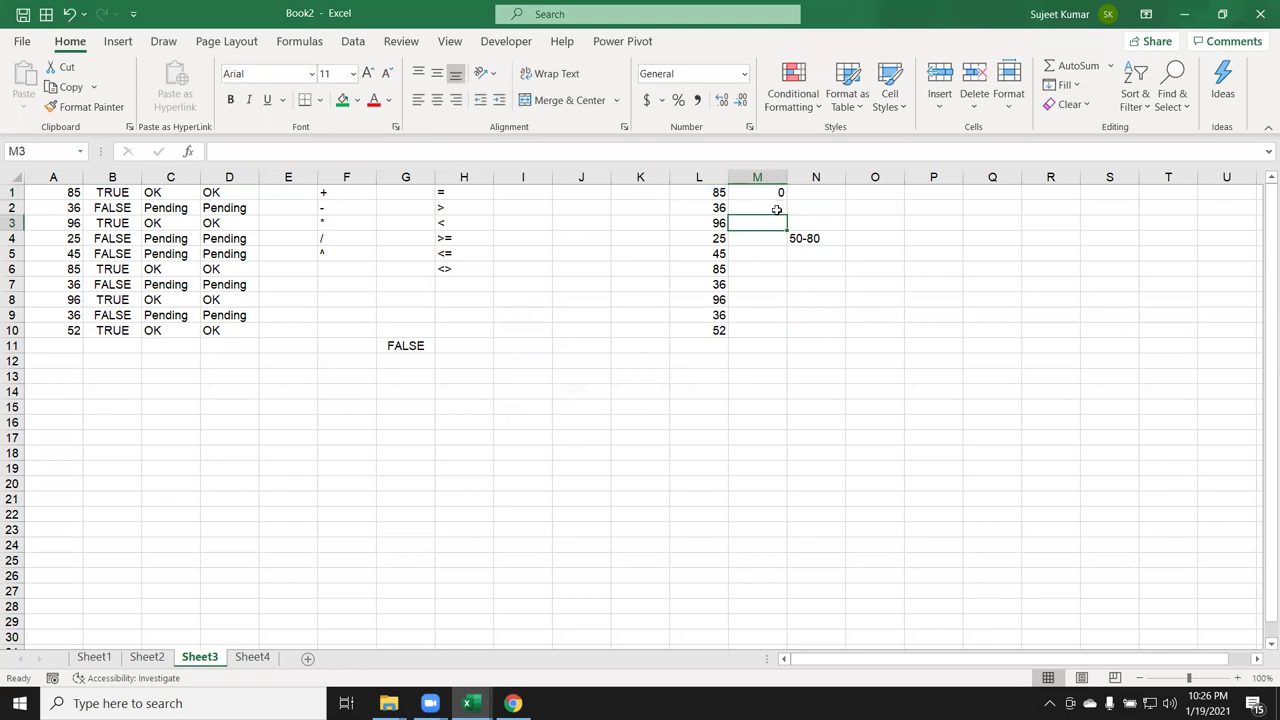
# Copy the M1 score formula down to M10 and check the row 9 result.
pyautogui.click(781, 194)
pyautogui.doubleClick(787, 198)
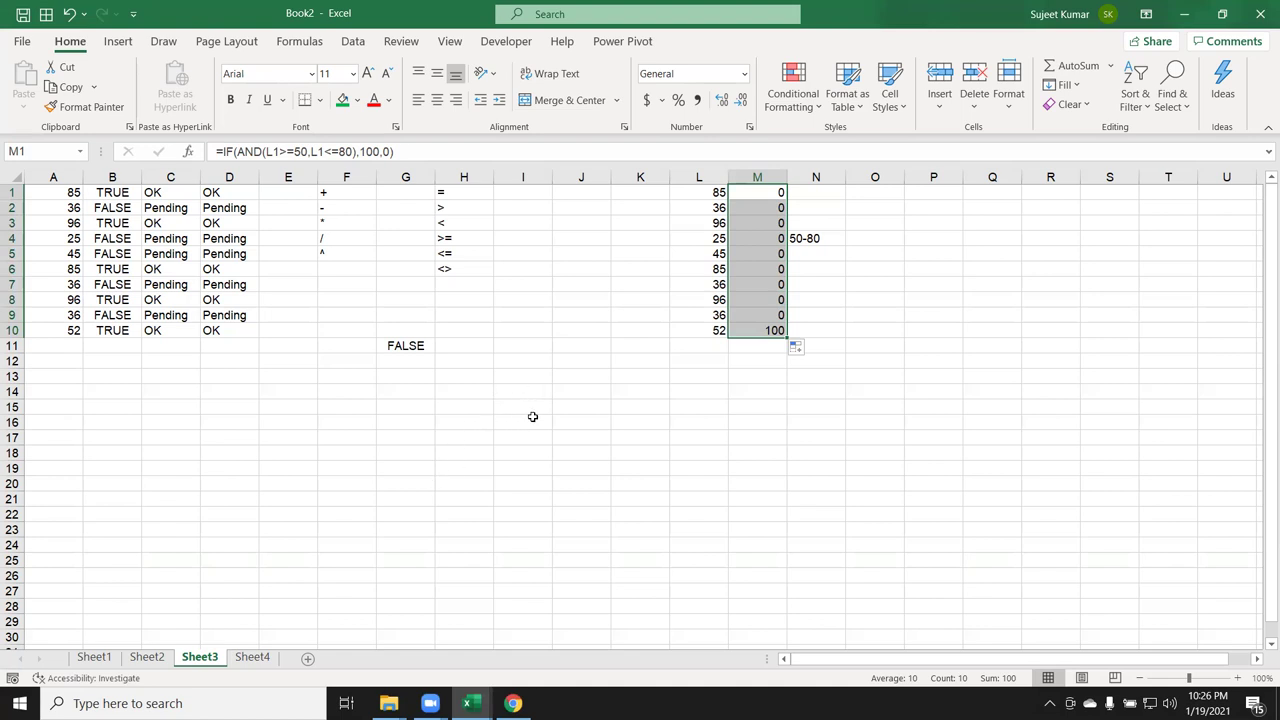
pyautogui.click(776, 316)
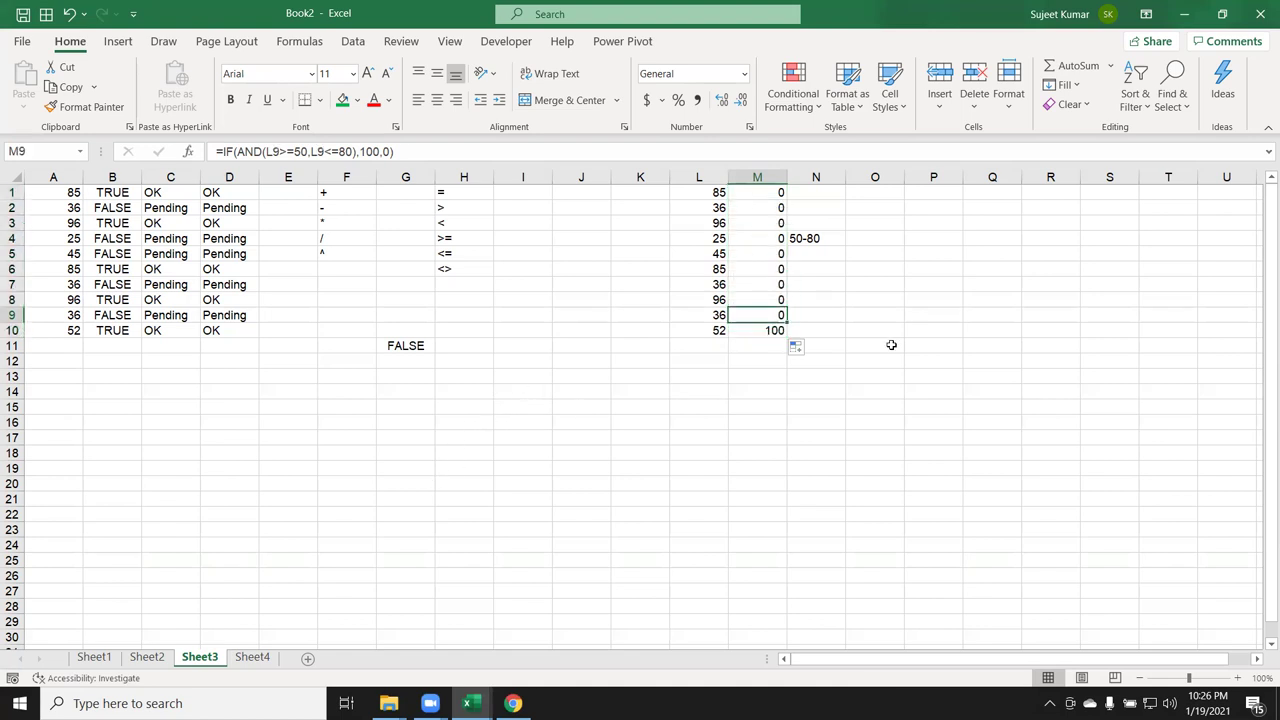
pyautogui.press('Right')
pyautogui.press('Right')
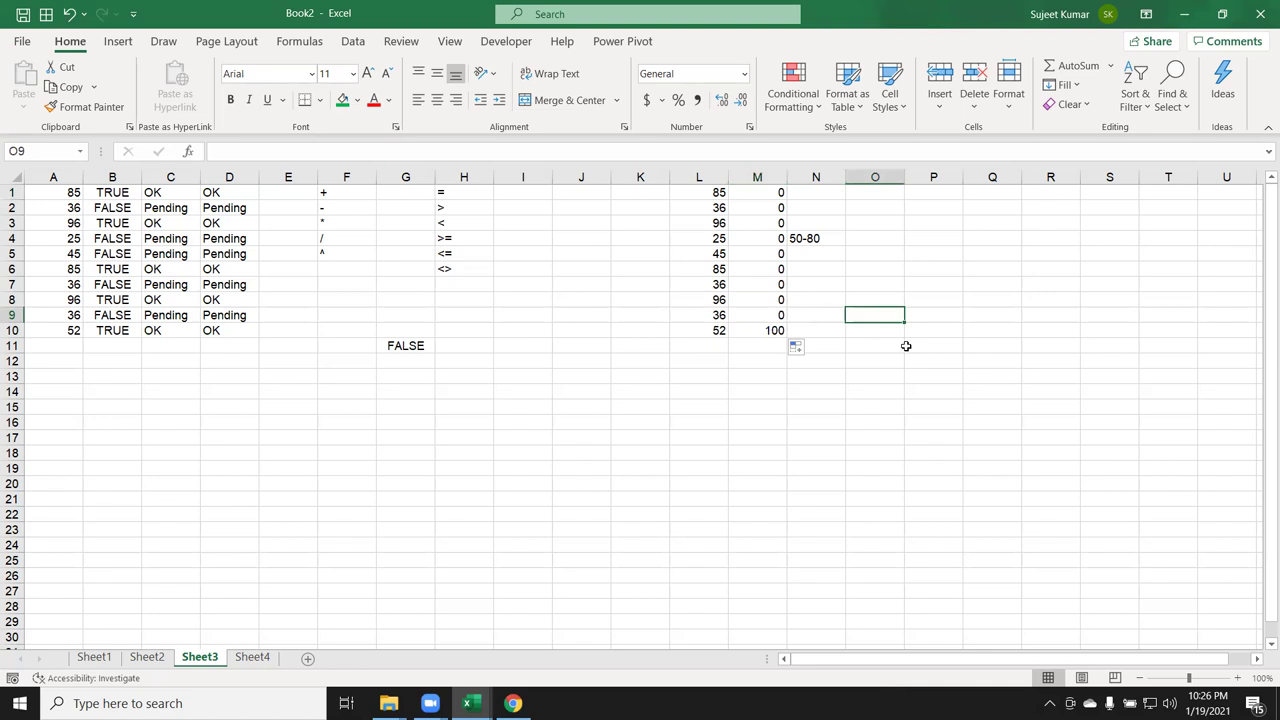
pyautogui.press('Right')
pyautogui.press('Right')
pyautogui.press('Right')
pyautogui.press('Right')
pyautogui.press('Right')
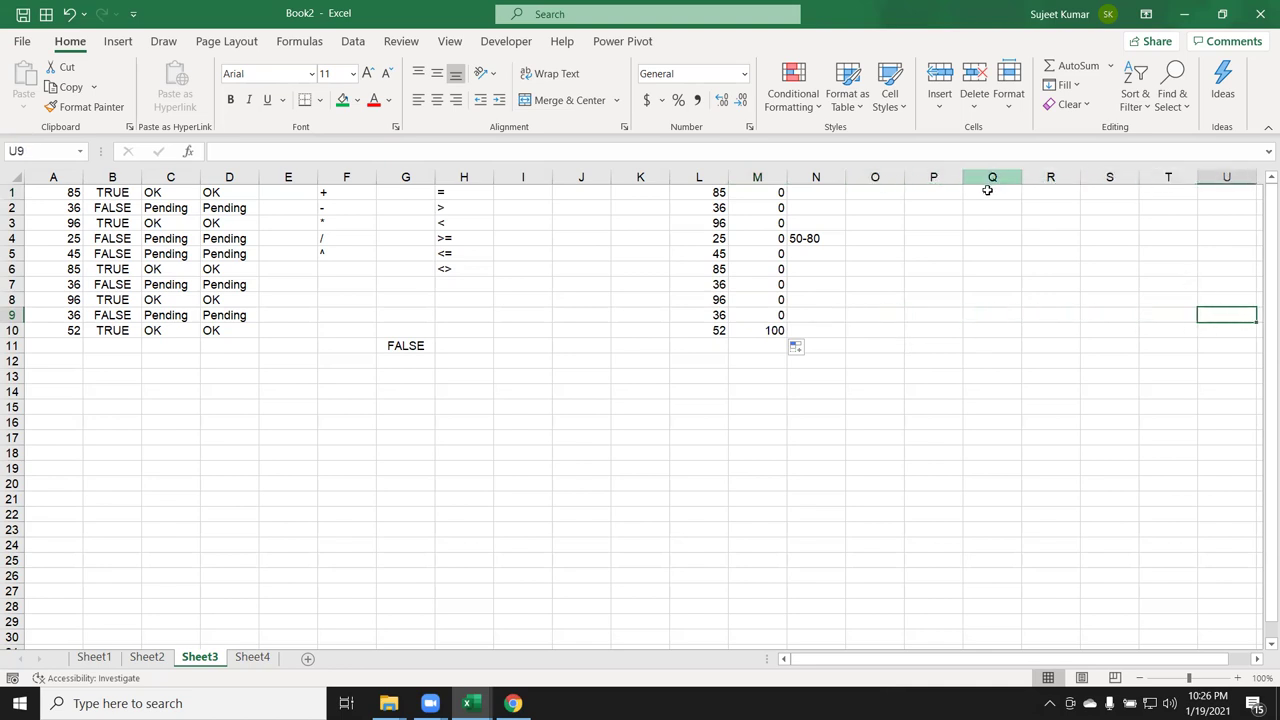
# Enter Sat in P1 and auto-fill the day-name series down to P18.
pyautogui.click(960, 194)
pyautogui.write('SAt')
pyautogui.press('Return')
pyautogui.press('Up')
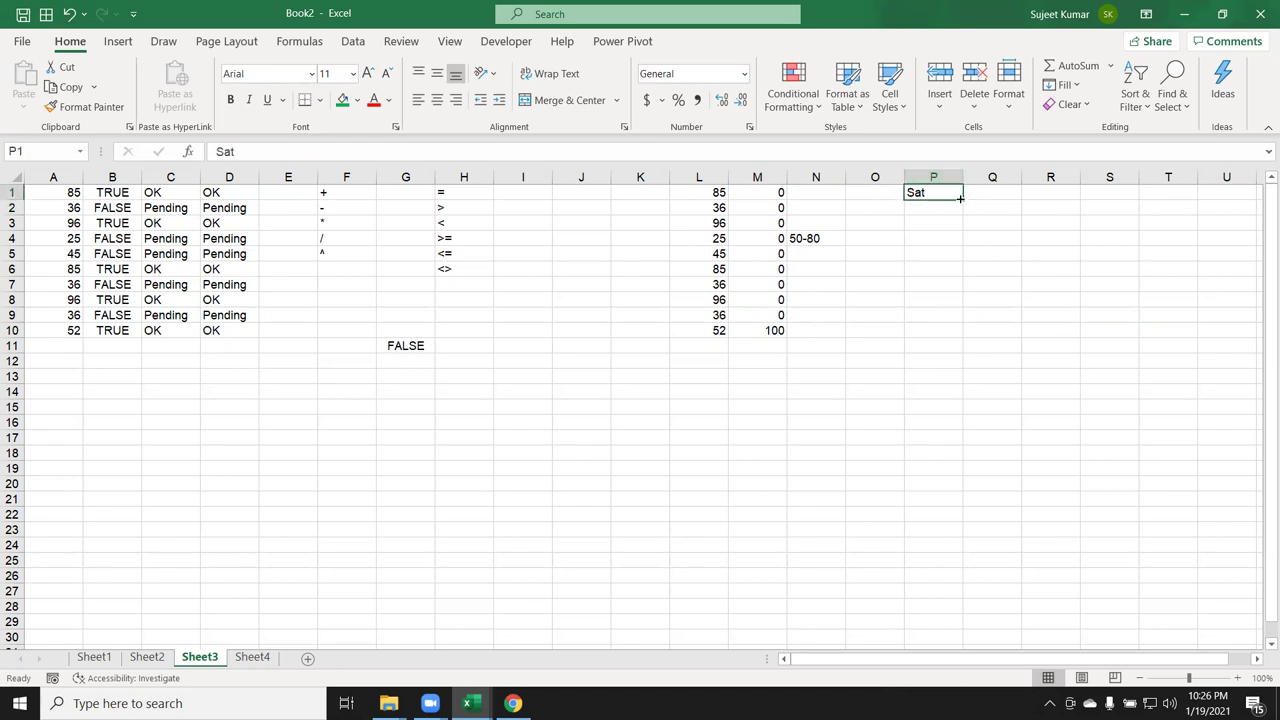
pyautogui.click(966, 206)
pyautogui.click(944, 193)
pyautogui.moveTo(963, 200); pyautogui.dragTo(966, 462)
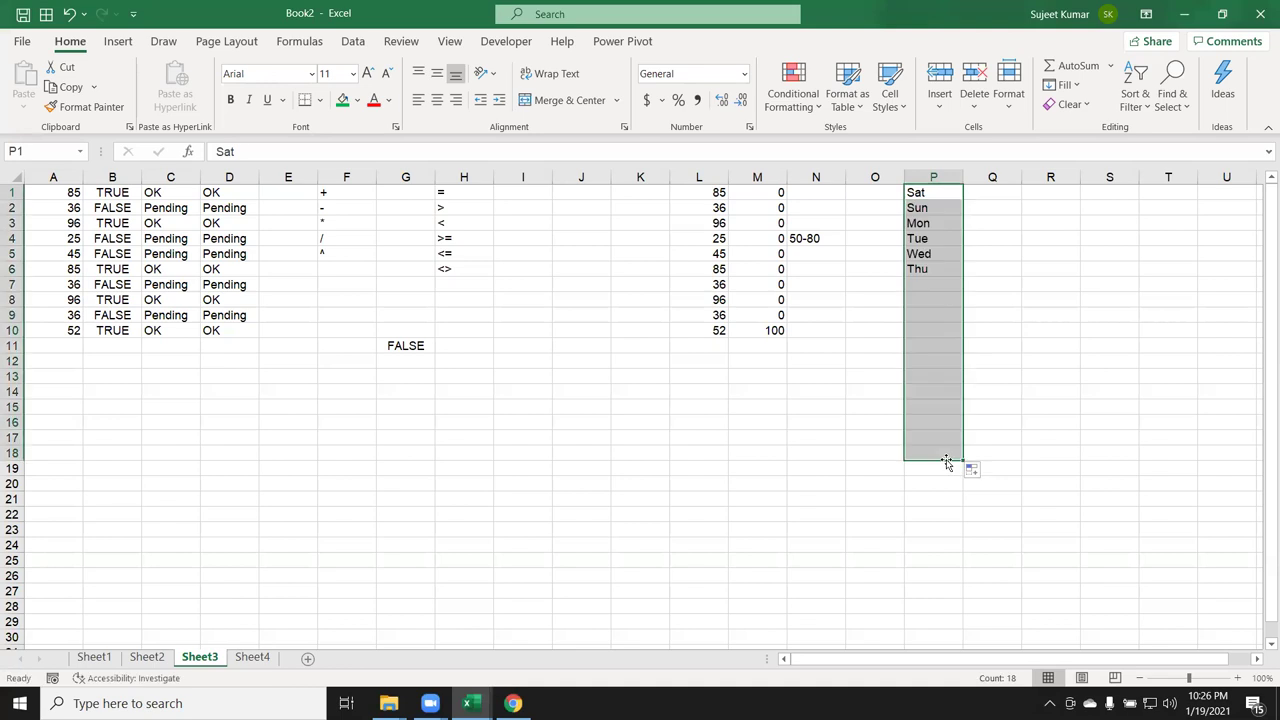
pyautogui.click(996, 191)
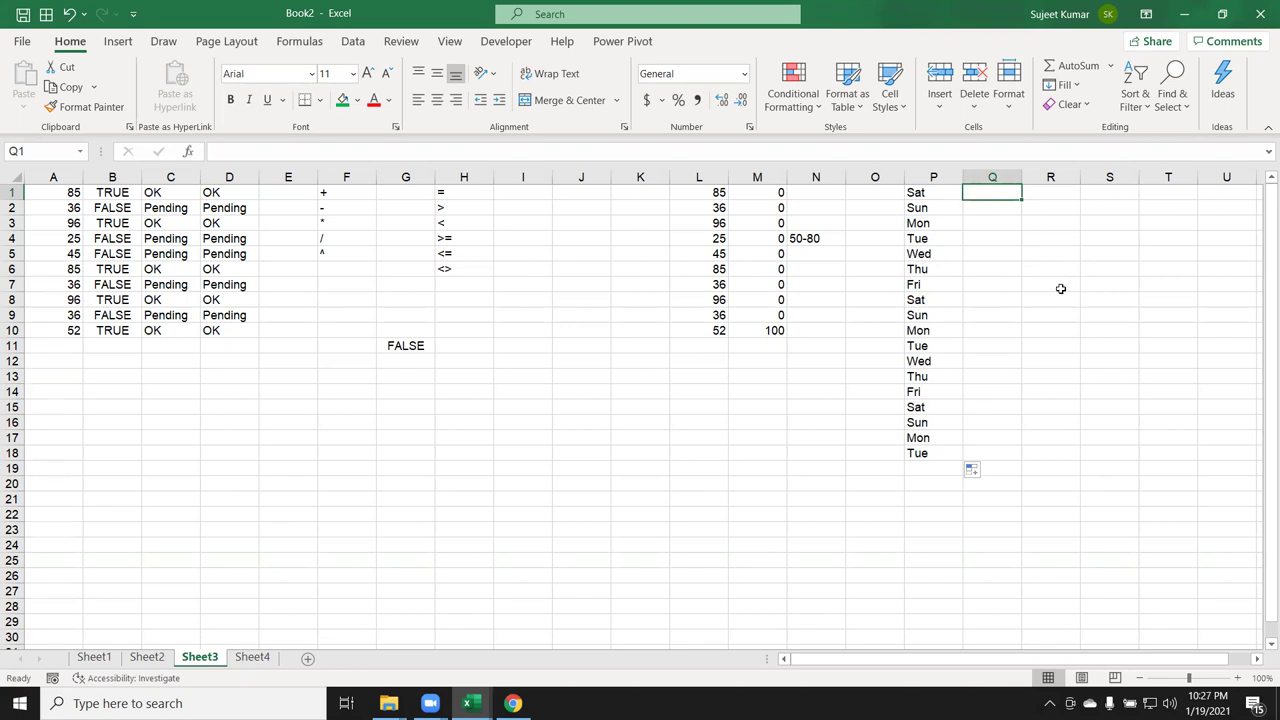
# Enter =OR(P1="Sat",P1="Sun") in Q1 as the weekend test.
pyautogui.write('=')
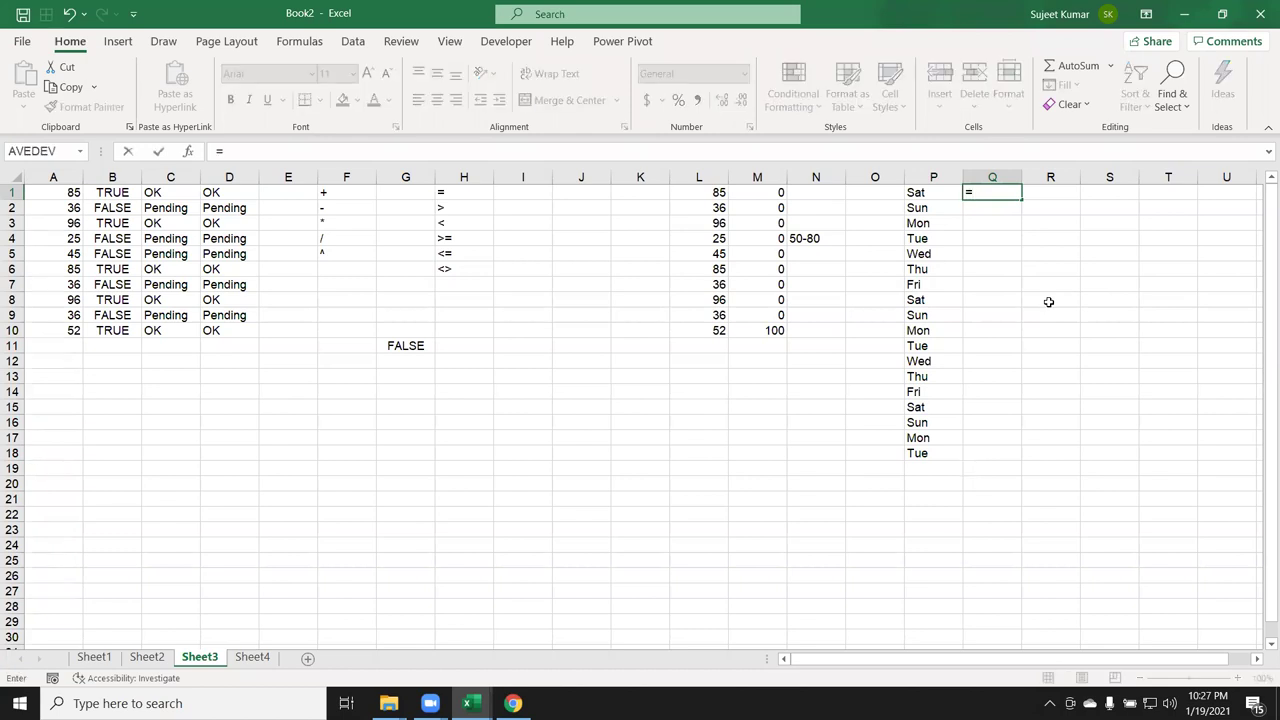
pyautogui.write('o')
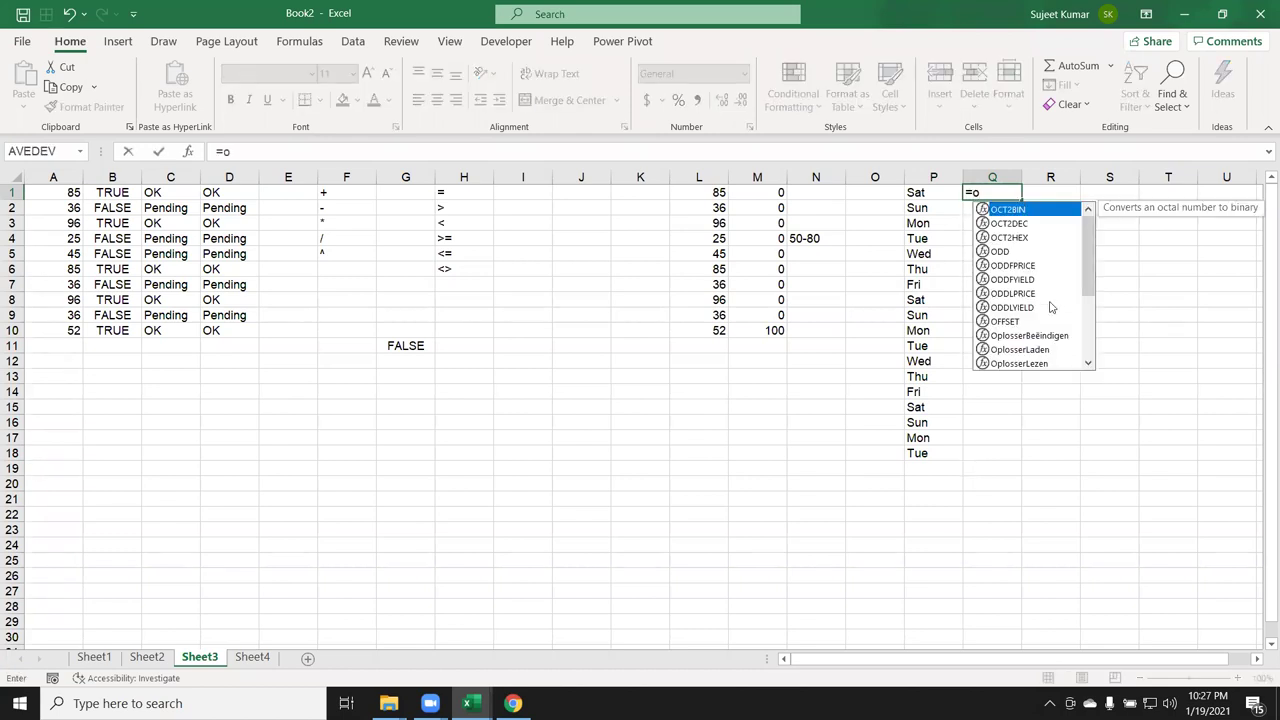
pyautogui.write('r')
pyautogui.press('Tab')
pyautogui.press('Left')
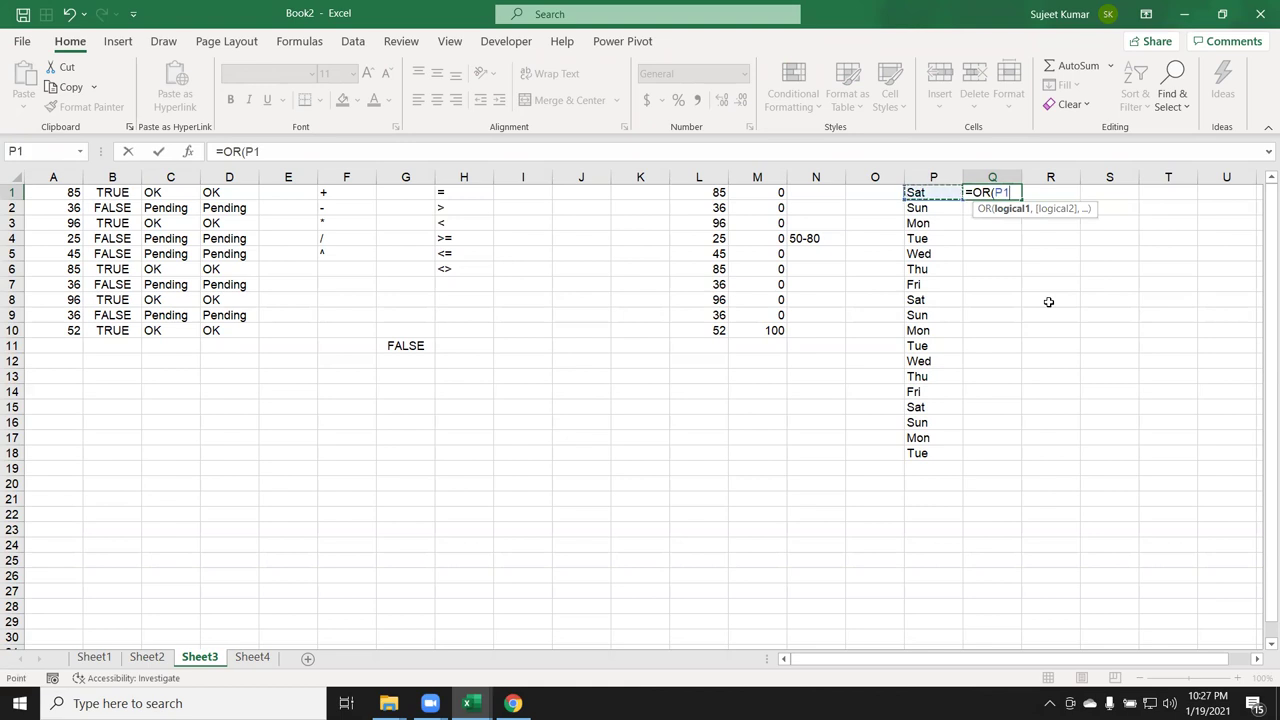
pyautogui.write('="Sat",')
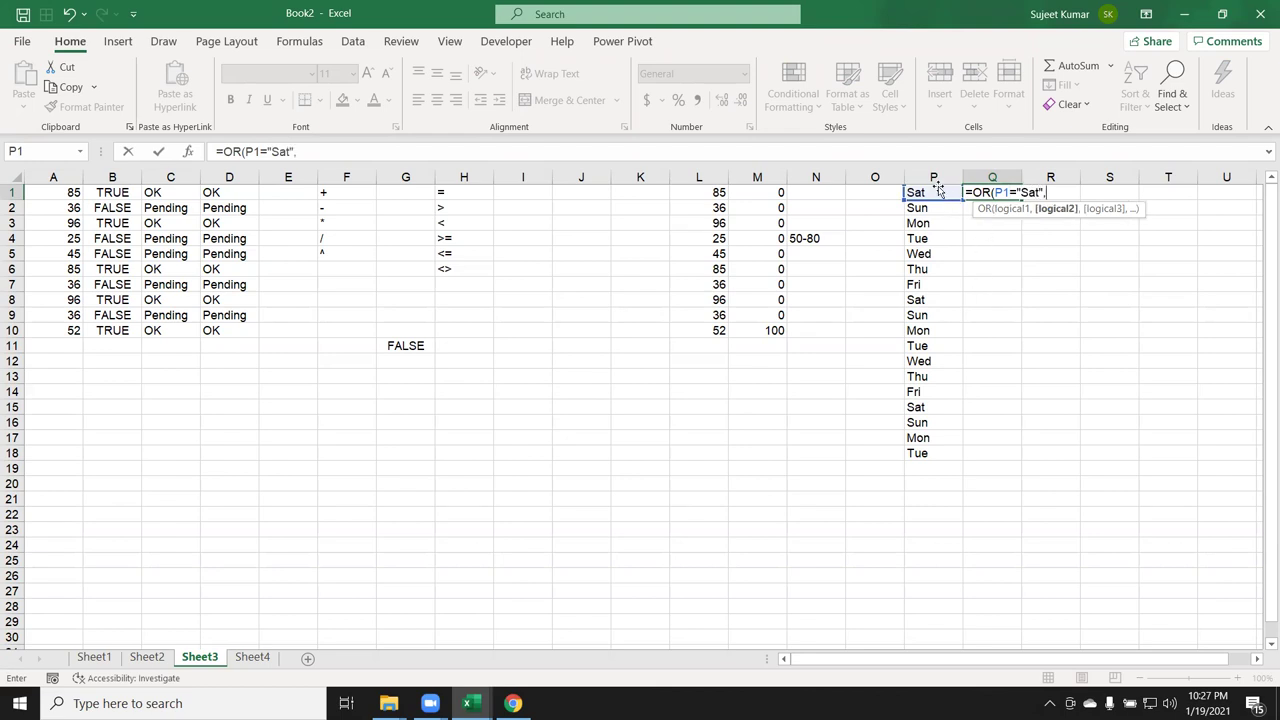
pyautogui.click(935, 192)
pyautogui.write('="')
pyautogui.write('Sun')
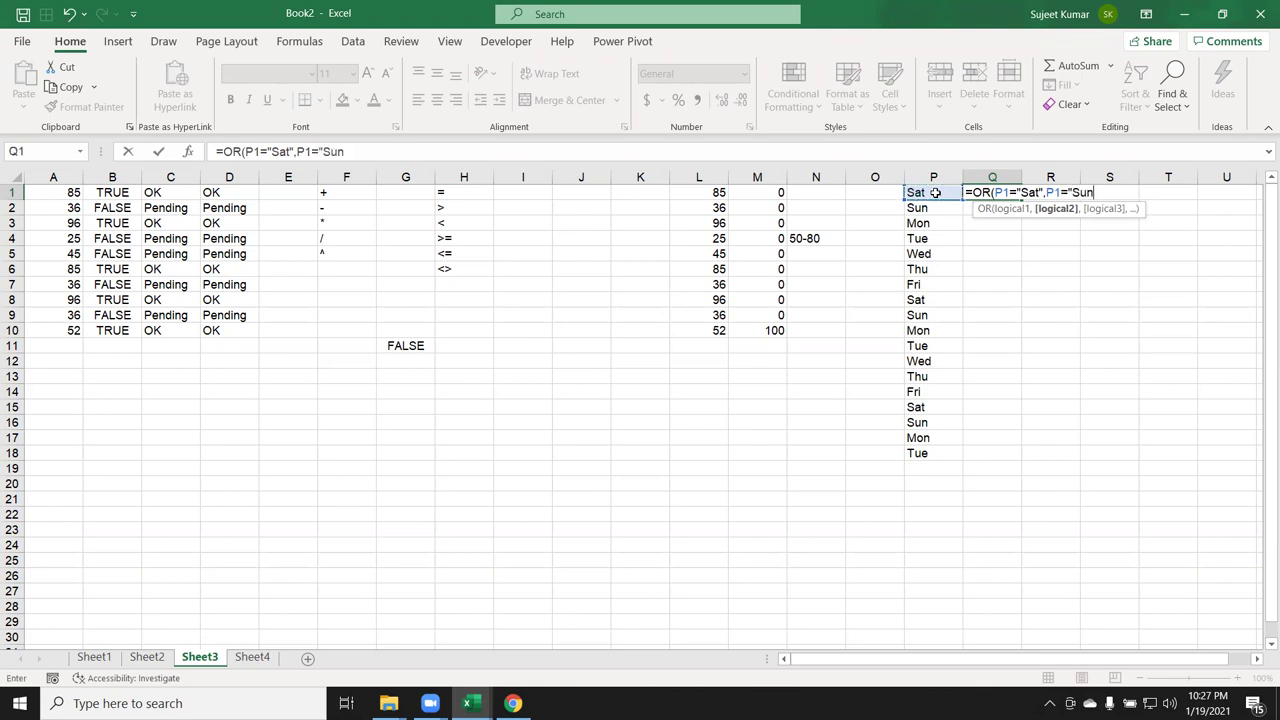
pyautogui.write('")')
pyautogui.press('Return')
# Copy the weekend test down to Q18 and review the TRUE/FALSE results.
pyautogui.press('Up')
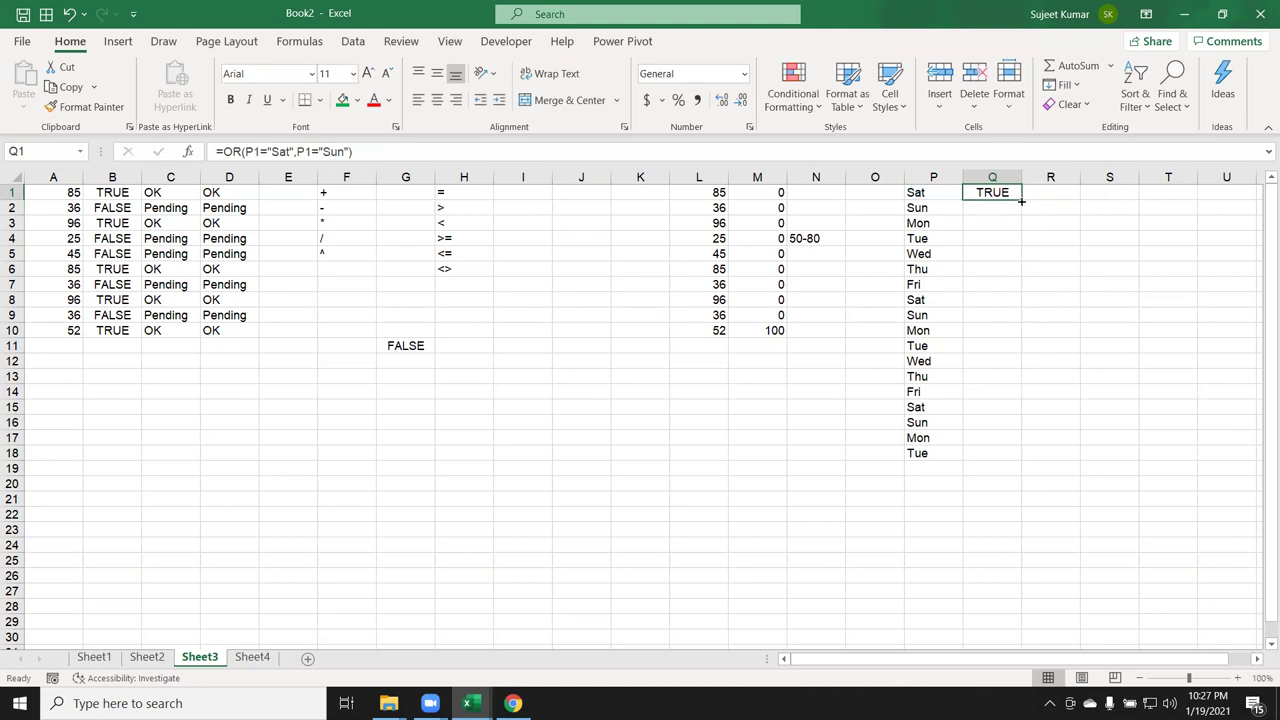
pyautogui.doubleClick(1022, 200)
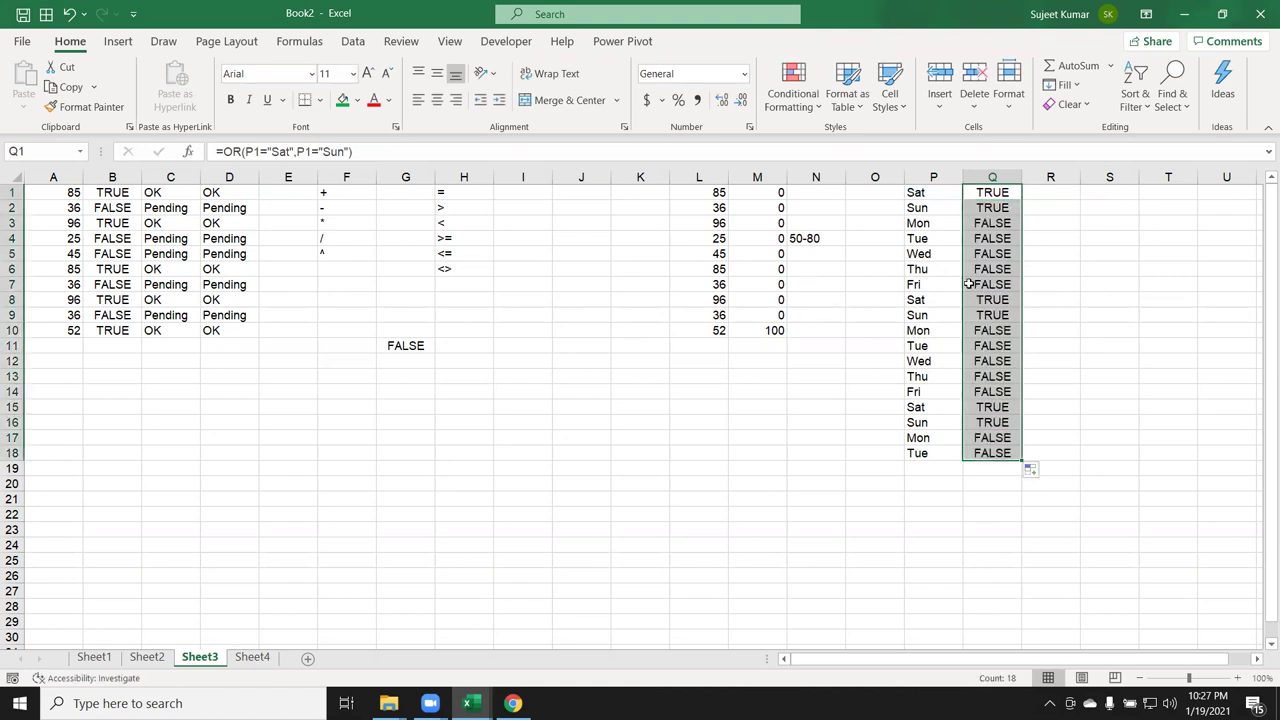
pyautogui.moveTo(974, 200); pyautogui.dragTo(980, 299)
pyautogui.click(974, 197)
pyautogui.hotkey('ctrl', 'Down')
pyautogui.click(977, 194)
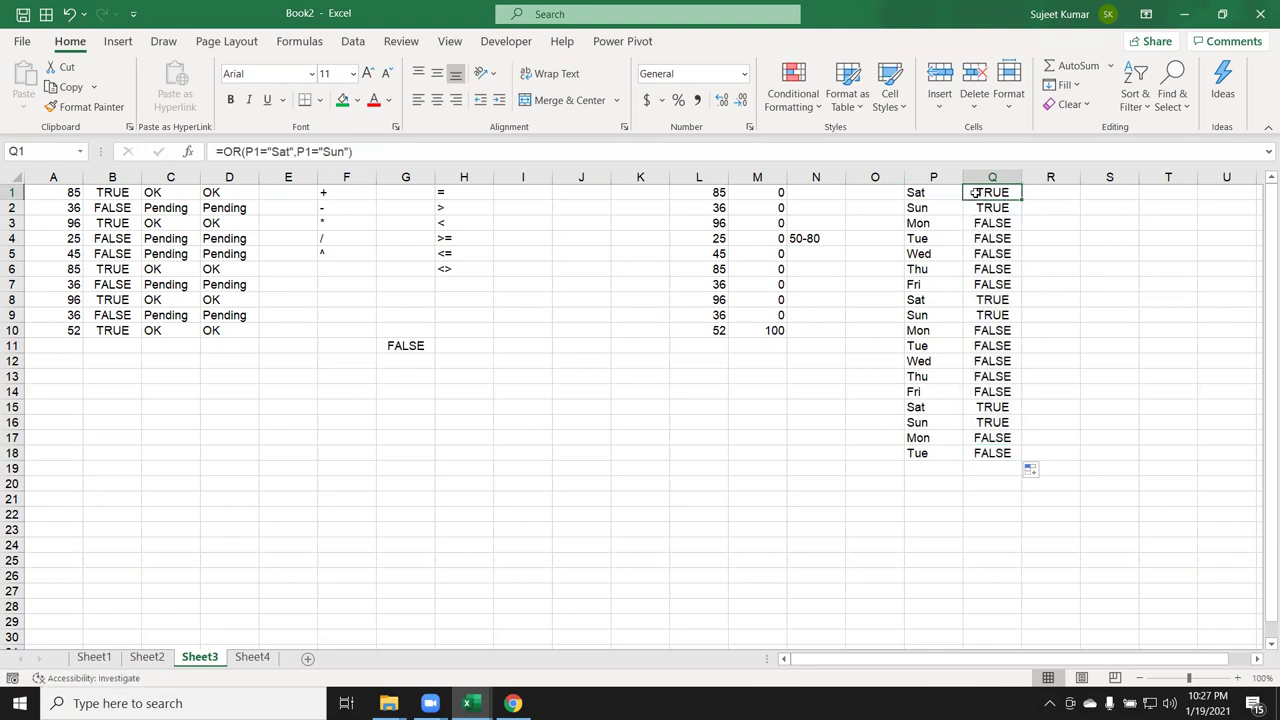
pyautogui.doubleClick(975, 192)
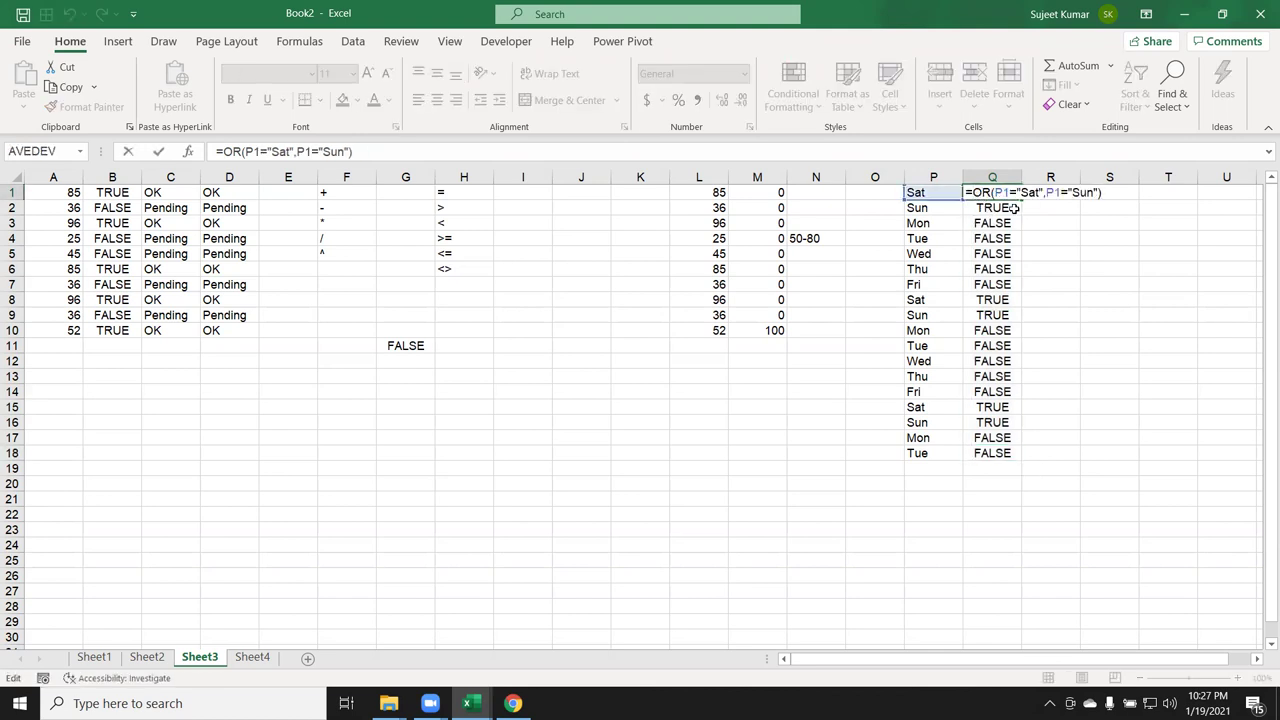
# Enter =IF(OR(P1="Sat",P1="Sun"),"Week-end","WeekDay") in Q1 and fill it down to Q18.
pyautogui.write('IF(')
pyautogui.click(1133, 190)
pyautogui.write(',P1="Sun"),')
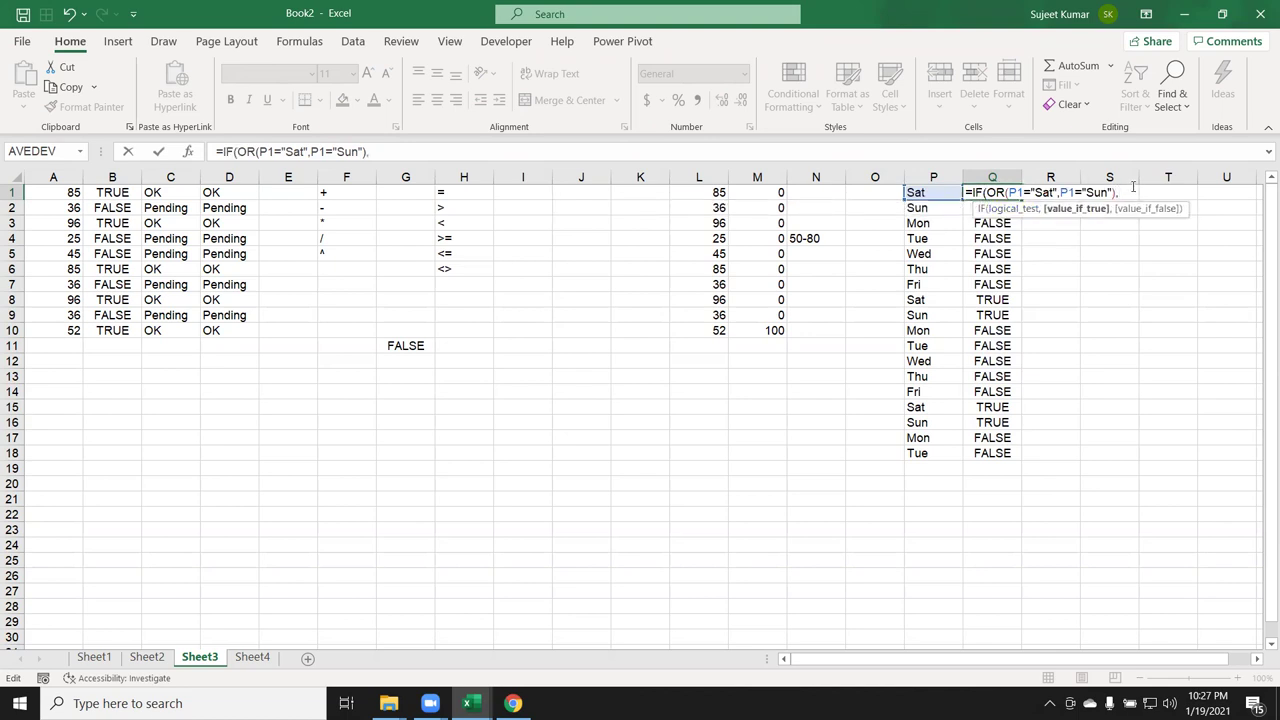
pyautogui.write('"Week-end","WeekDay")')
pyautogui.press('Return')
pyautogui.press('Up')
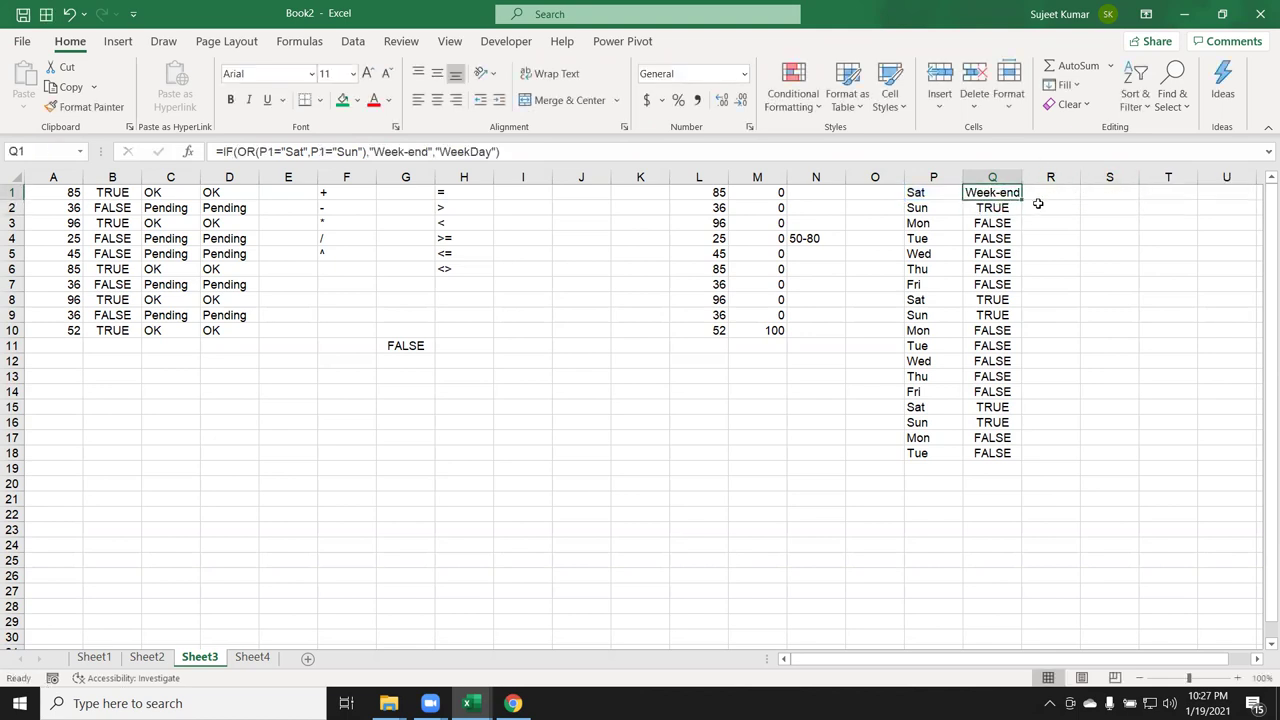
pyautogui.doubleClick(1022, 200)
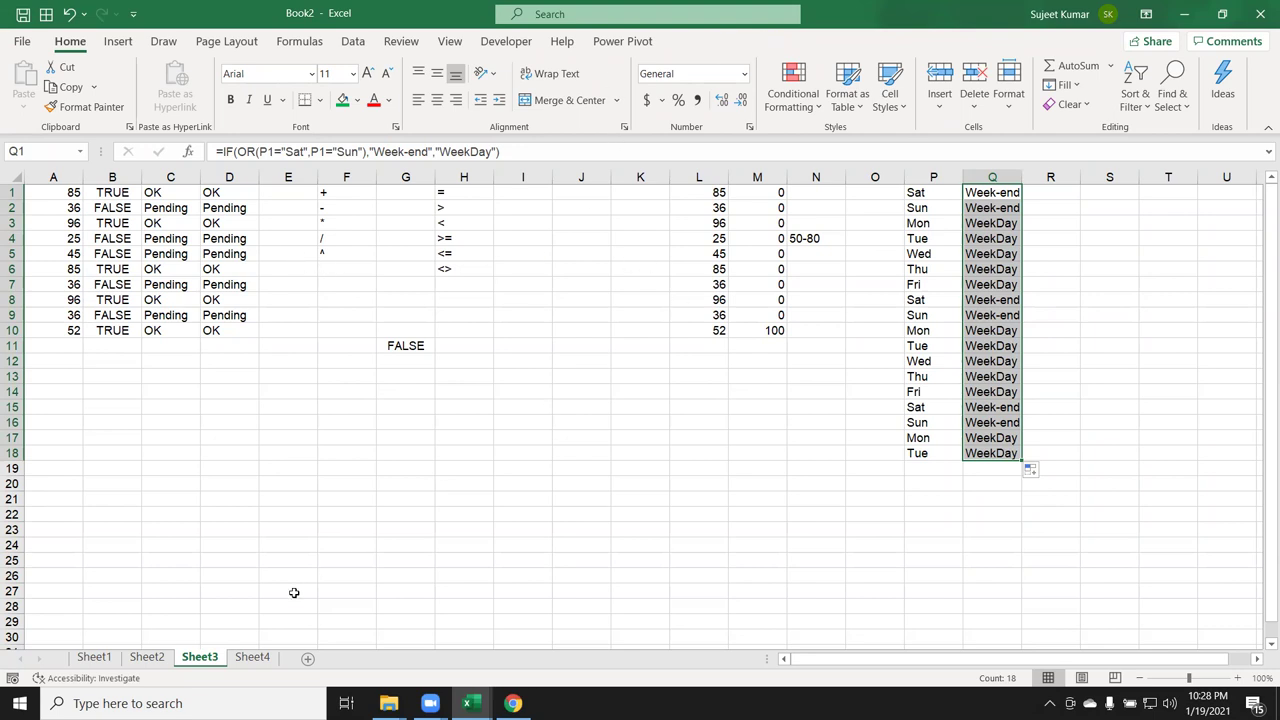
# On Sheet4, review the IF/MAX serial-number formulas in K2, K4 and K6 without changing them.
pyautogui.click(252, 657)
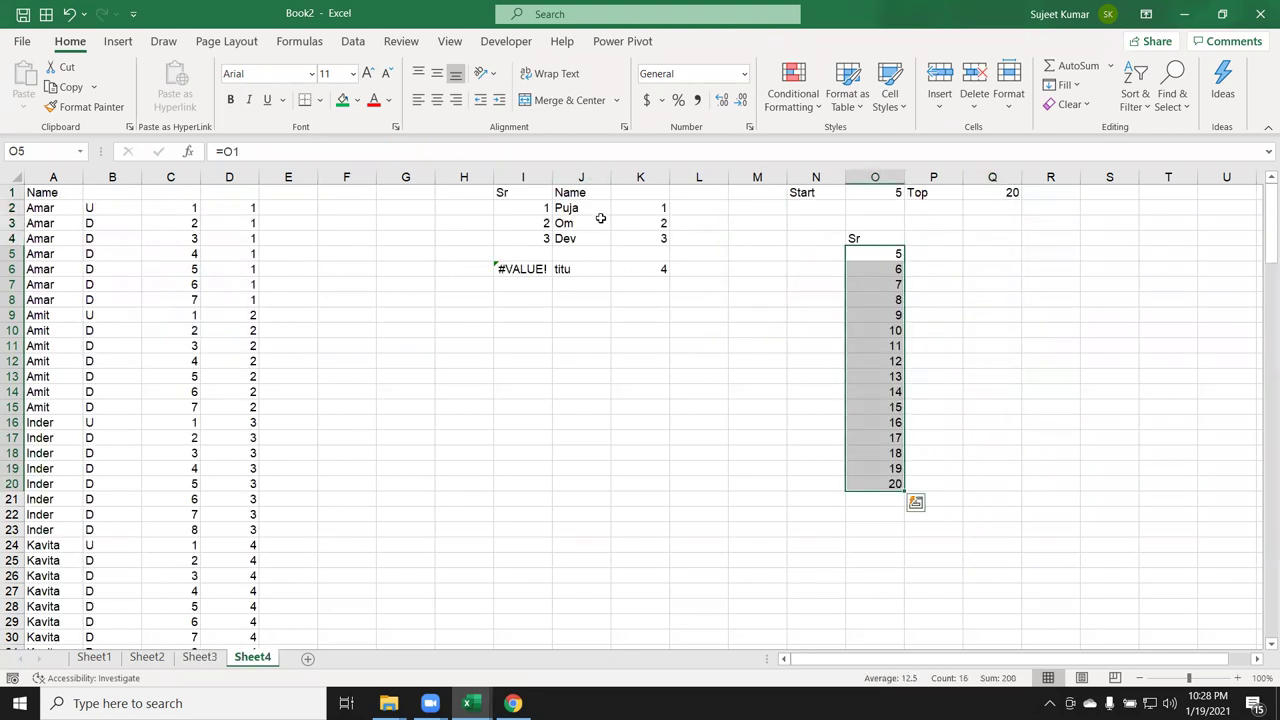
pyautogui.click(651, 208)
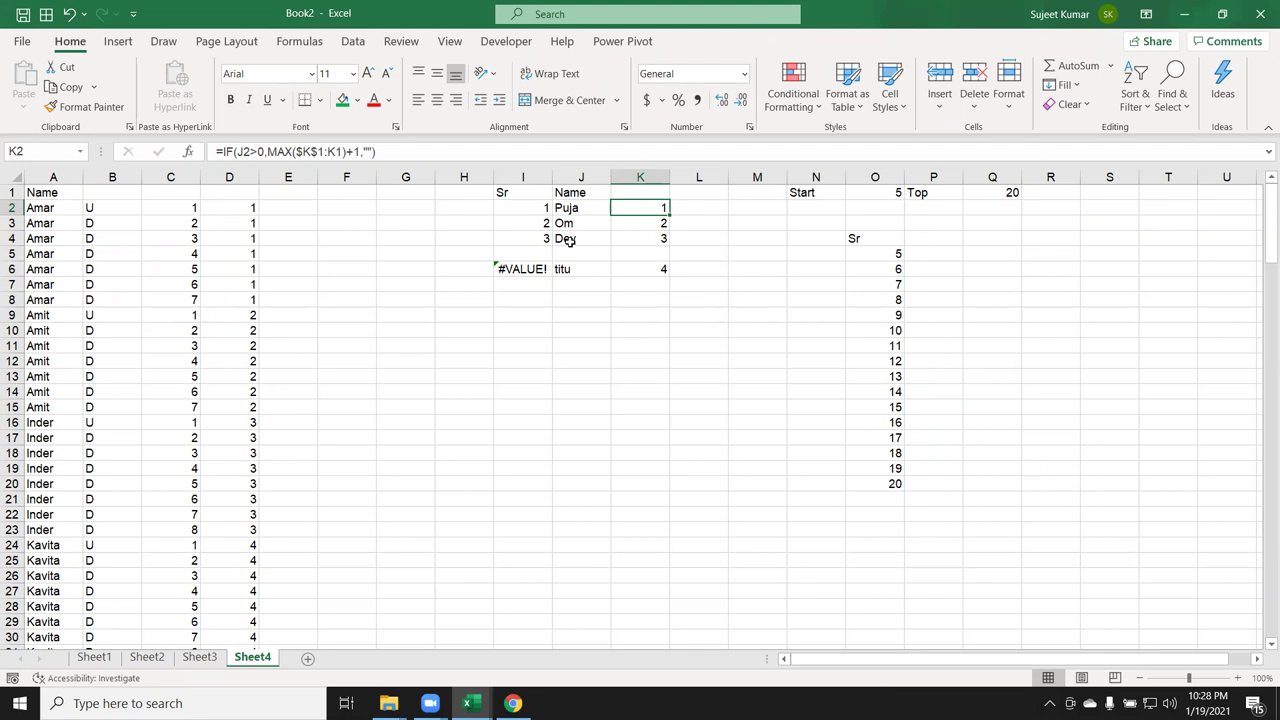
pyautogui.click(647, 239)
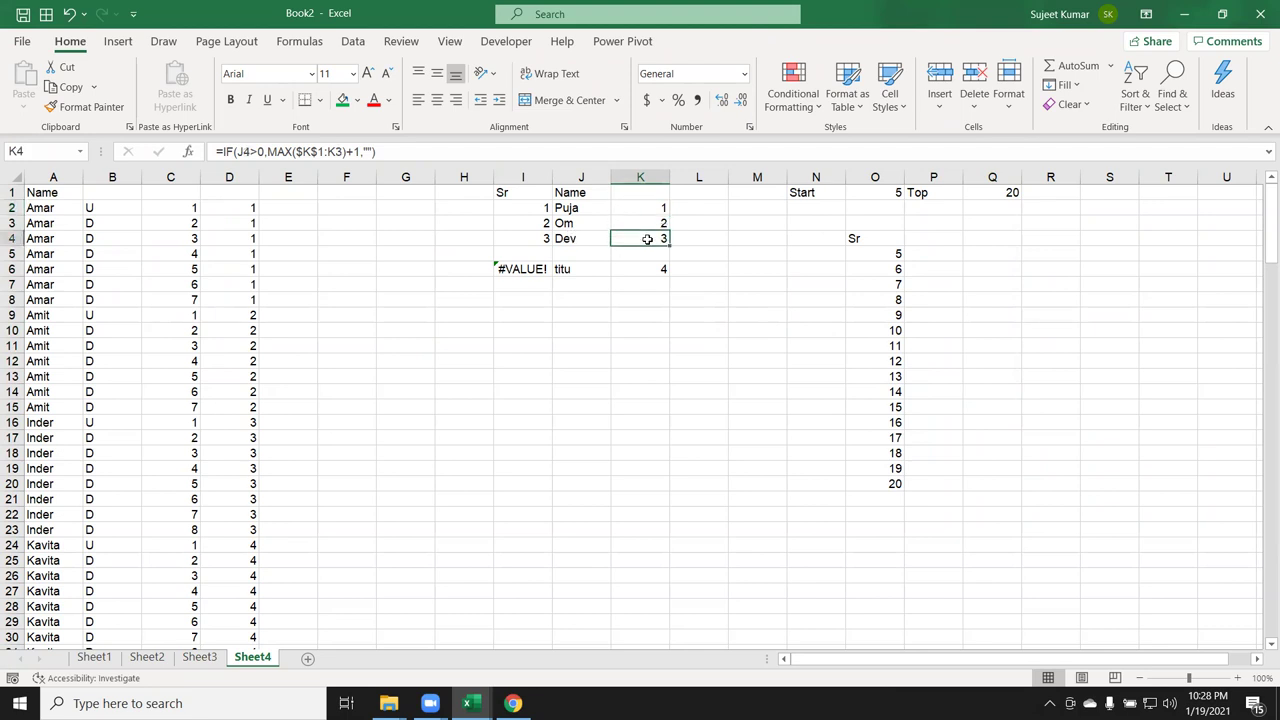
pyautogui.doubleClick(647, 239)
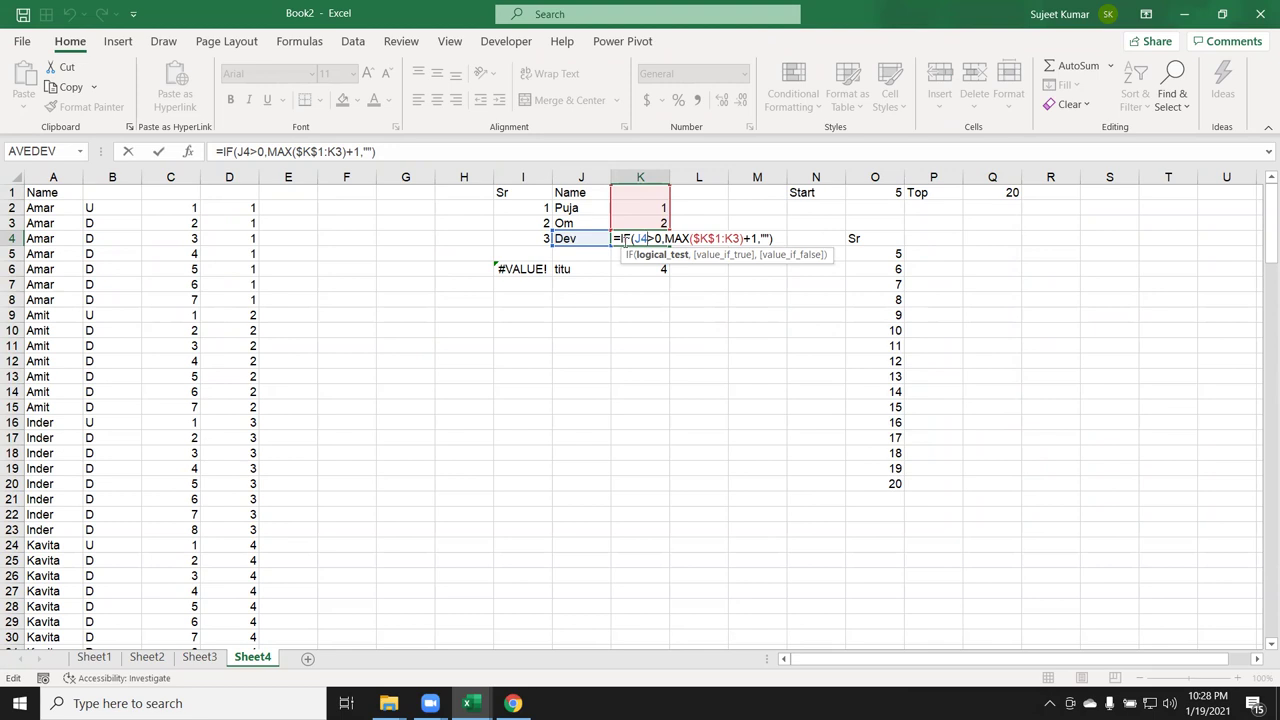
pyautogui.press('Return')
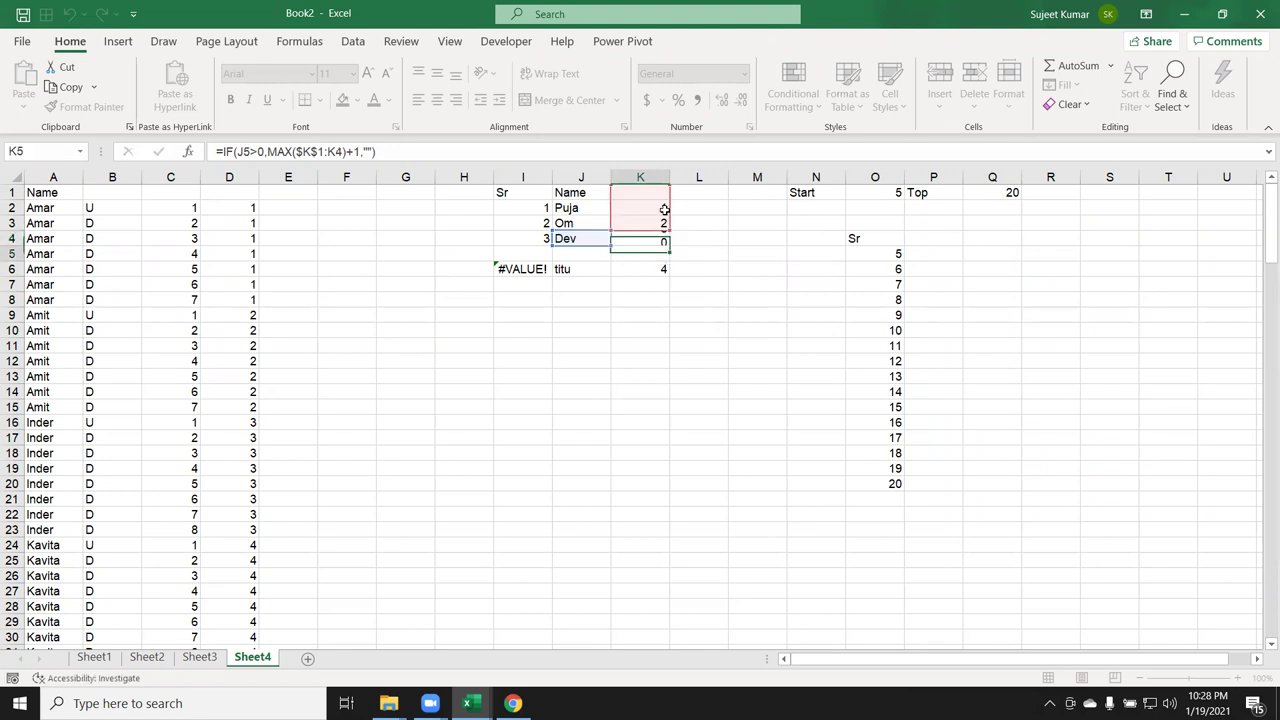
pyautogui.doubleClick(637, 269)
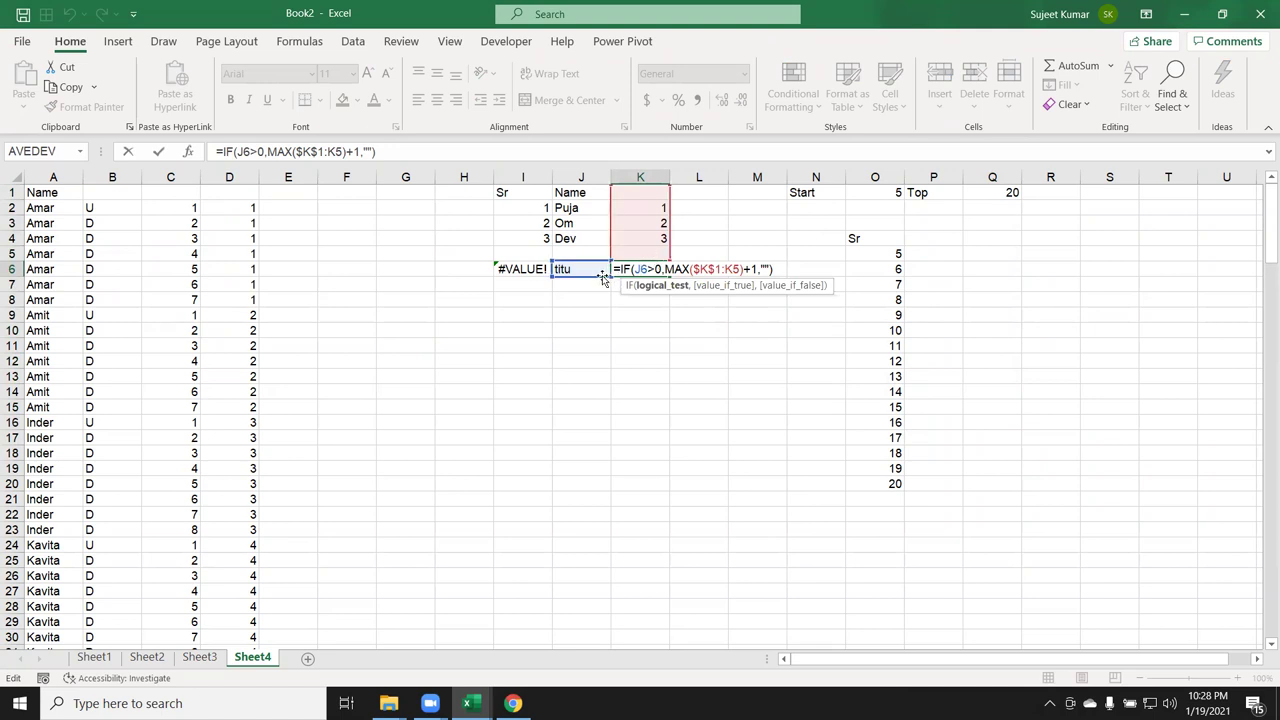
pyautogui.press('Return')
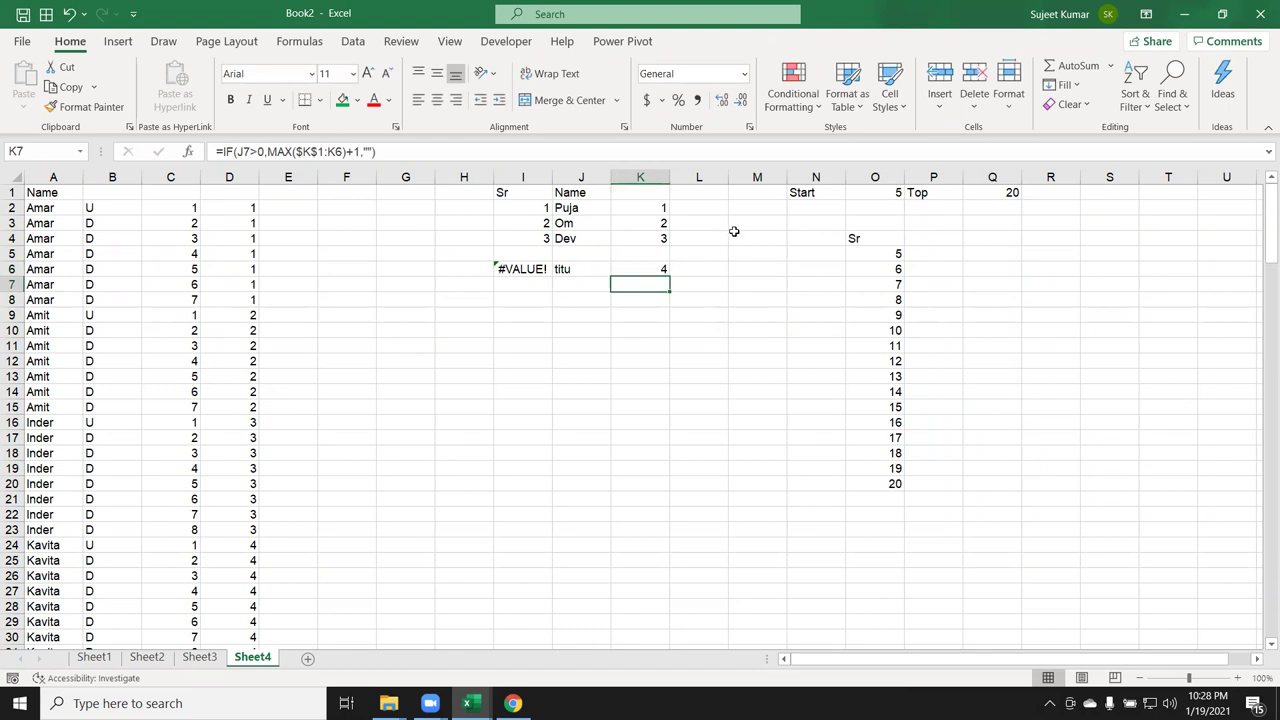